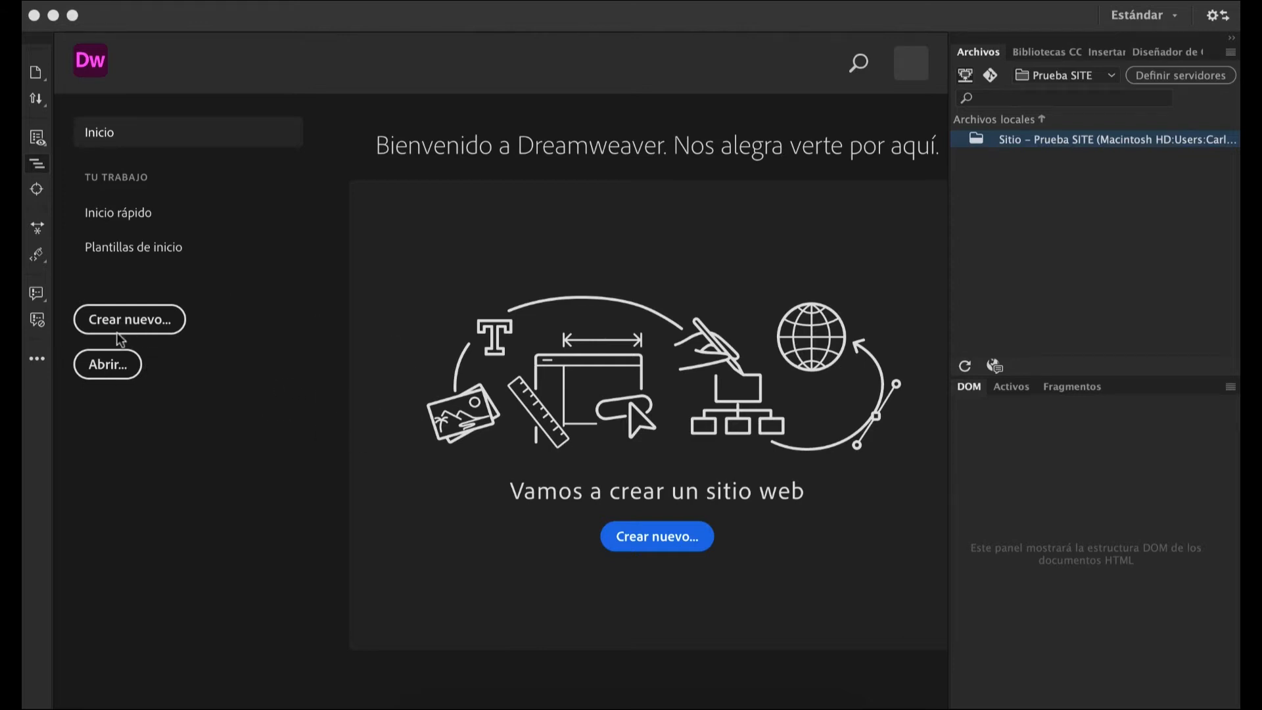
Examine the quick-start document types and the starter templates offered on the home screen.
left_click(114, 218)
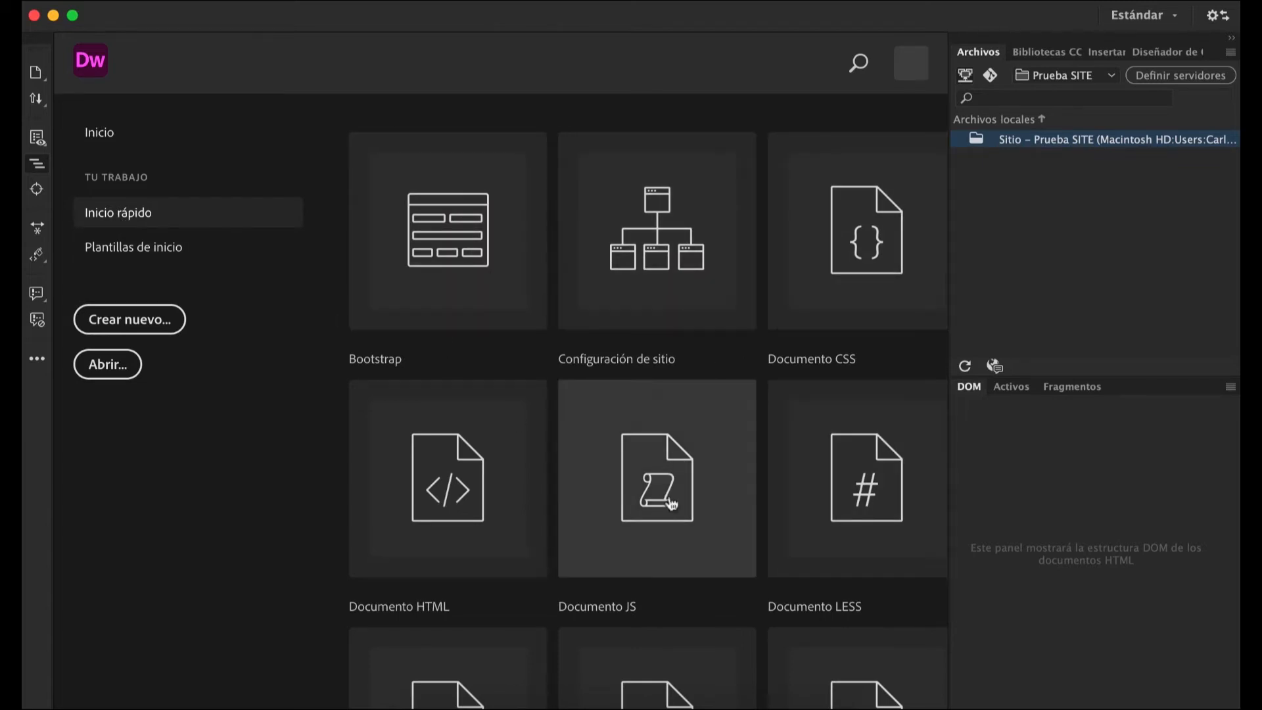
scroll(687, 526, "down", 1)
scroll(687, 525, "down", 5)
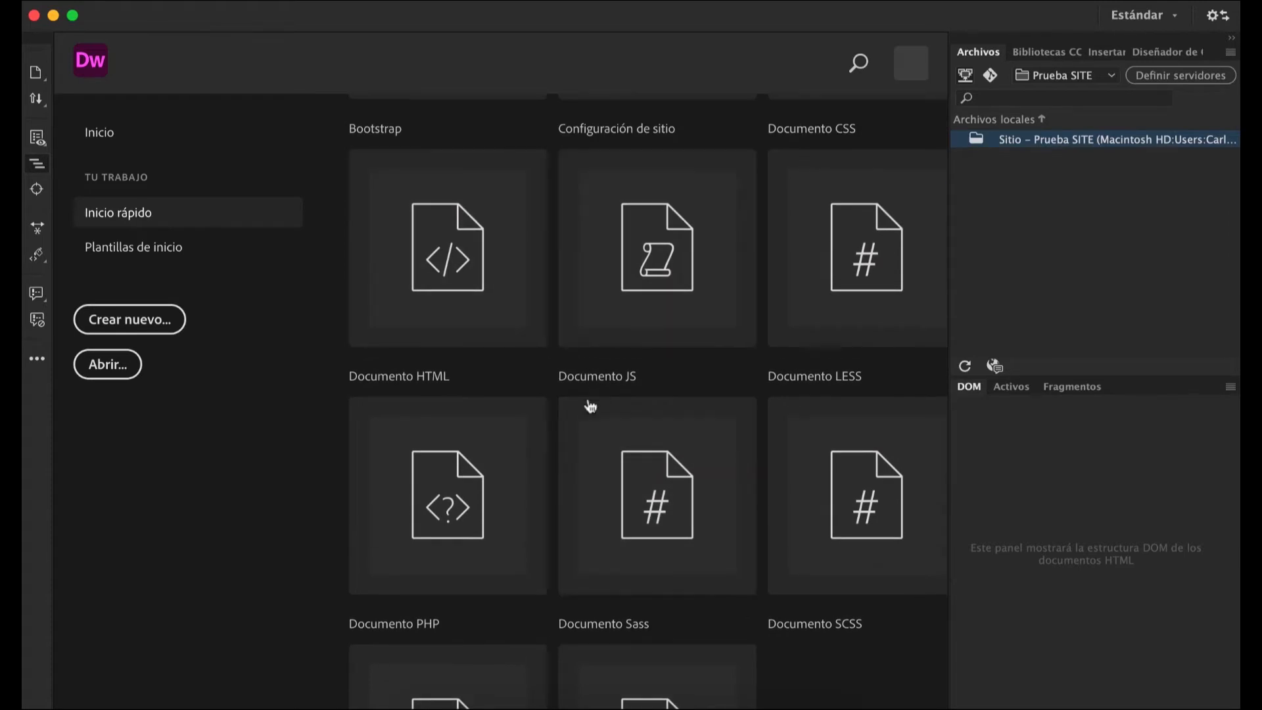
scroll(641, 544, "down", 2)
scroll(662, 564, "down", 1)
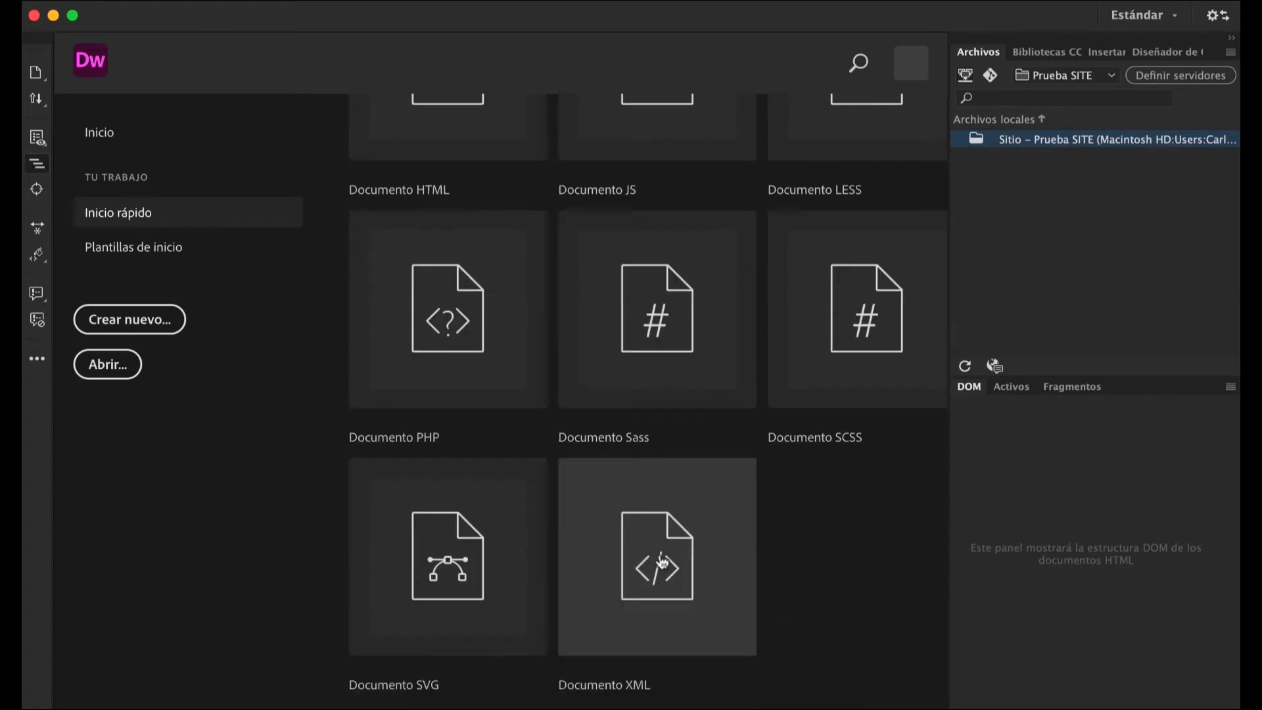
scroll(662, 564, "up", 8)
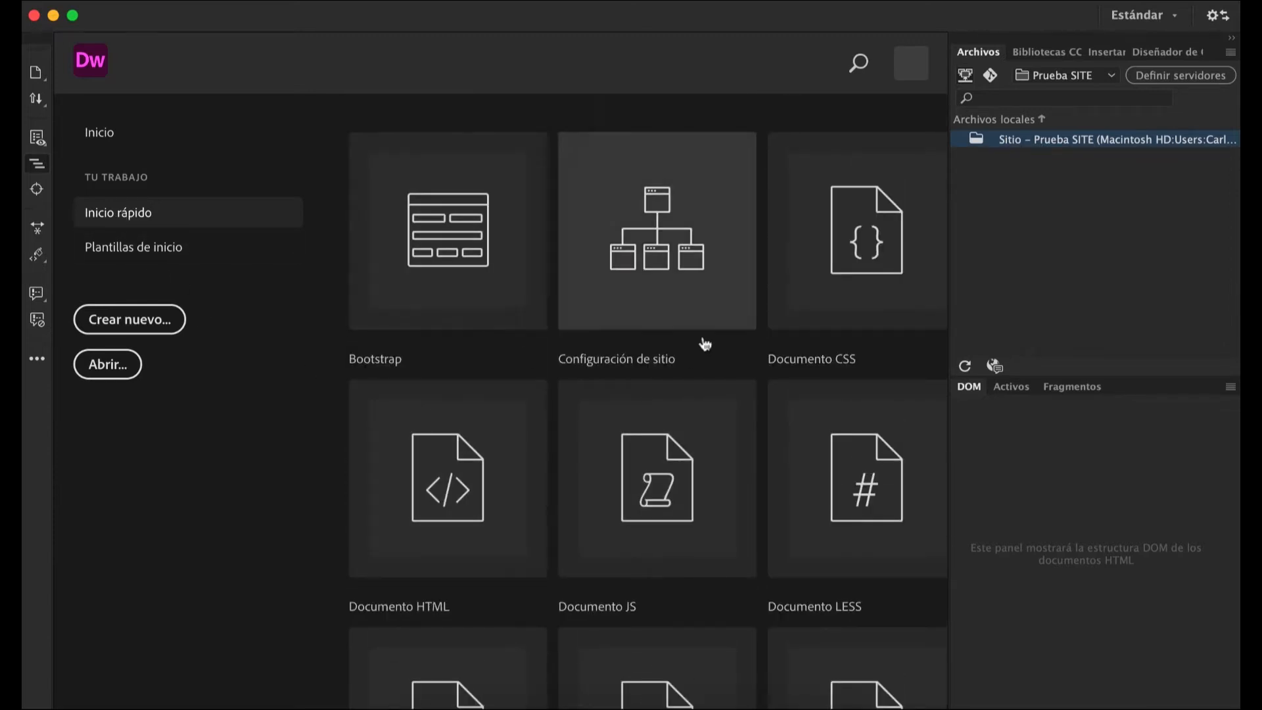
left_click(145, 250)
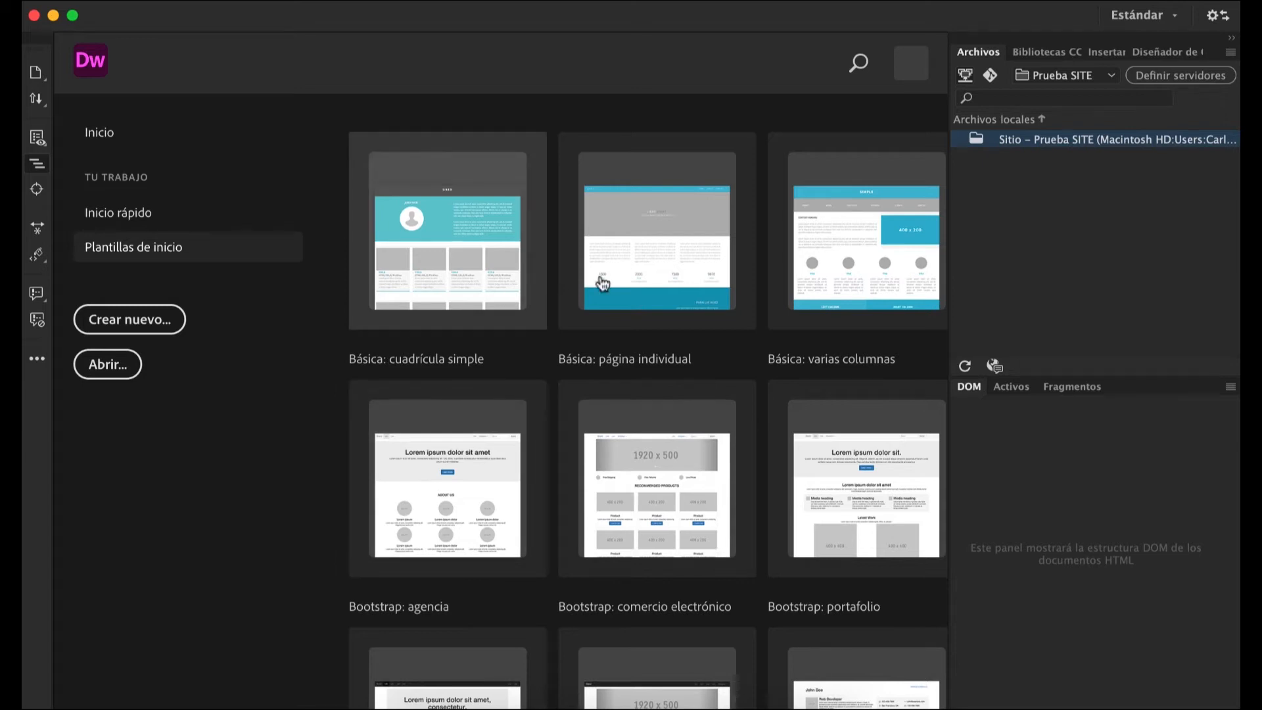
Create a new HTML document with the title "Prueba", document type HTML5 and no framework.
left_click(138, 322)
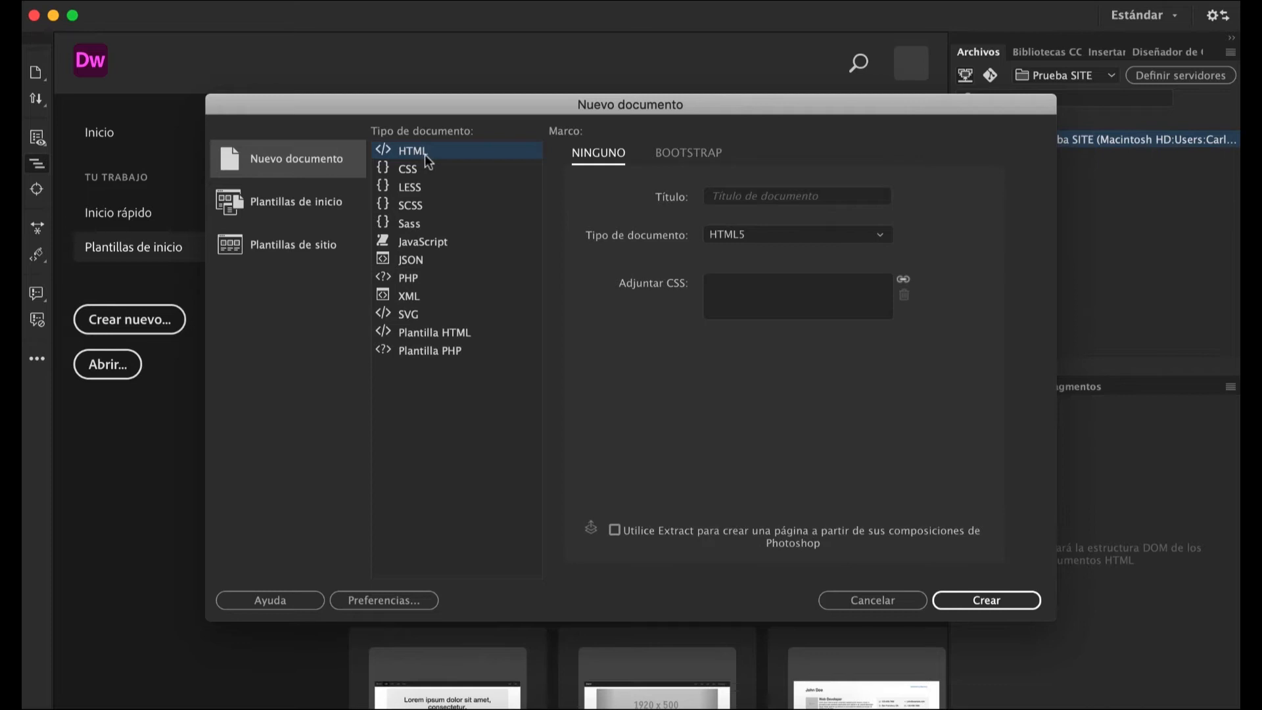
left_click(756, 195)
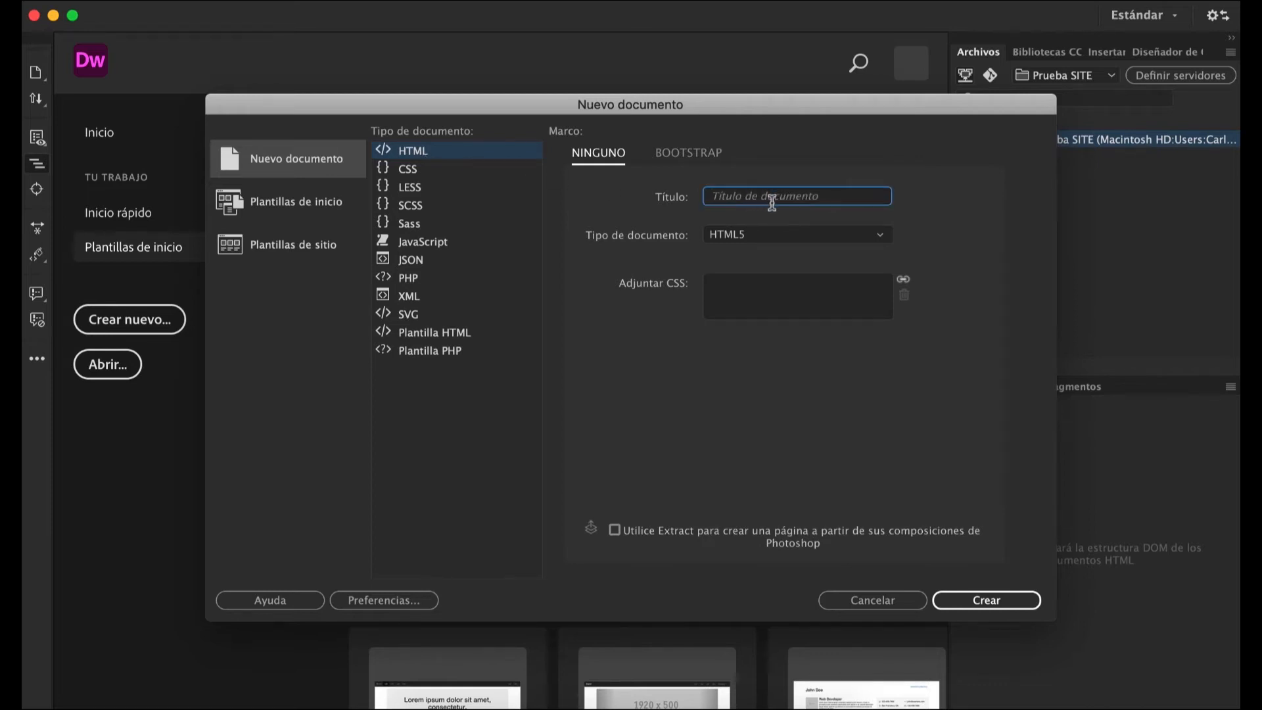
type("Prueba")
left_click(880, 236)
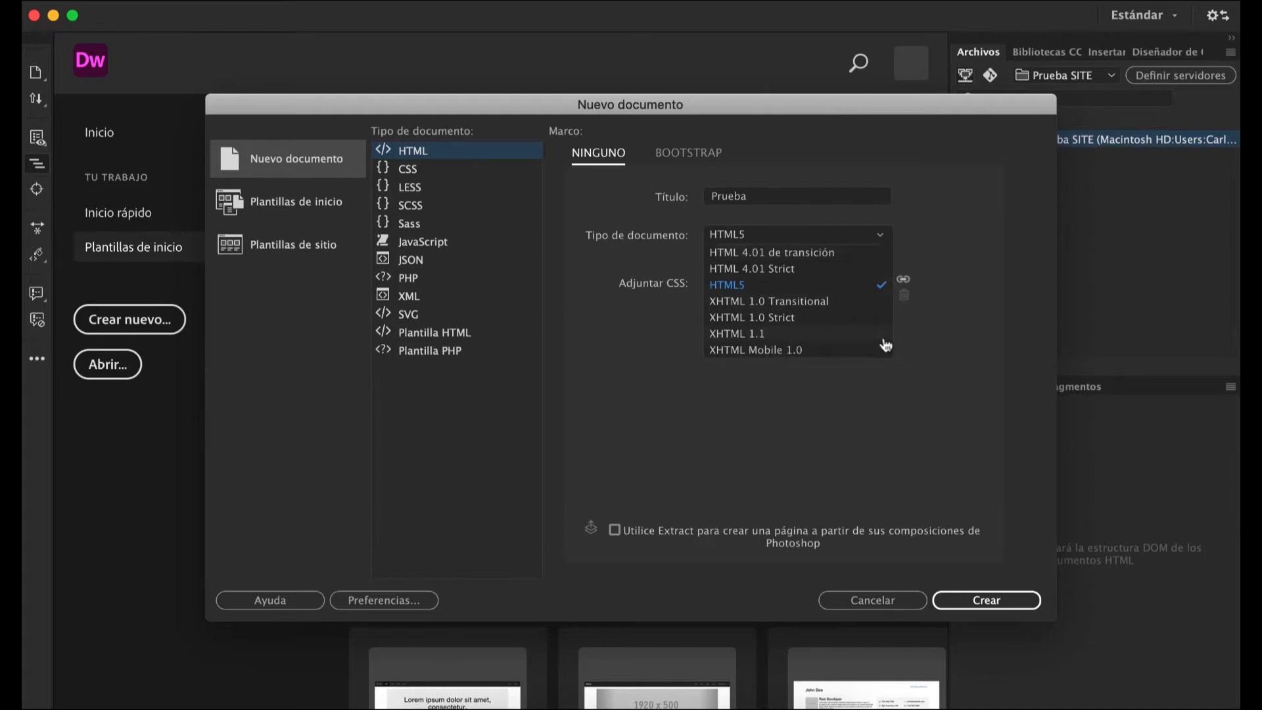
left_click(959, 605)
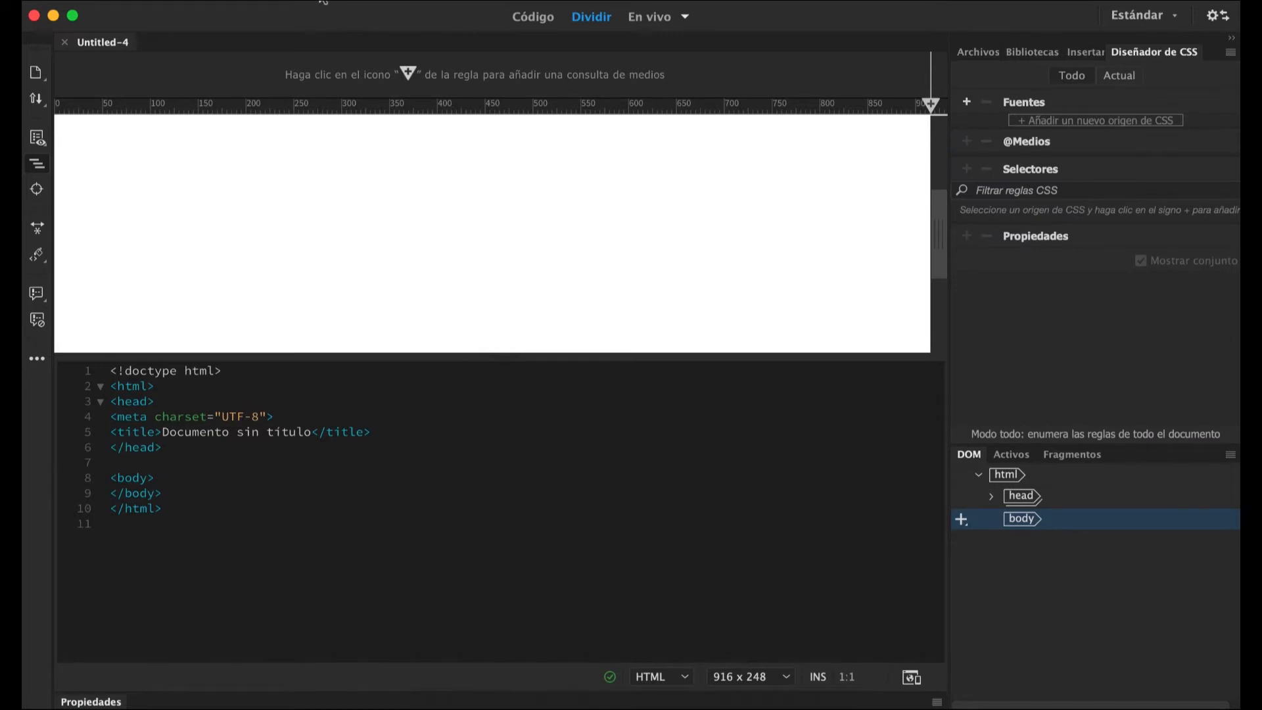
Turn off the option that places the live view on top and split the document view vertically.
left_click(322, 1)
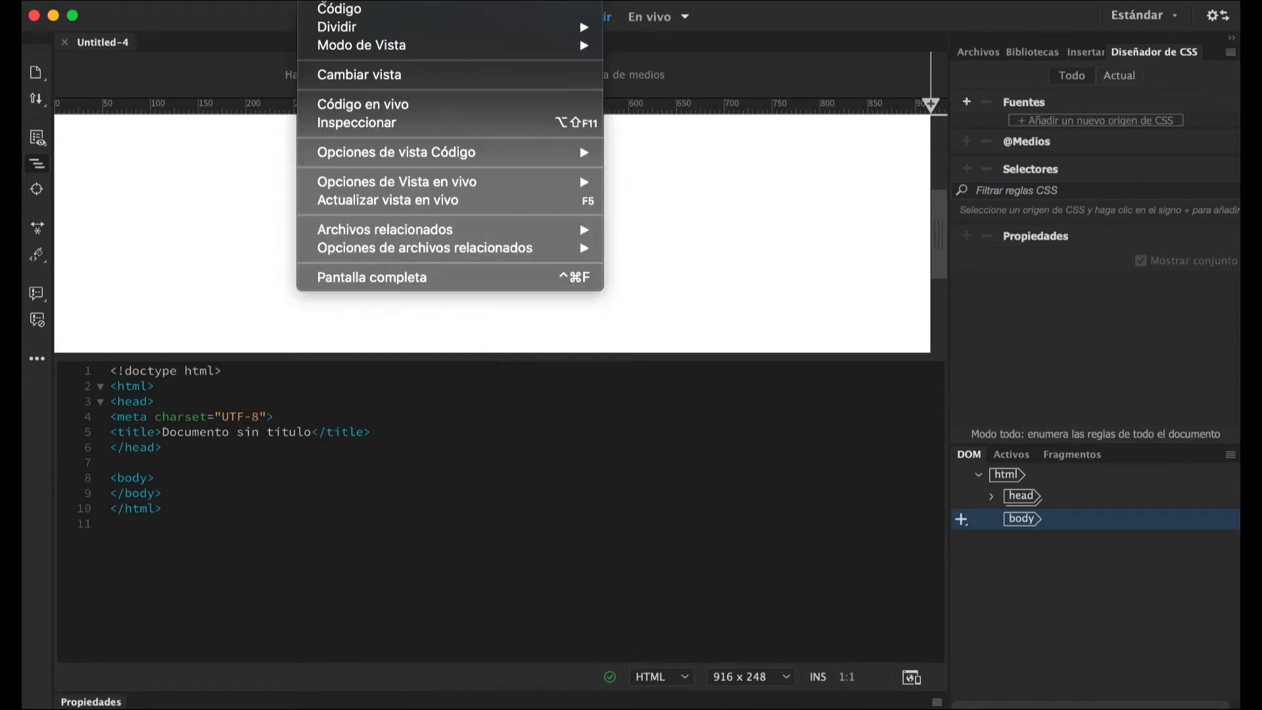
mouse_move(339, 28)
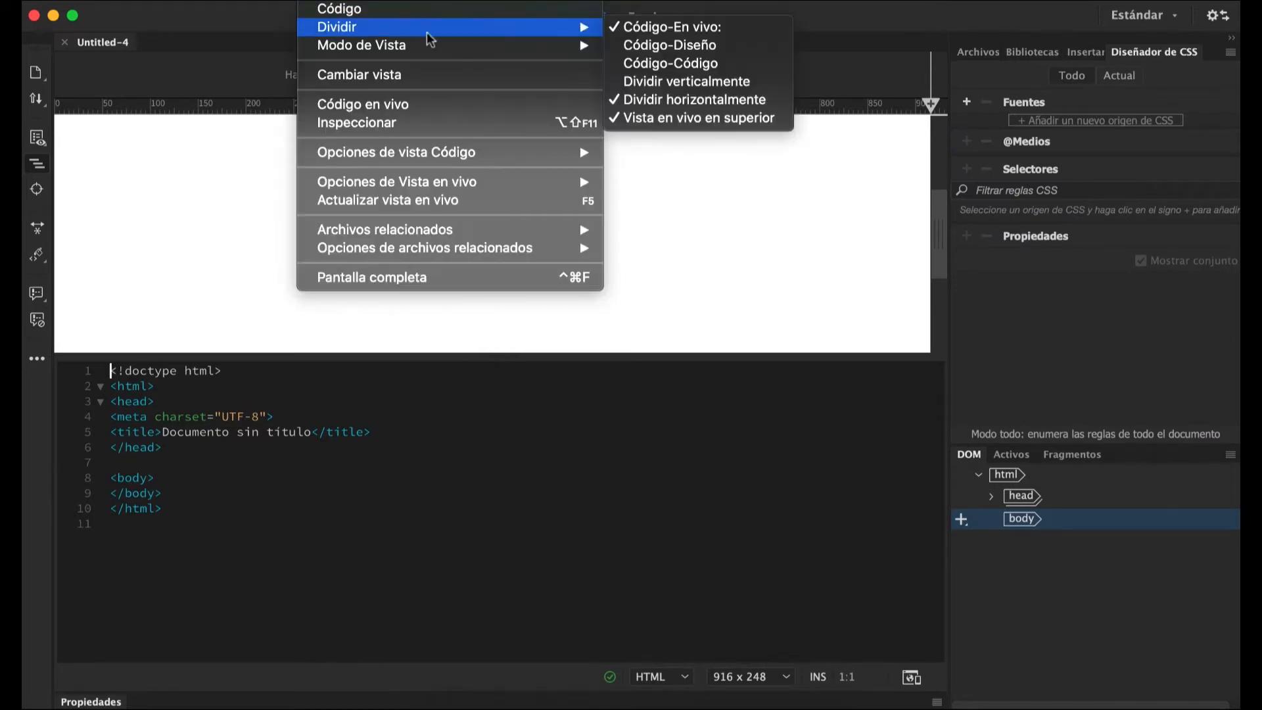
left_click(660, 118)
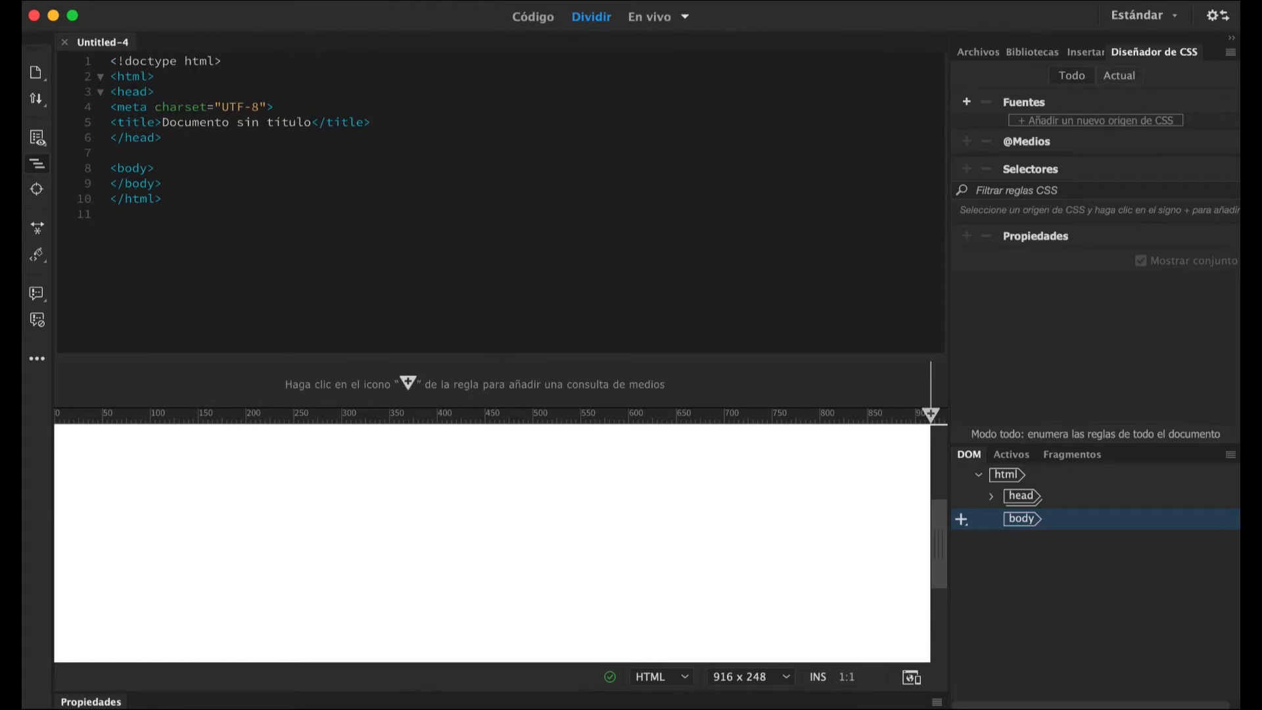
left_click(317, 1)
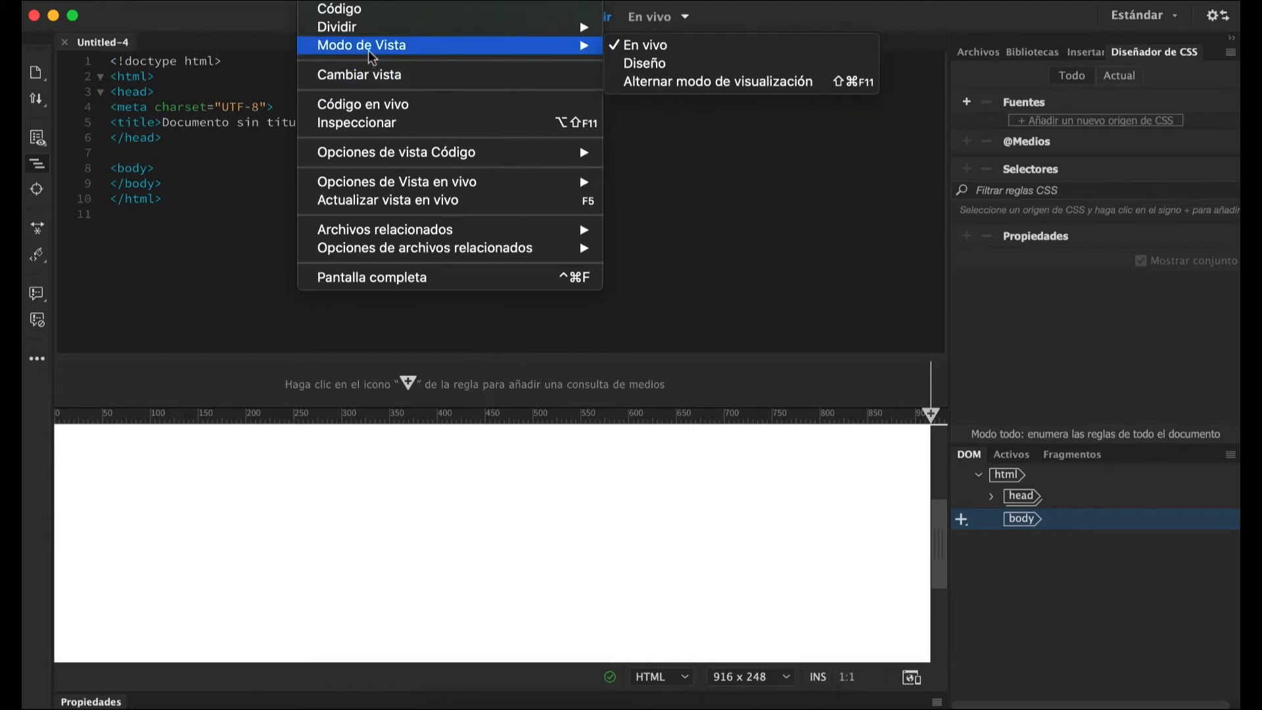
mouse_move(565, 27)
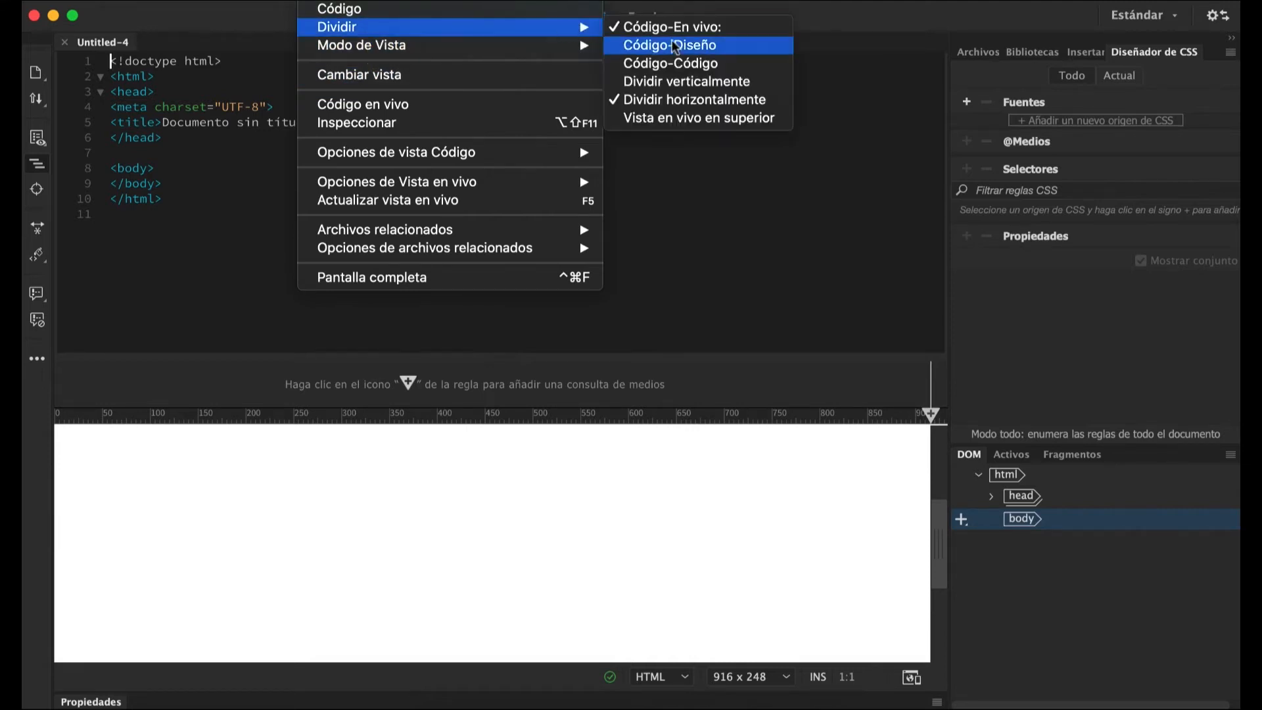
left_click(683, 85)
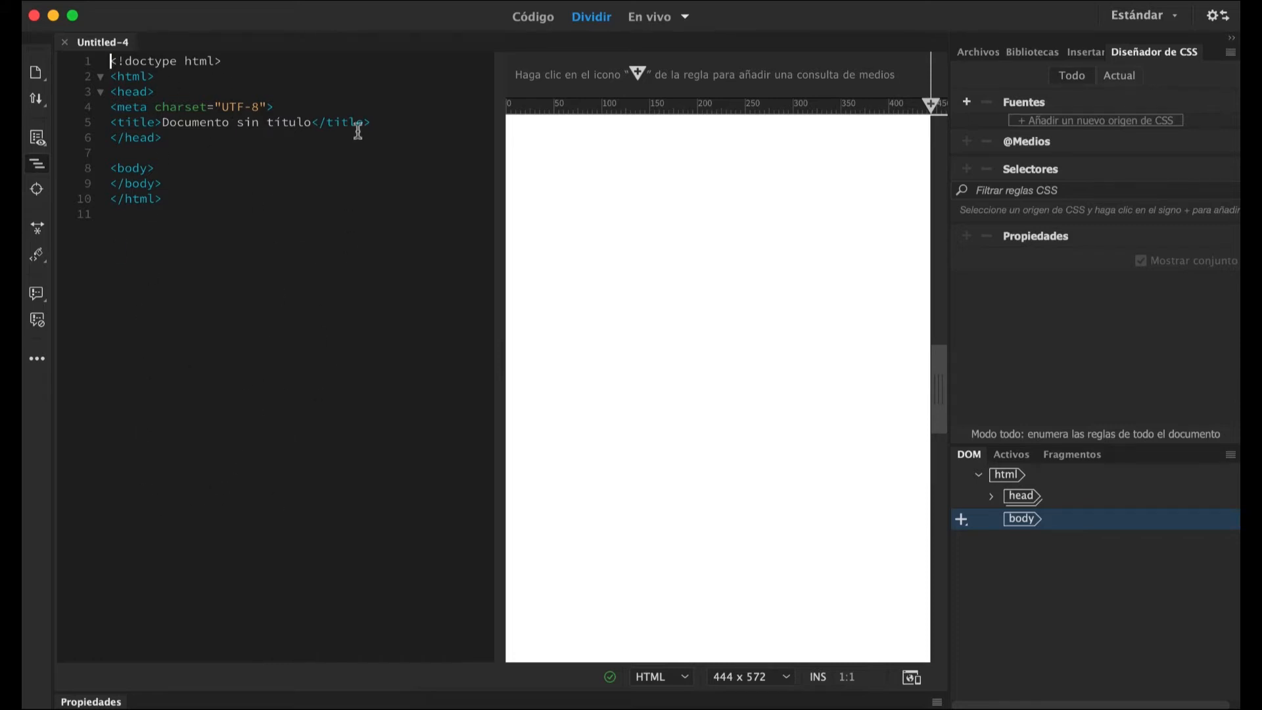
Switch the split view to the Code-Design combination.
left_click(325, 2)
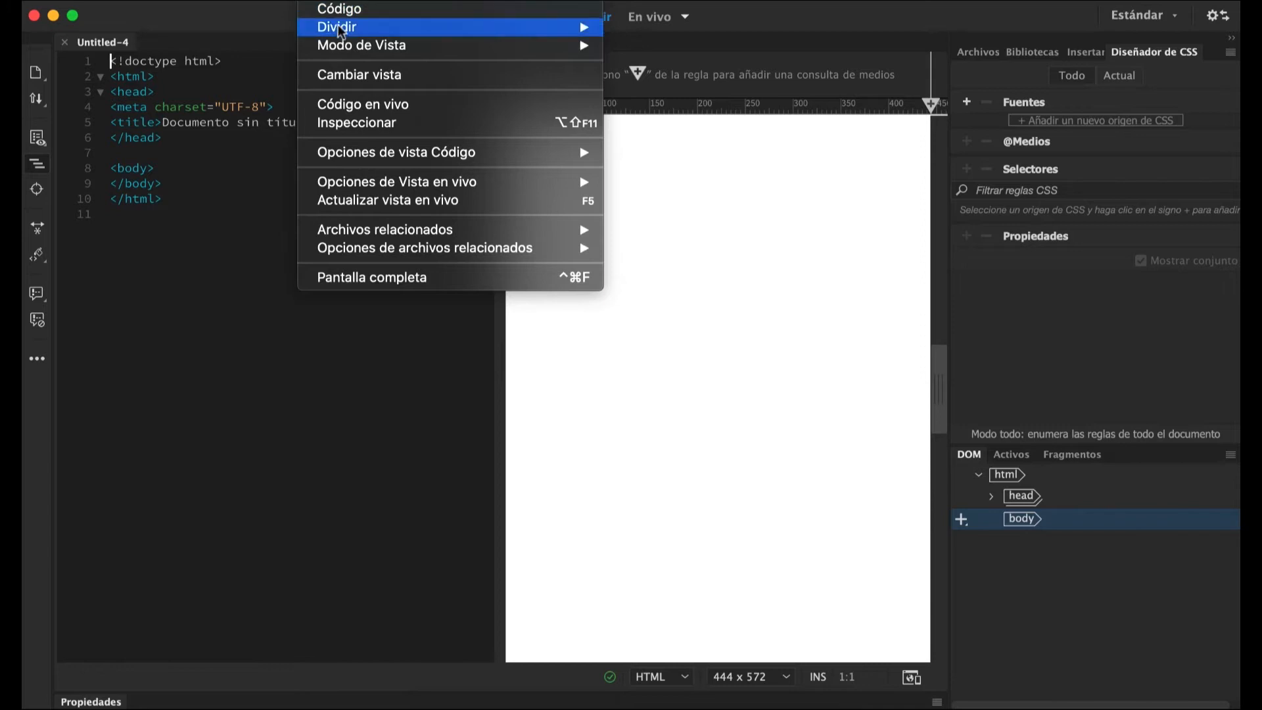
mouse_move(585, 27)
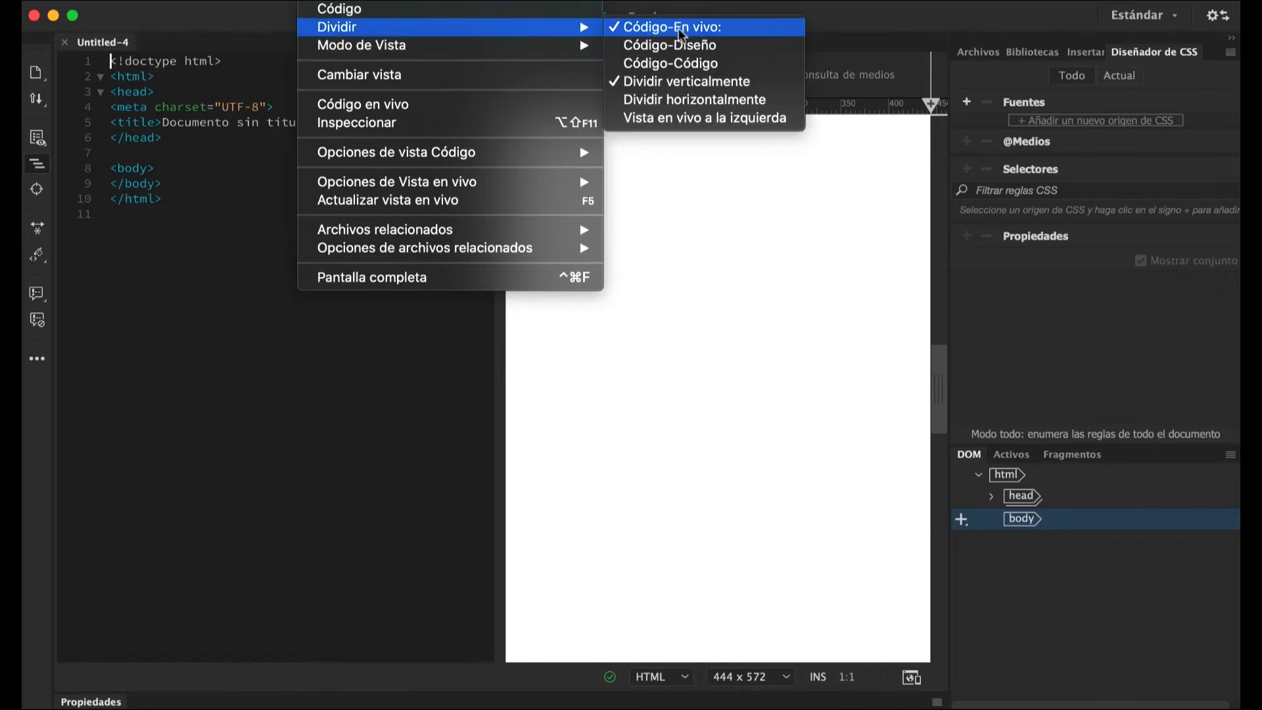
left_click(650, 45)
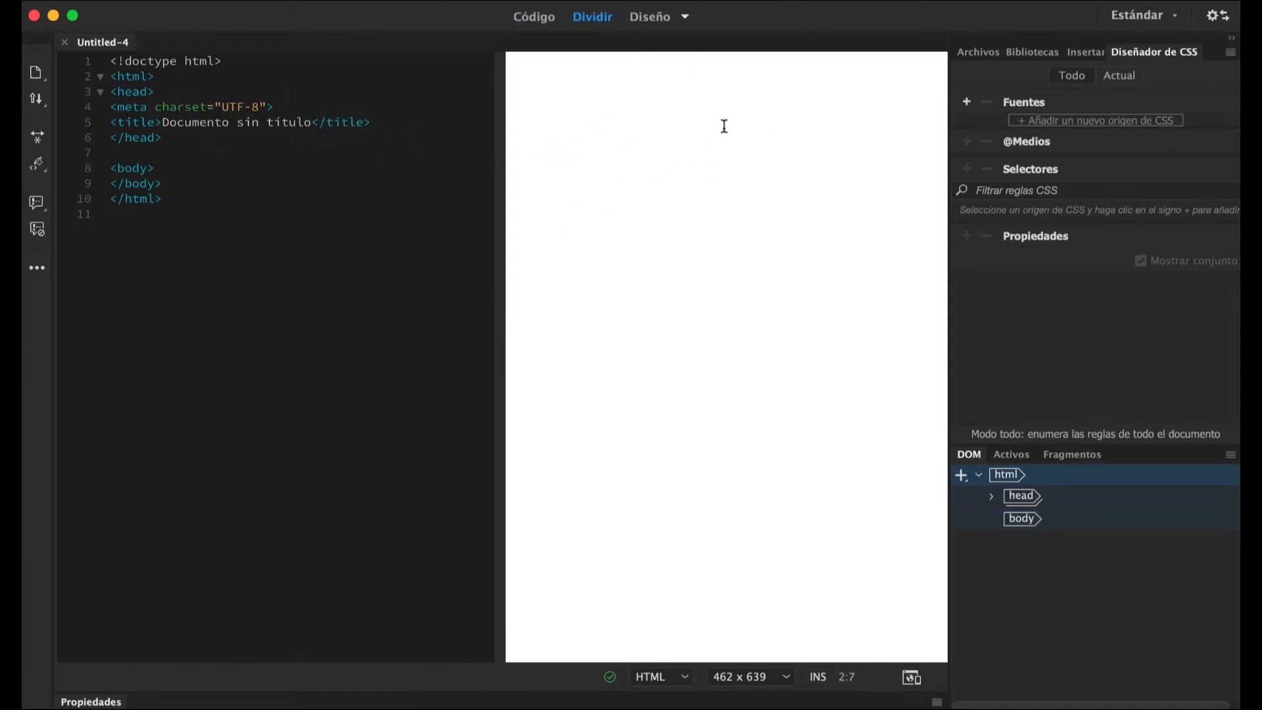
Add a <p> element filled with generated lorem placeholder text on line 7, between the closing head tag and the body tag.
left_click(182, 149)
type("<")
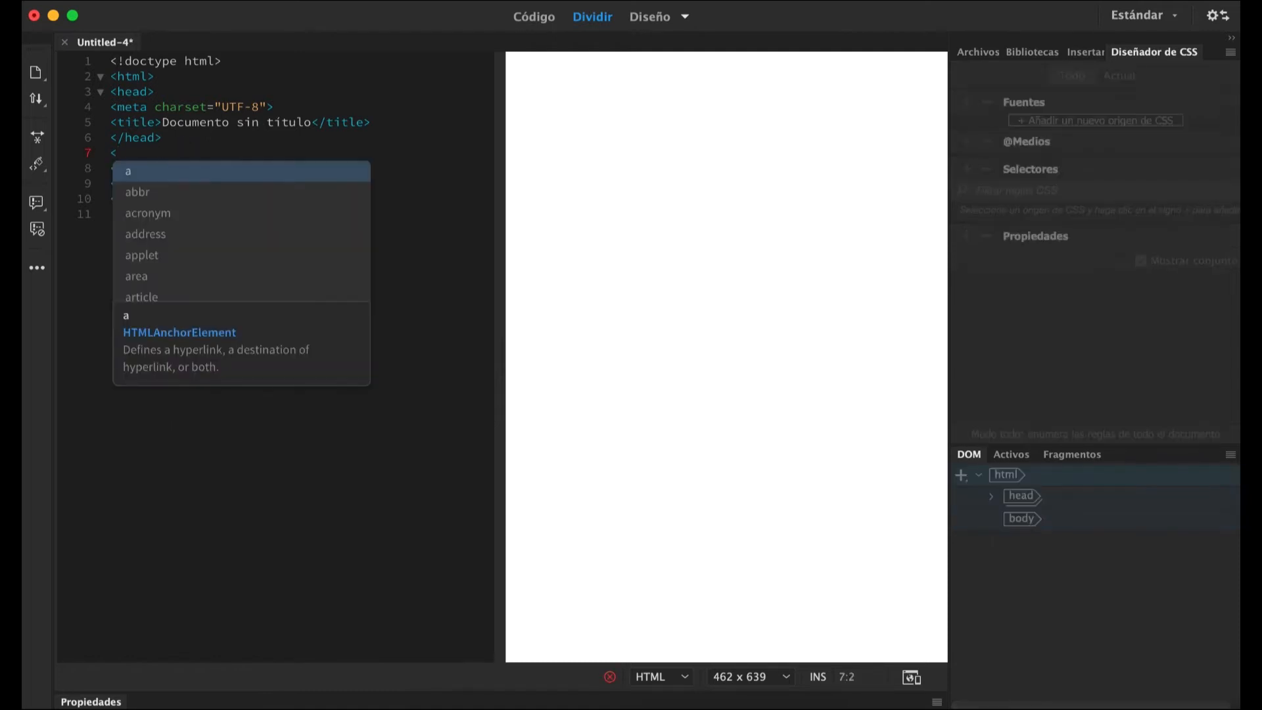
type("p>")
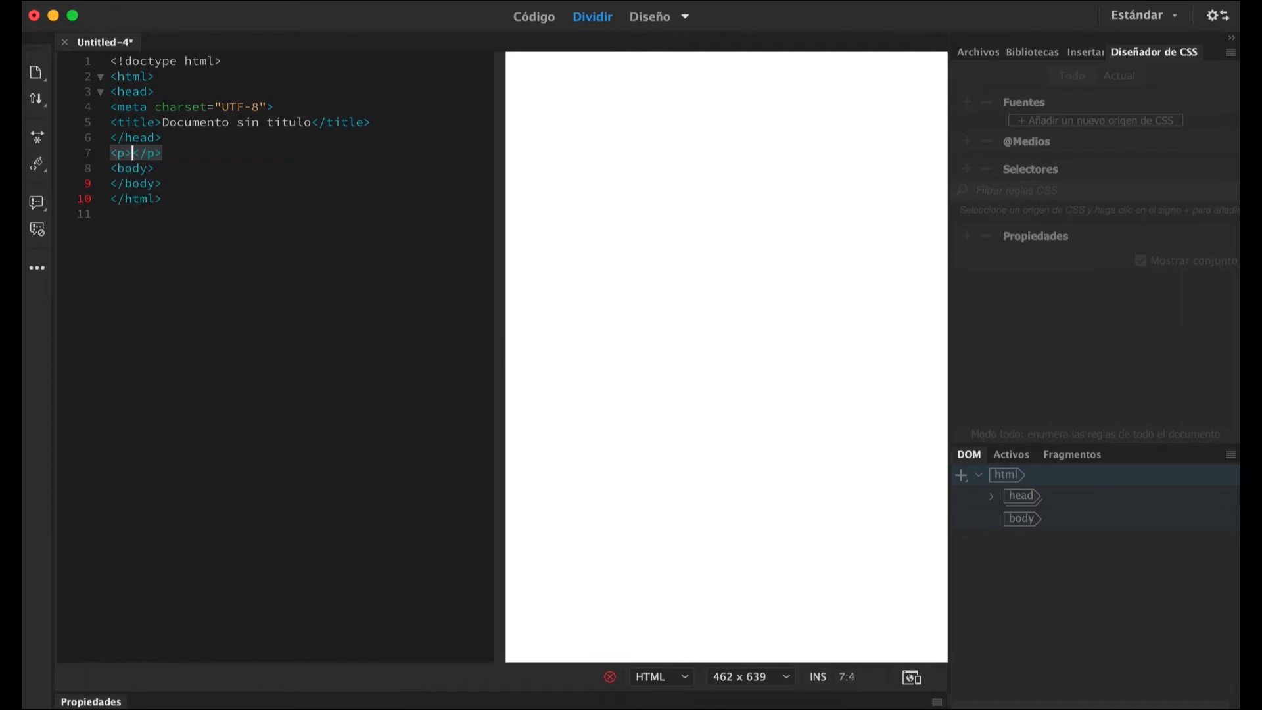
type("lorem")
key("Tab")
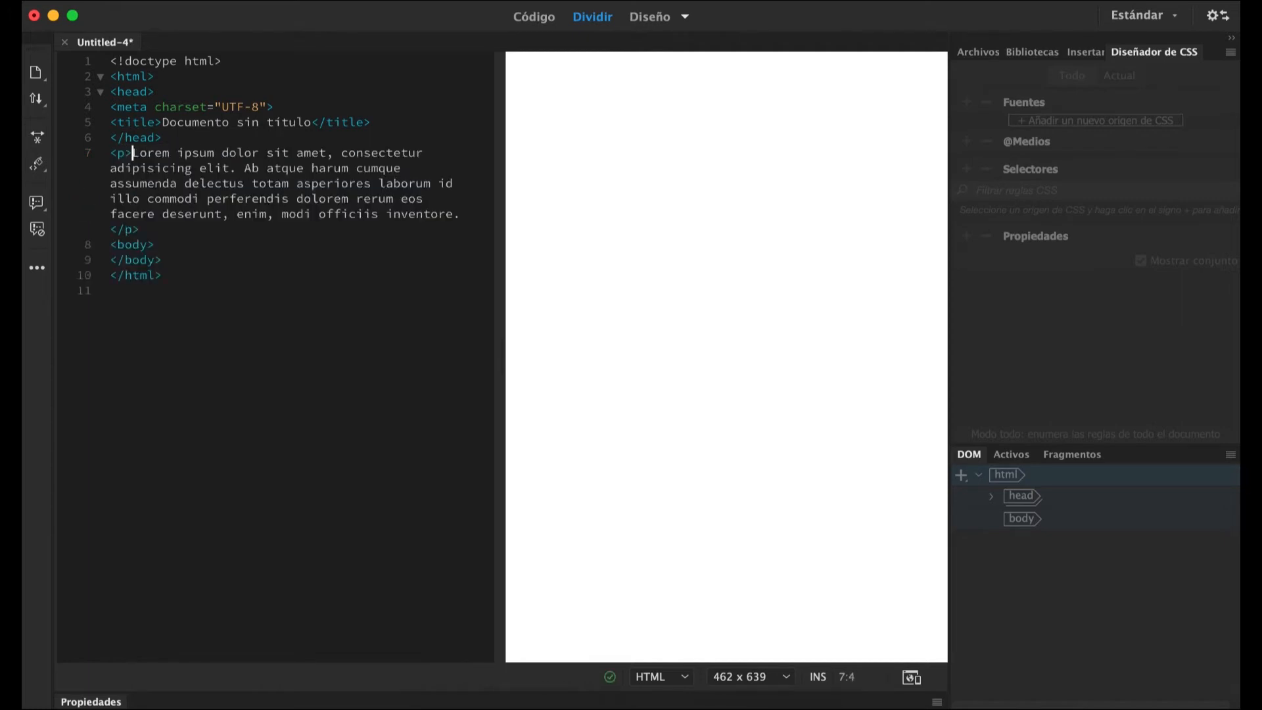
left_click(683, 280)
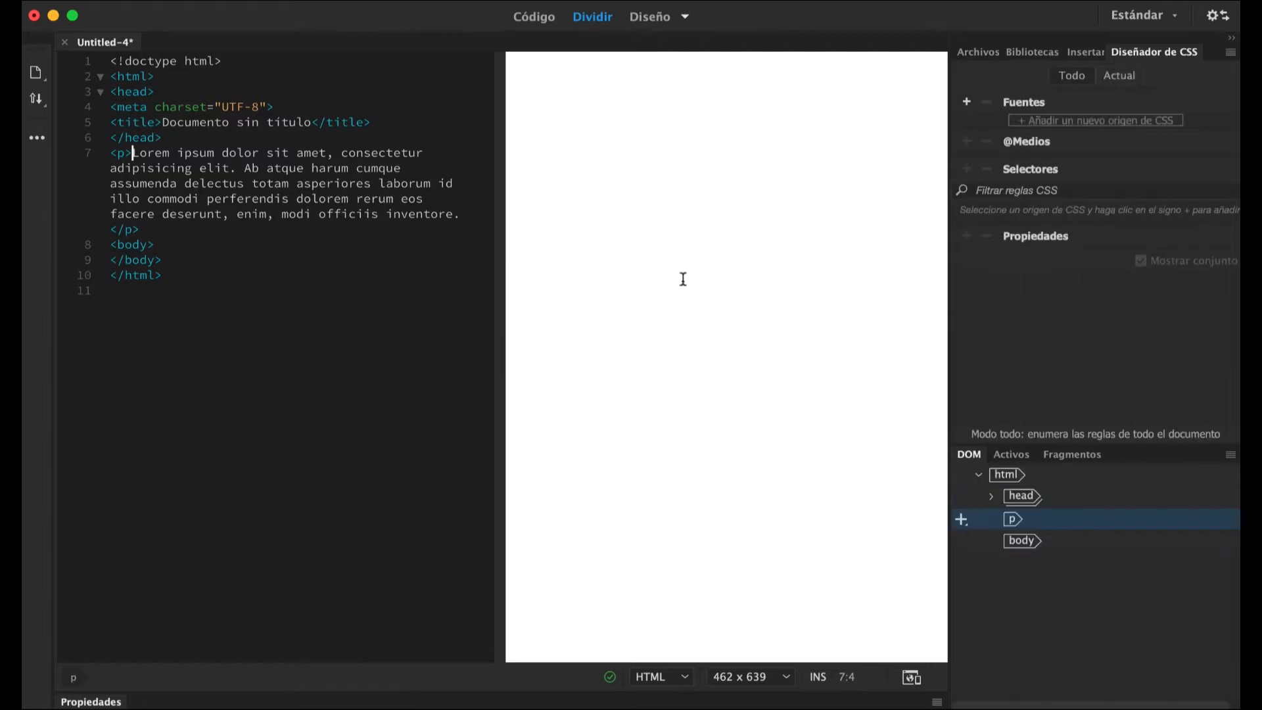
left_click(226, 306)
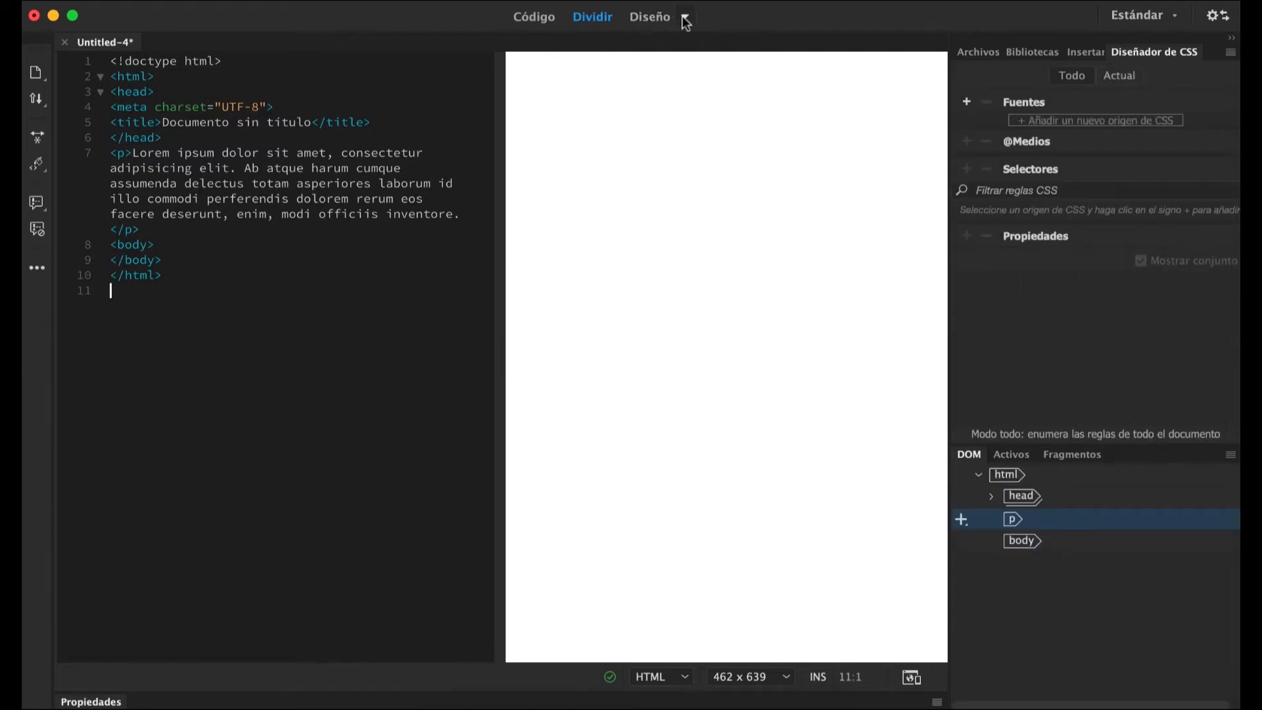
Switch the split view to the Code-Live combination.
left_click(316, 0)
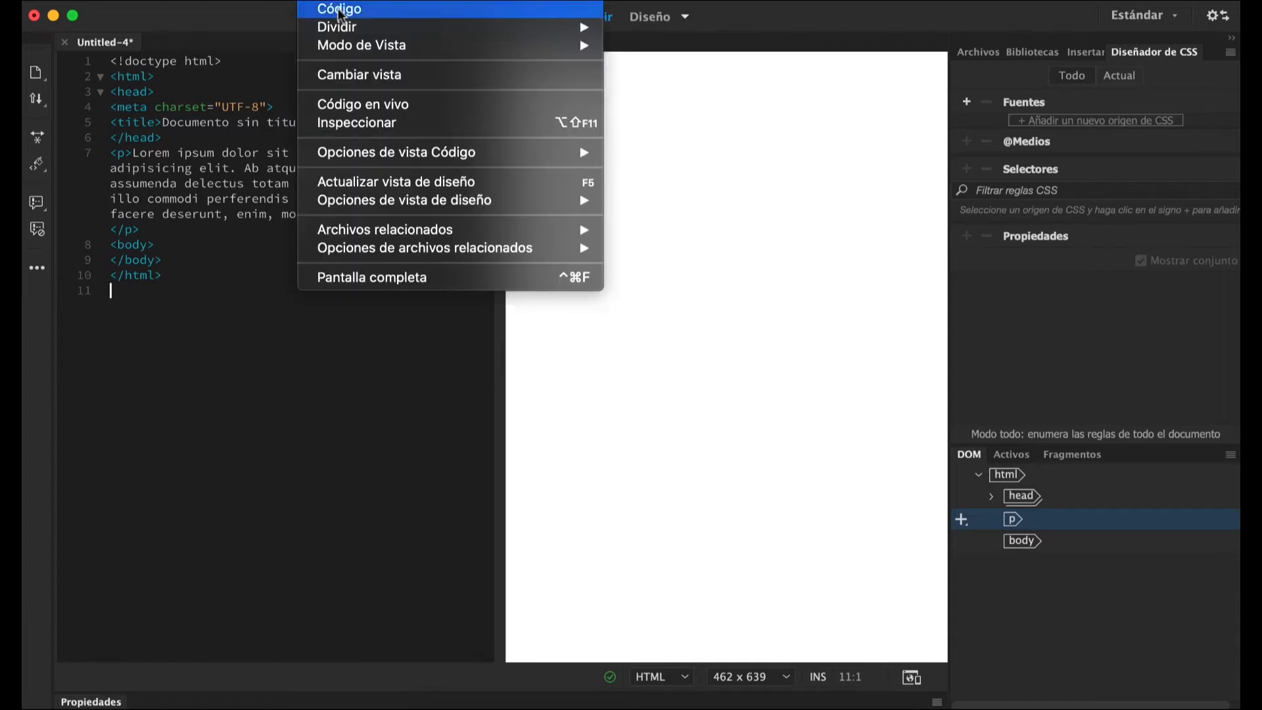
mouse_move(340, 29)
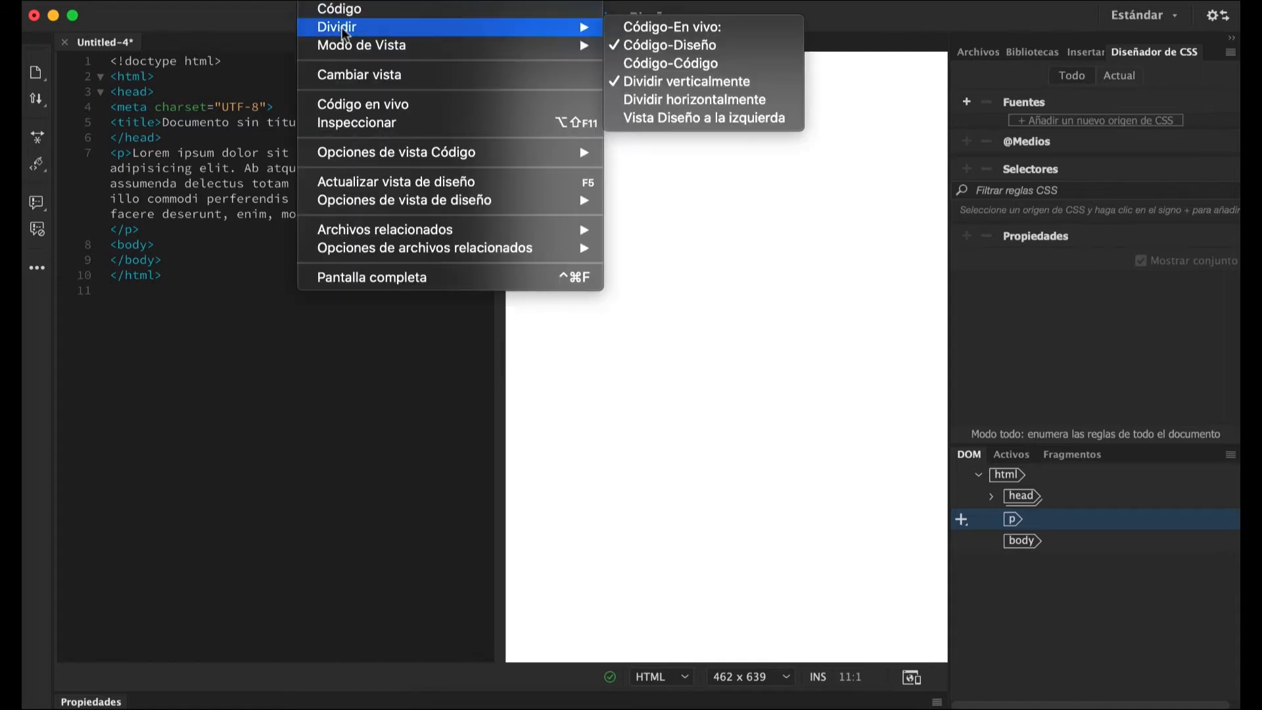
left_click(702, 26)
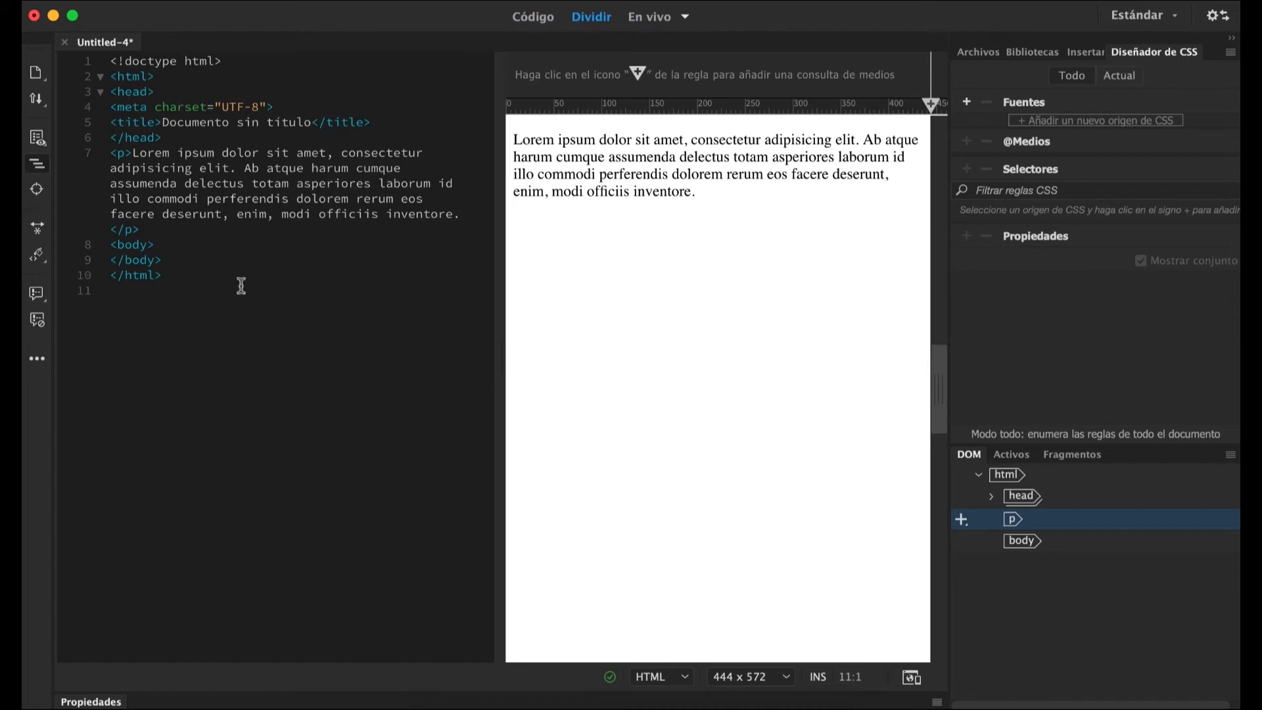
In the live view, replace the paragraph's text after "cumqu" with "lkhsdfljlkj".
left_click(612, 175)
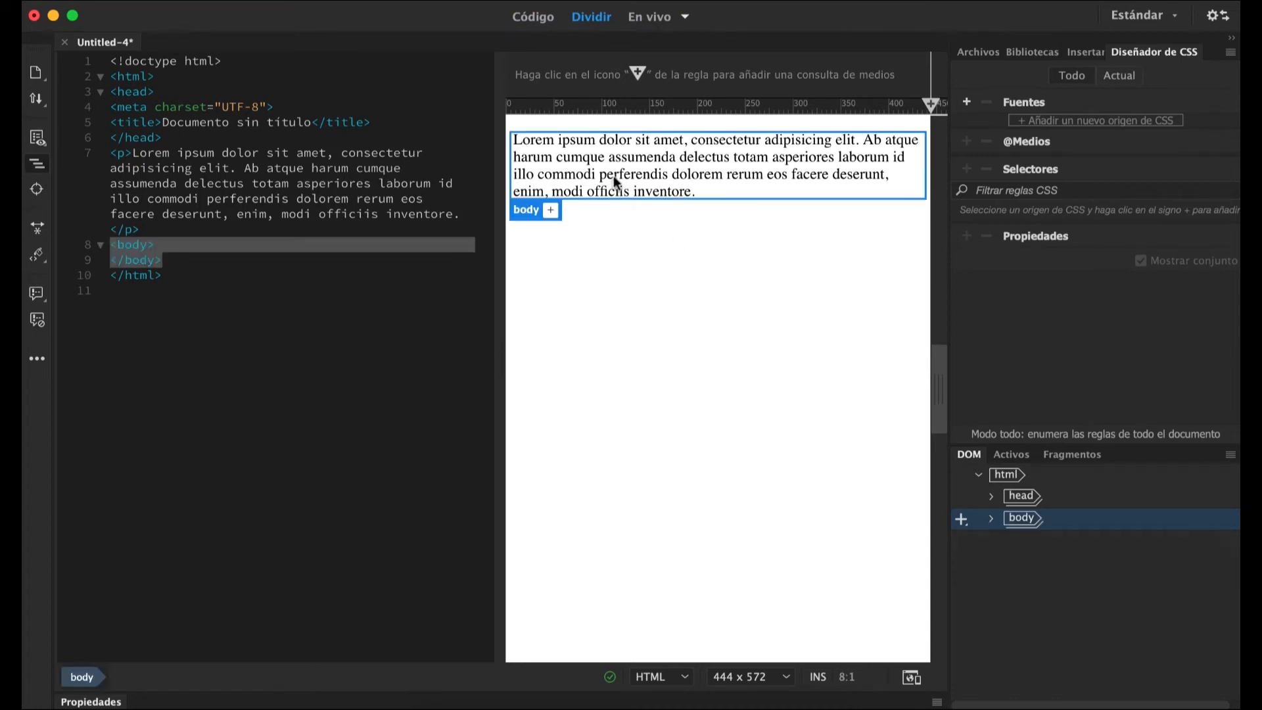
left_click(683, 189)
left_click_drag(684, 191, 596, 157)
type("khsd")
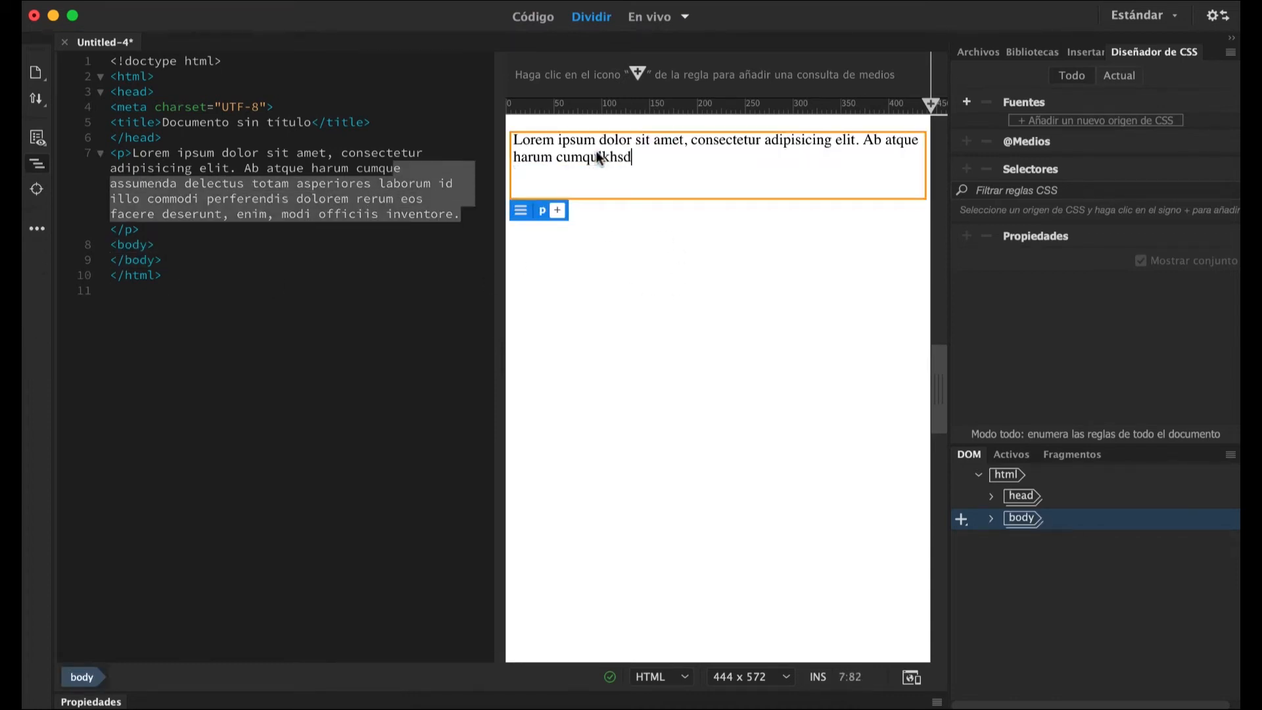
type("fljlkj")
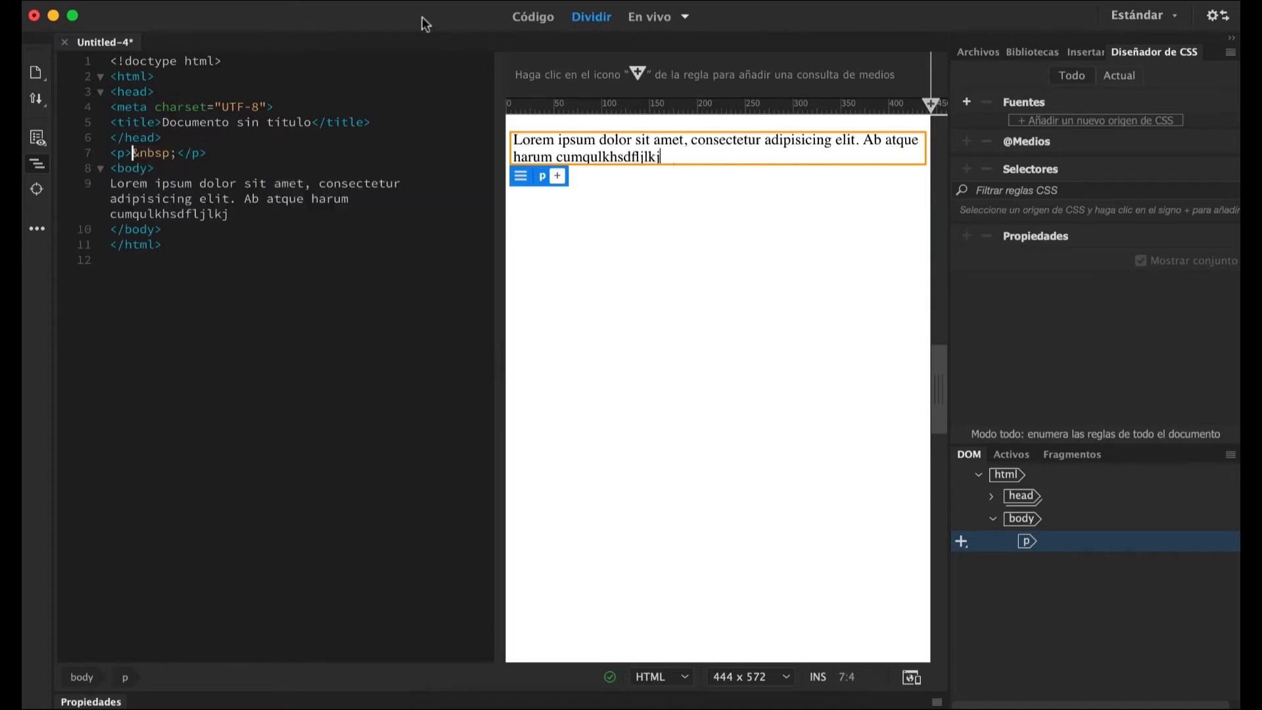
Return the split view from live to the Code-Design combination.
left_click(316, 1)
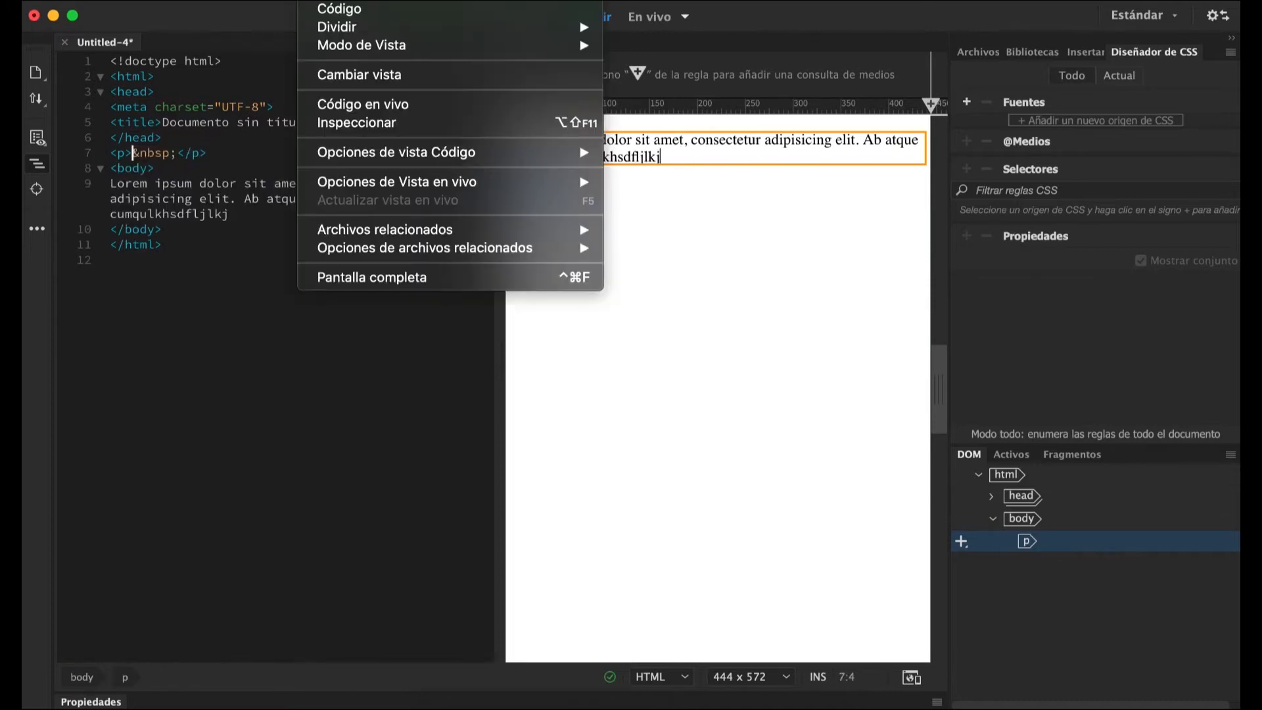
mouse_move(320, 31)
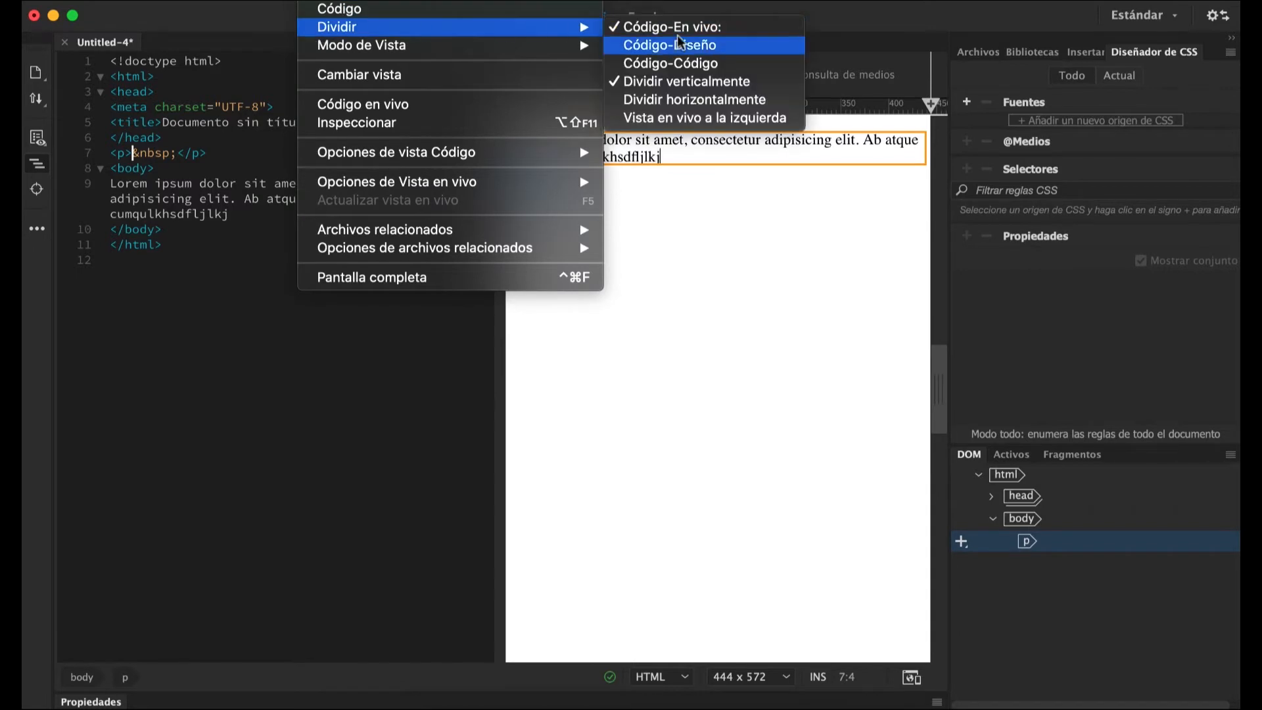
left_click(716, 56)
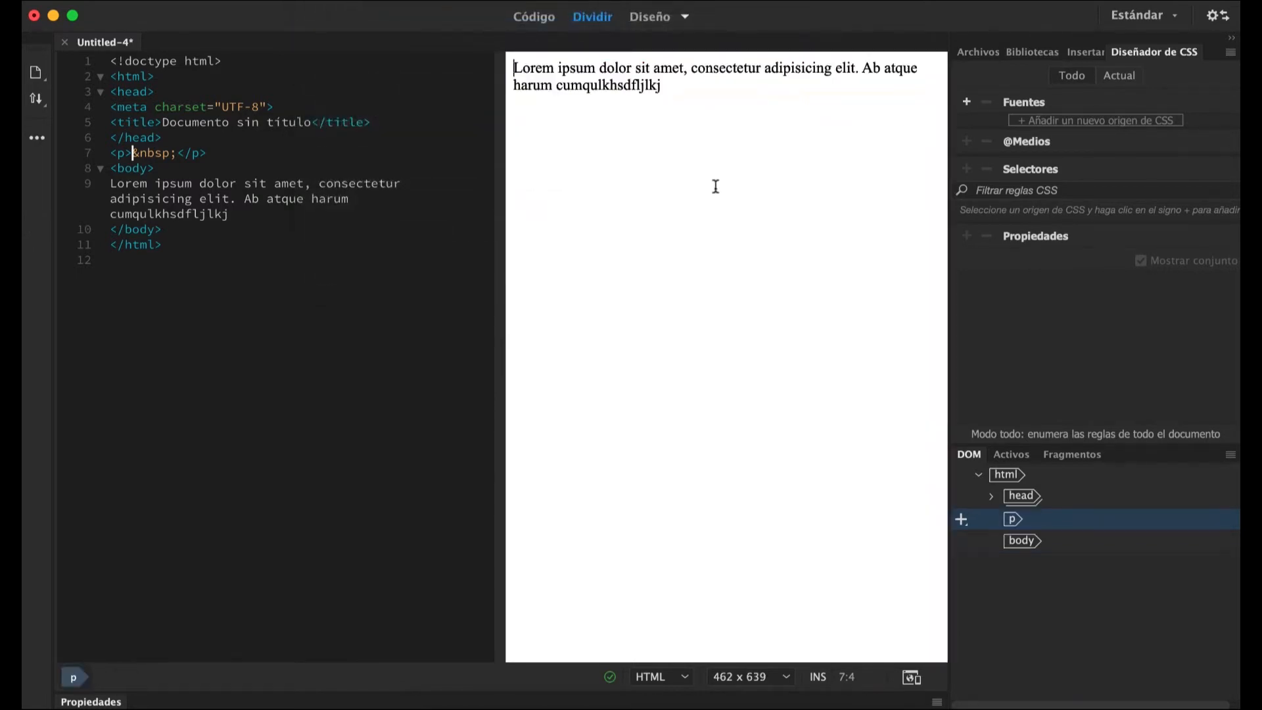
In the design view, replace the text after "harum cumq" with "dfgdgdhd".
left_click_drag(699, 83, 589, 97)
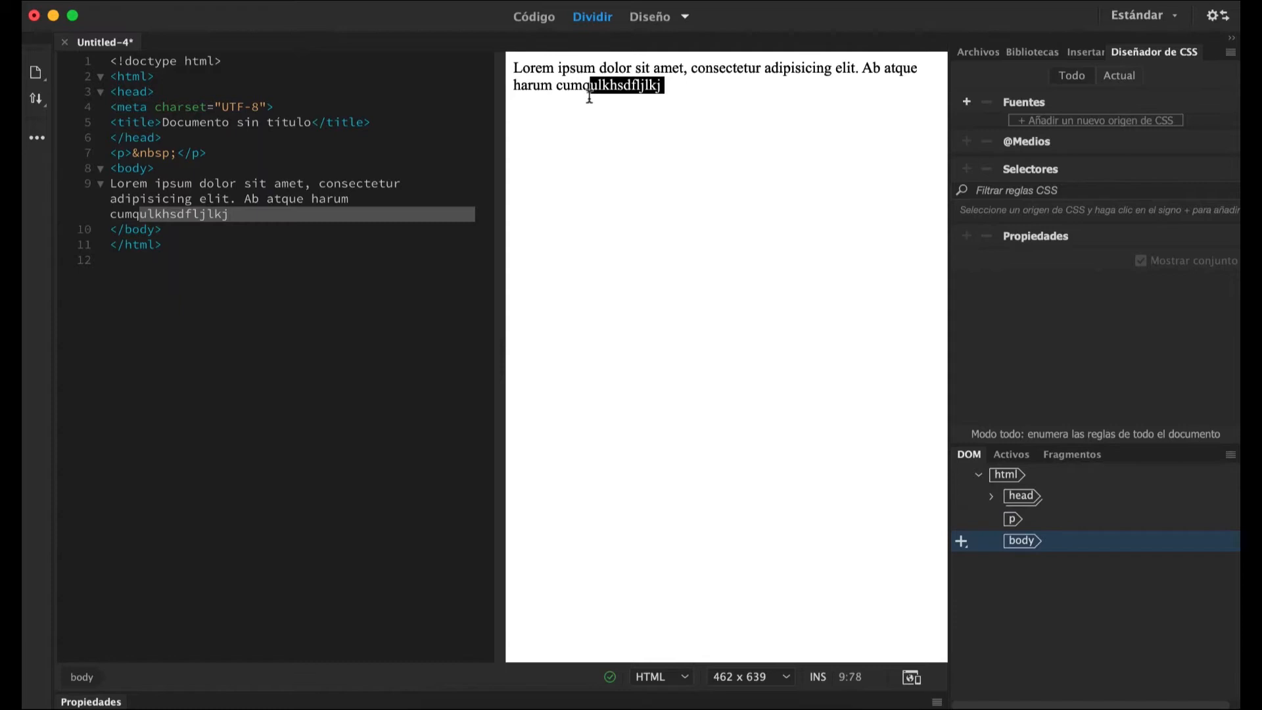
type("dfgdgdhd")
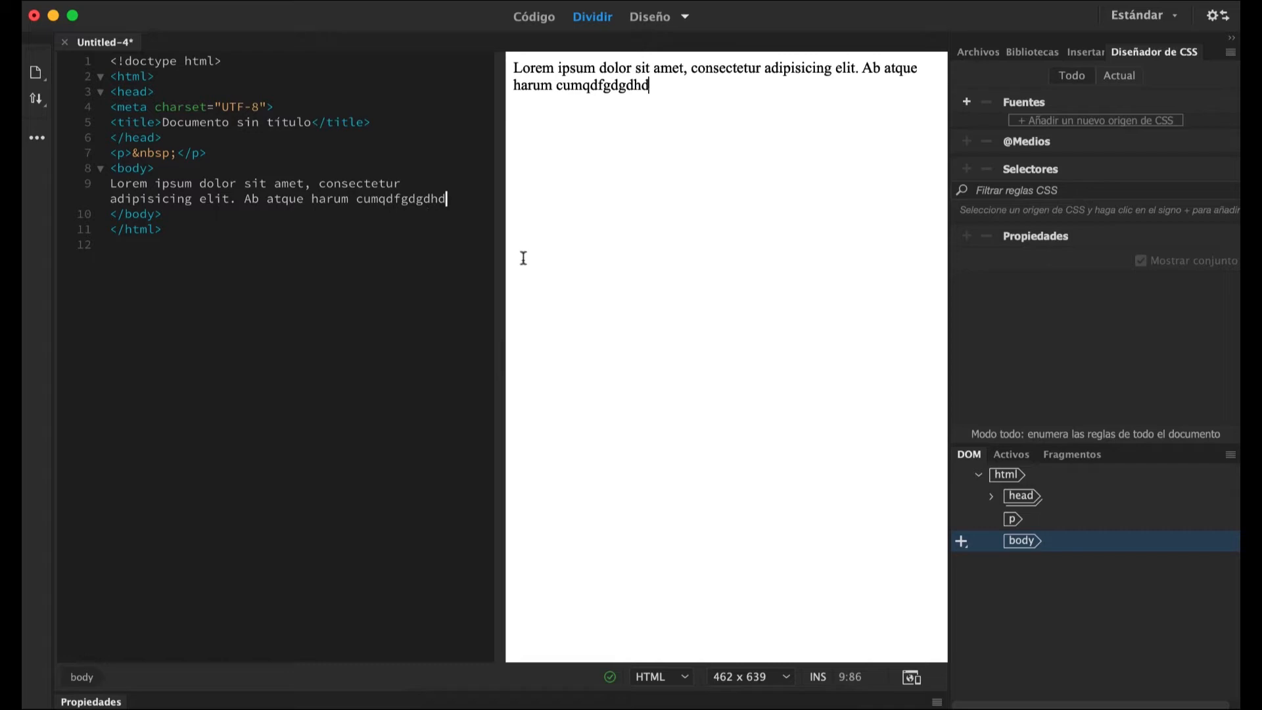
Delete the placeholder text from the design view and the empty paragraph line above the body tag in the code.
left_click_drag(674, 82, 498, 65)
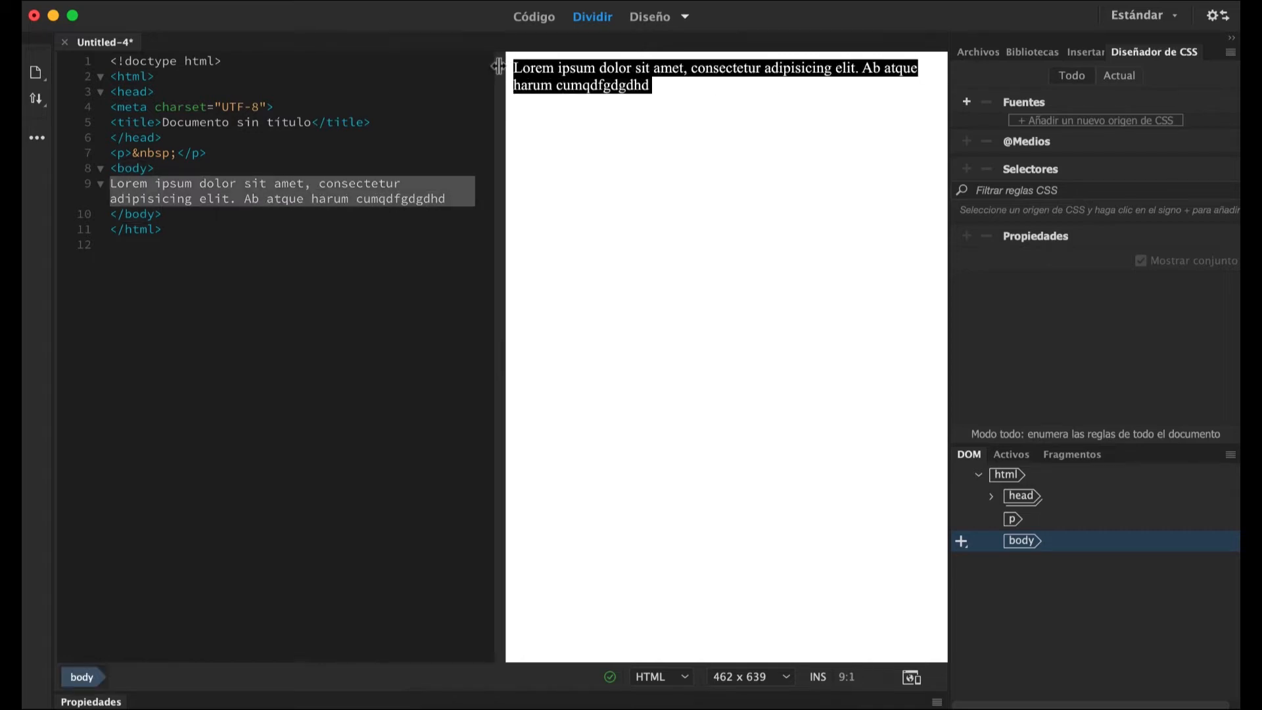
key("BackSpace")
left_click_drag(206, 153, 113, 155)
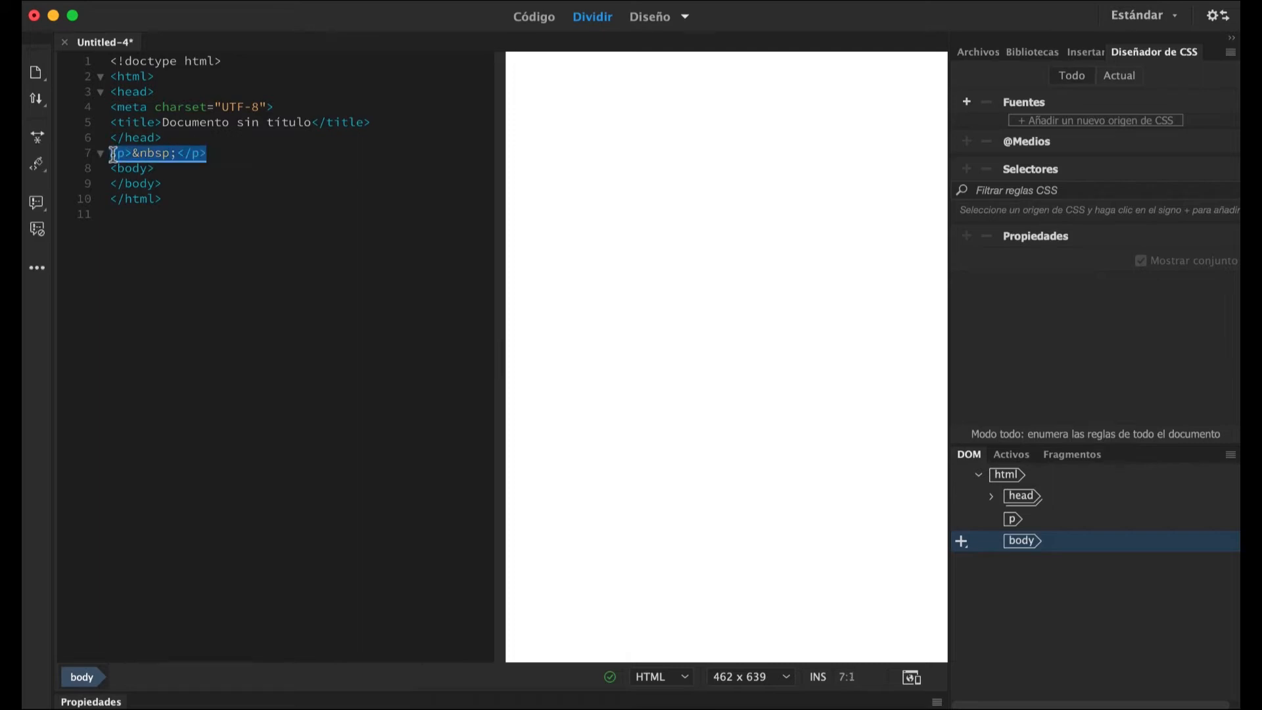
key("BackSpace")
key("BackSpace")
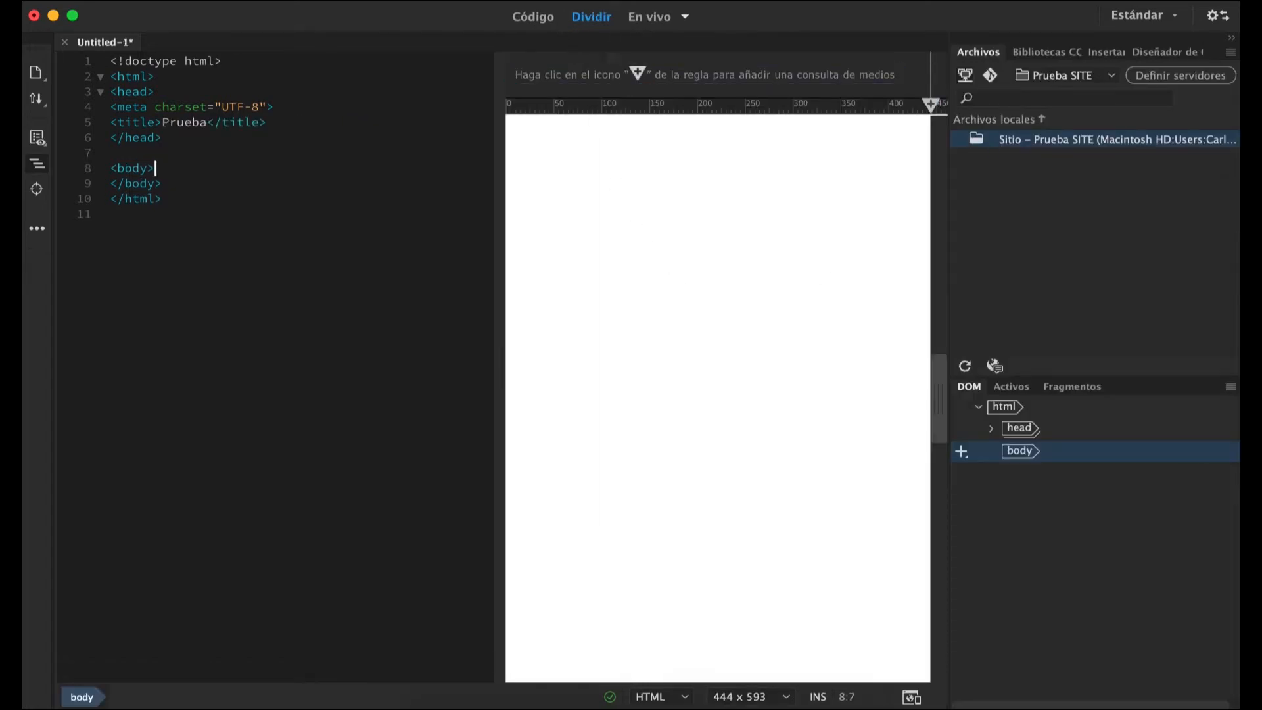
Show the Propiedades panel, dock it below the document area and collapse it.
left_click(646, 4)
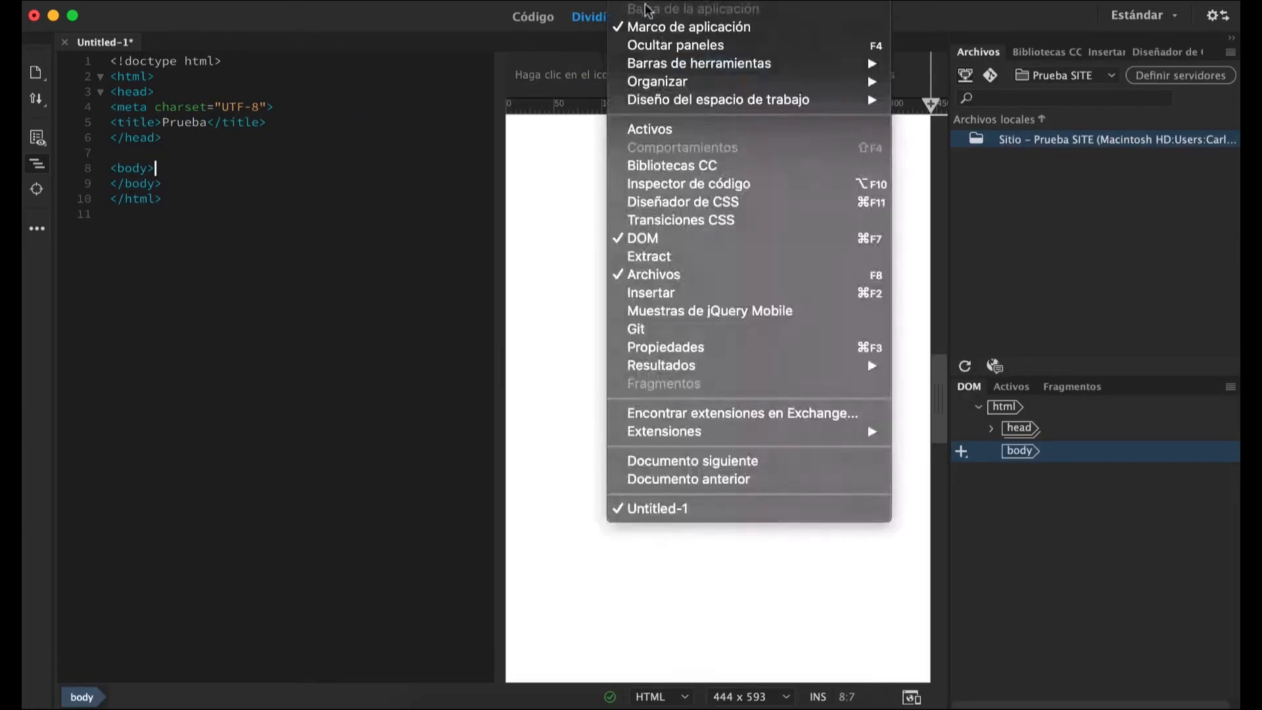
left_click(665, 347)
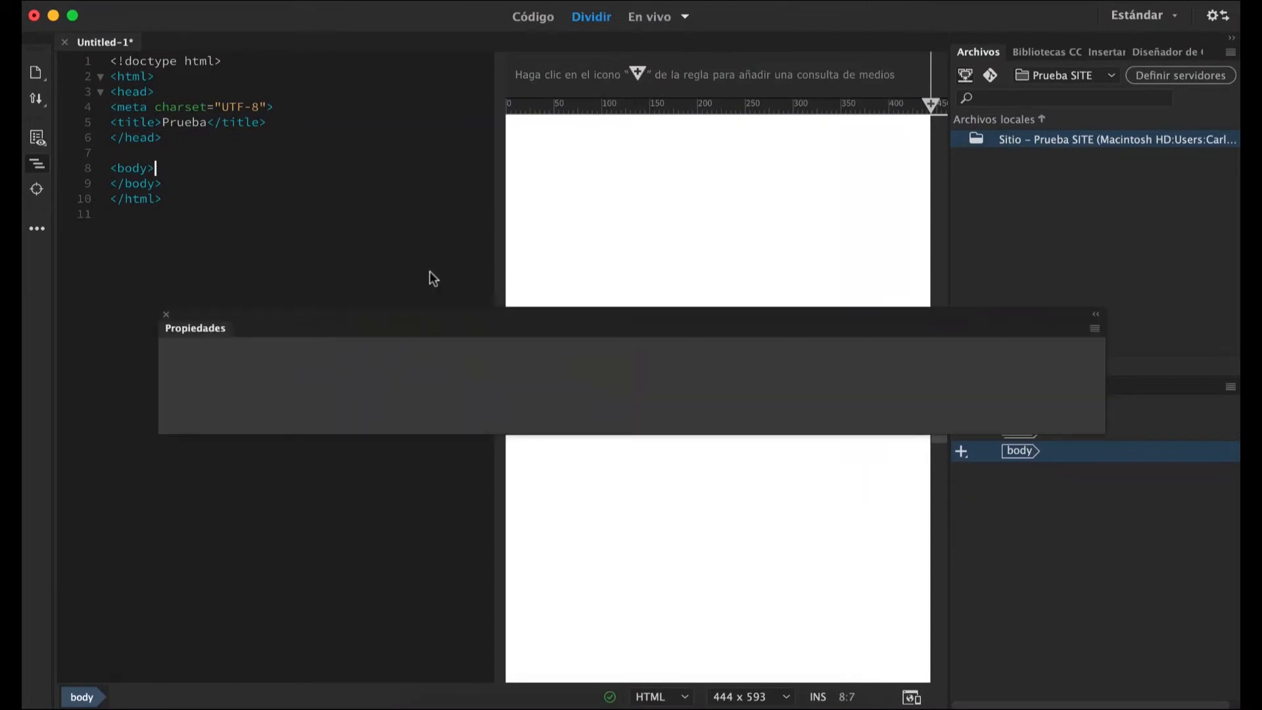
left_click_drag(289, 316, 190, 706)
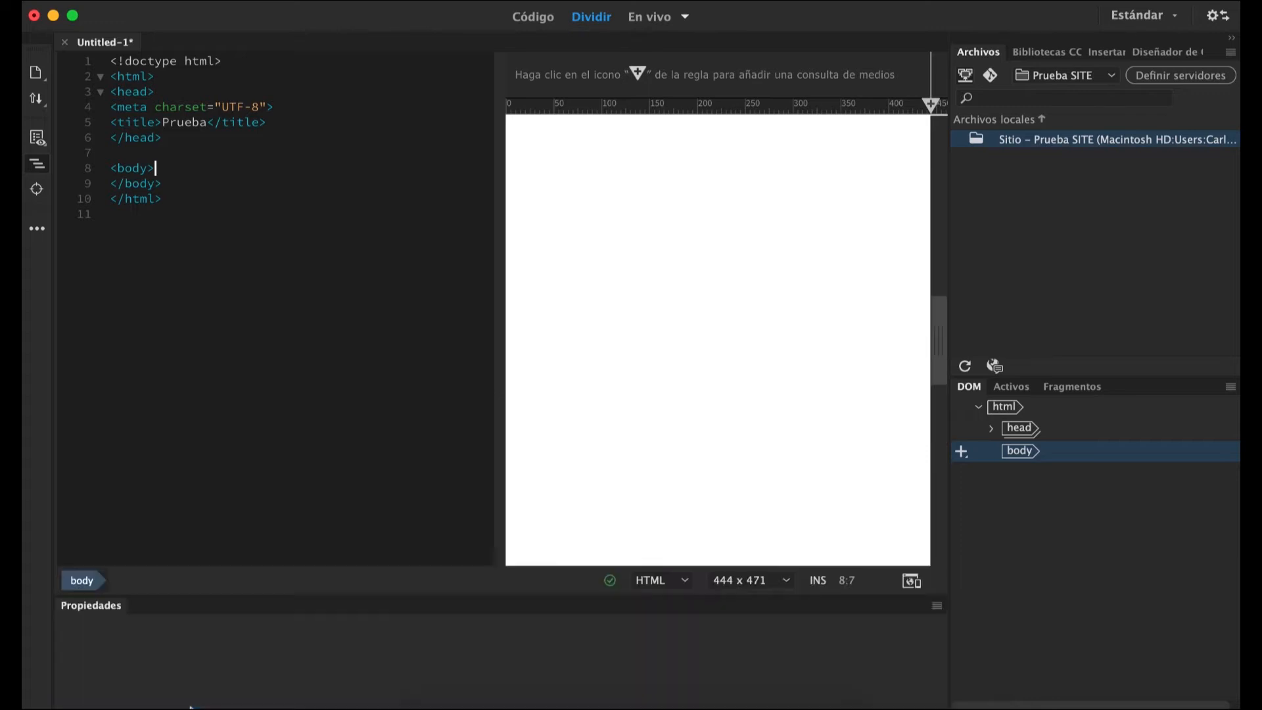
double_click(236, 605)
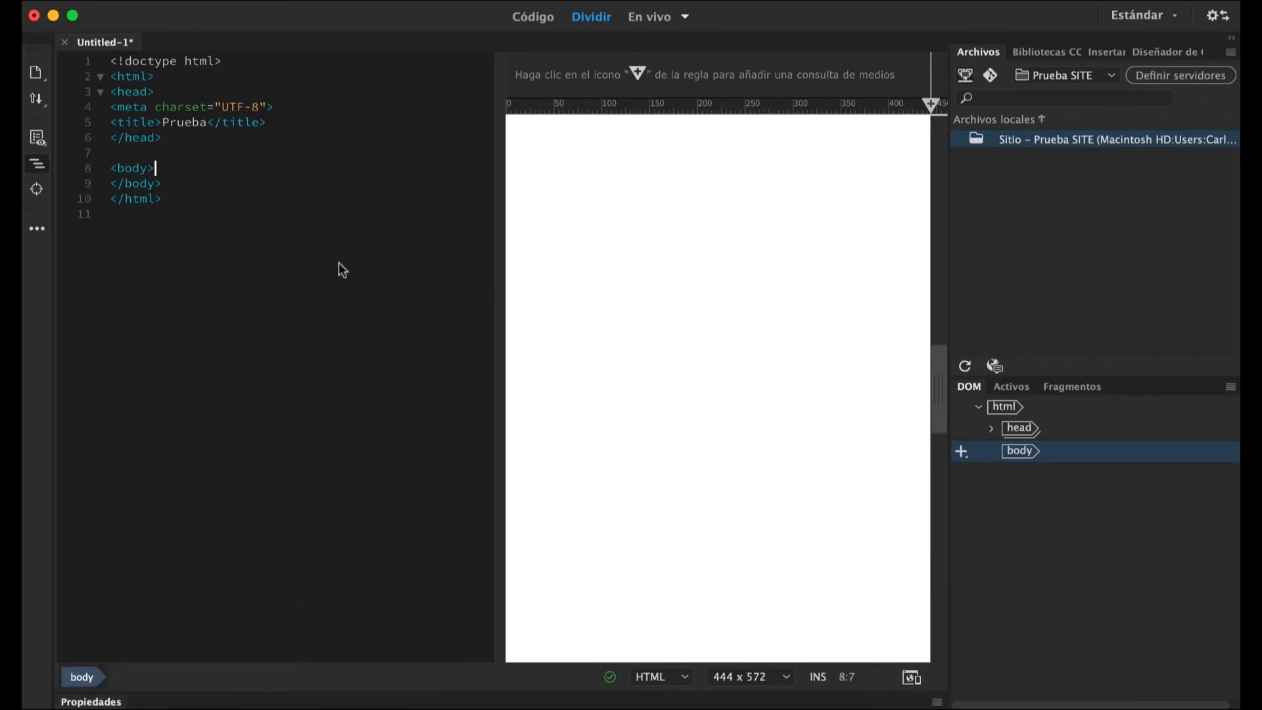
left_click_drag(174, 200, 104, 58)
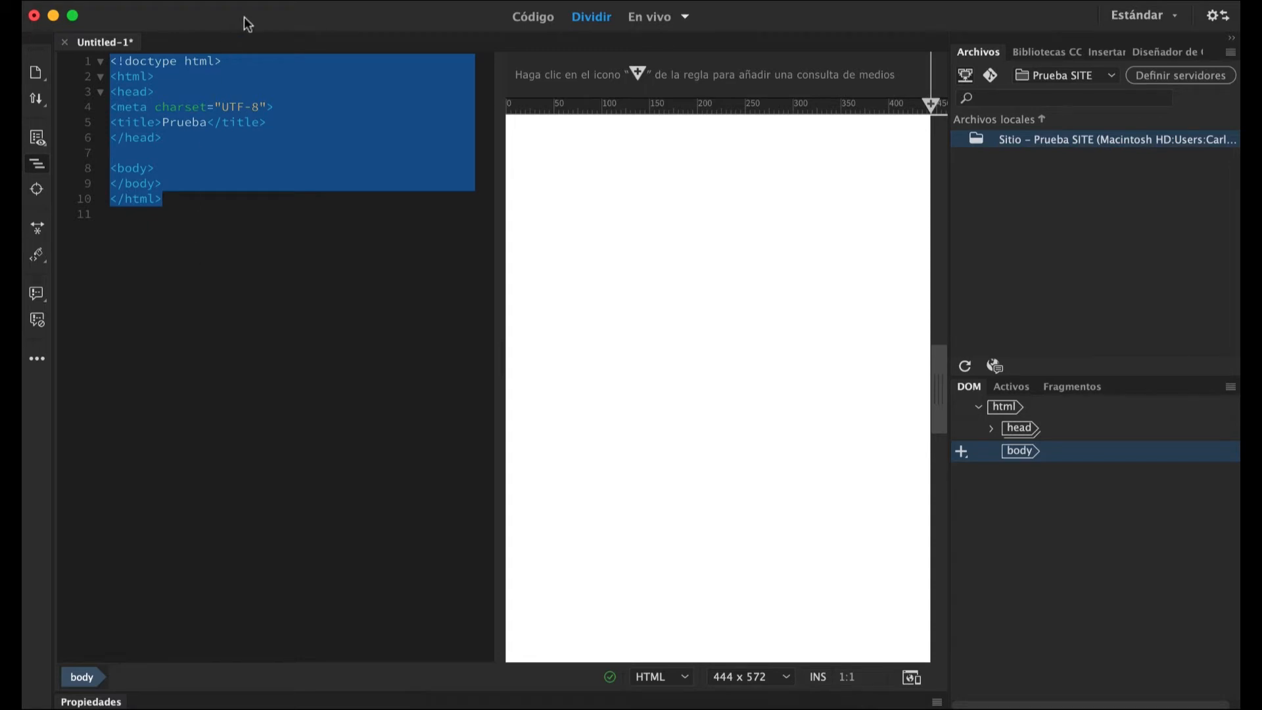
left_click(231, 287)
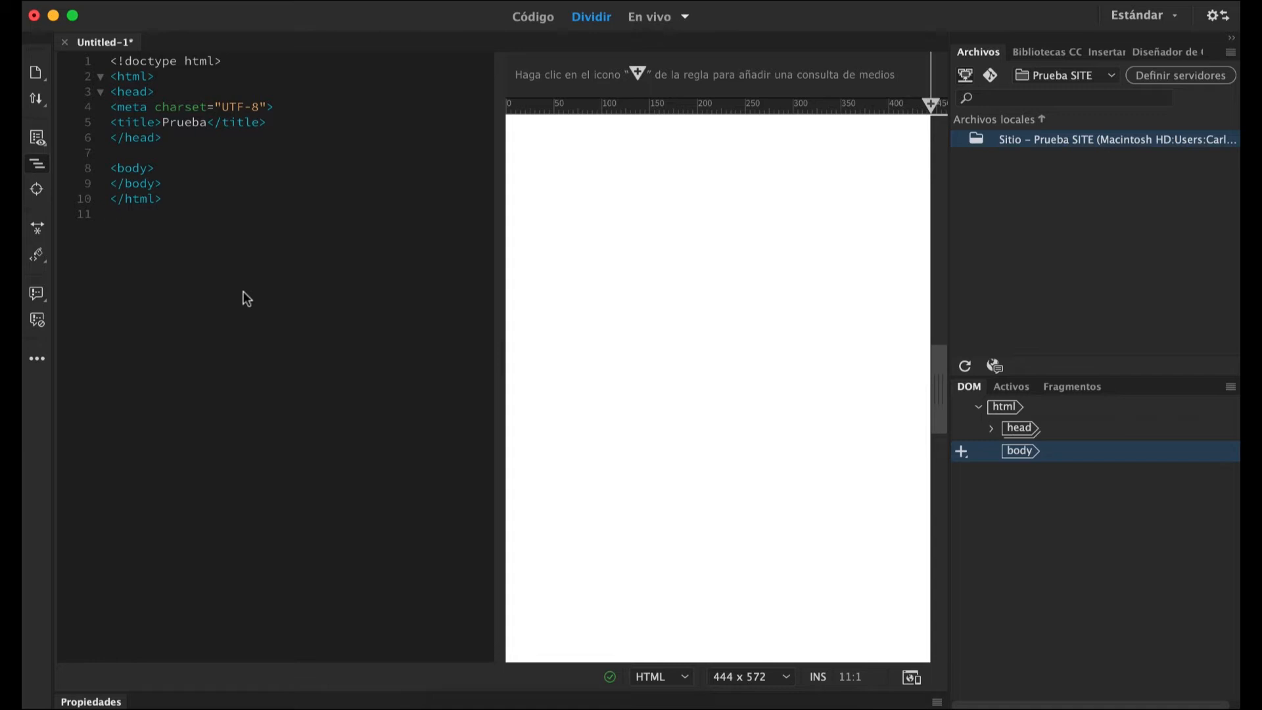
left_click(124, 0)
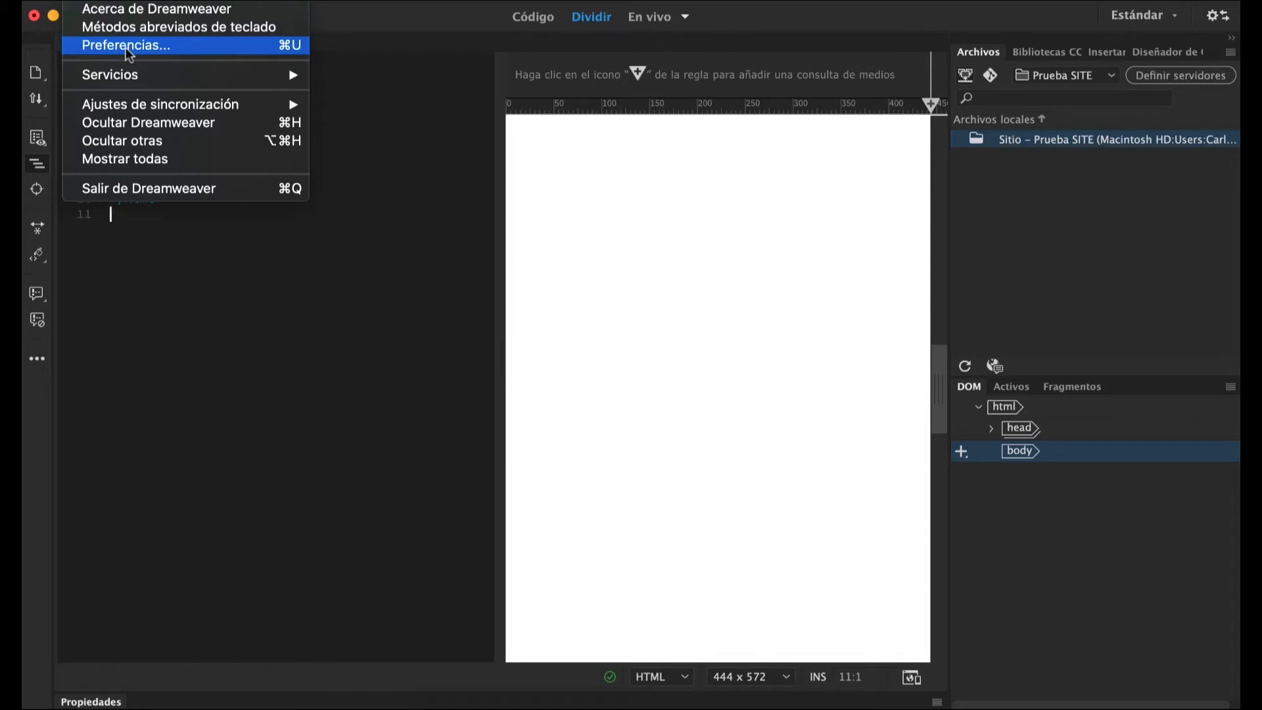
left_click(345, 22)
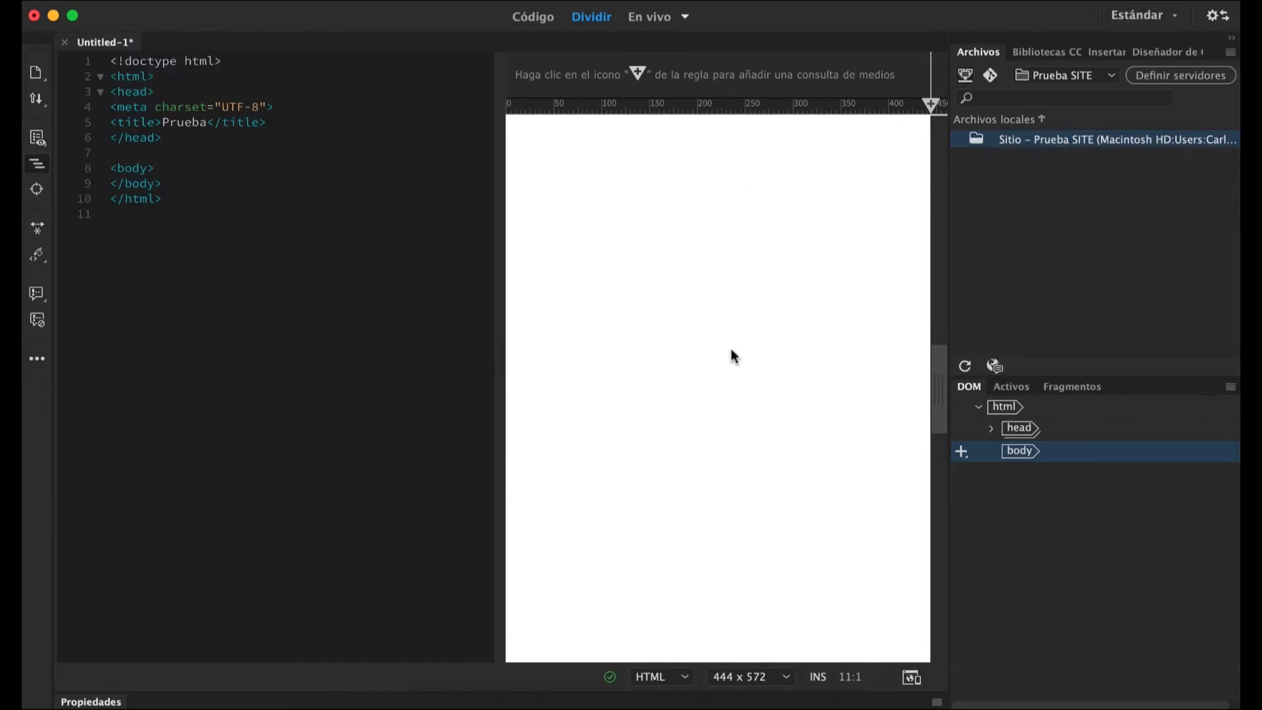
left_click(132, 1)
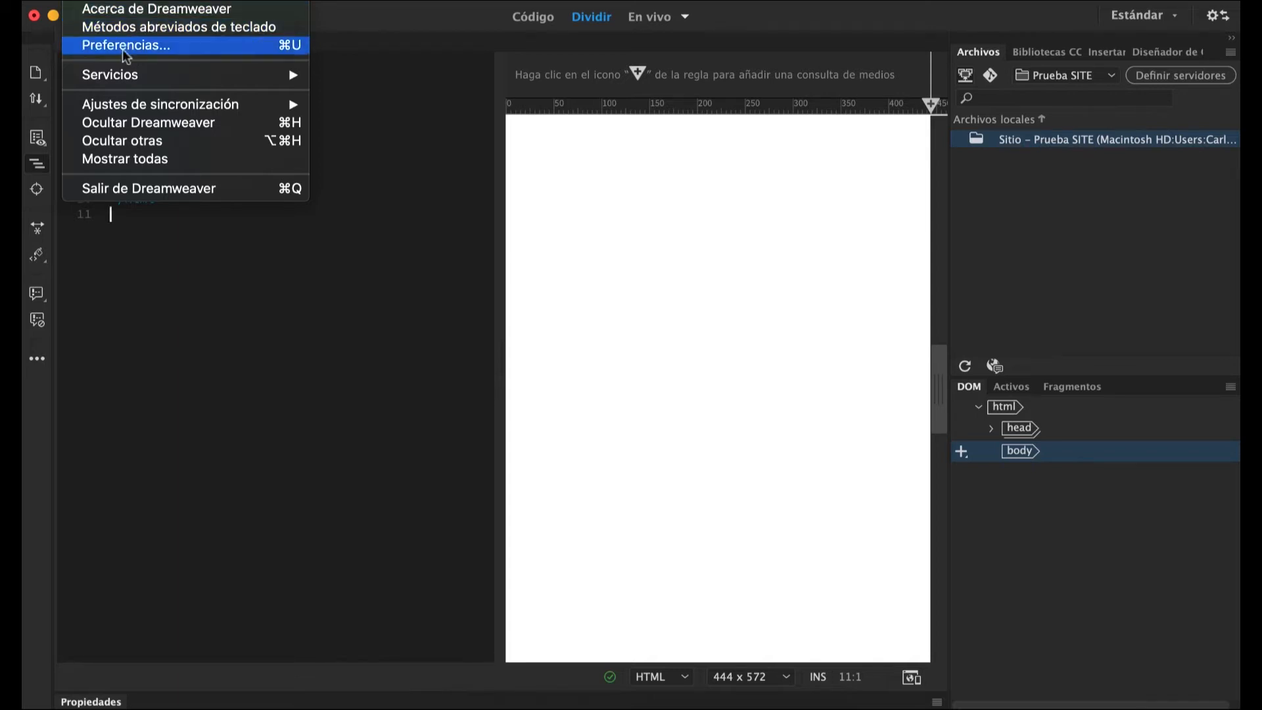
left_click(275, 369)
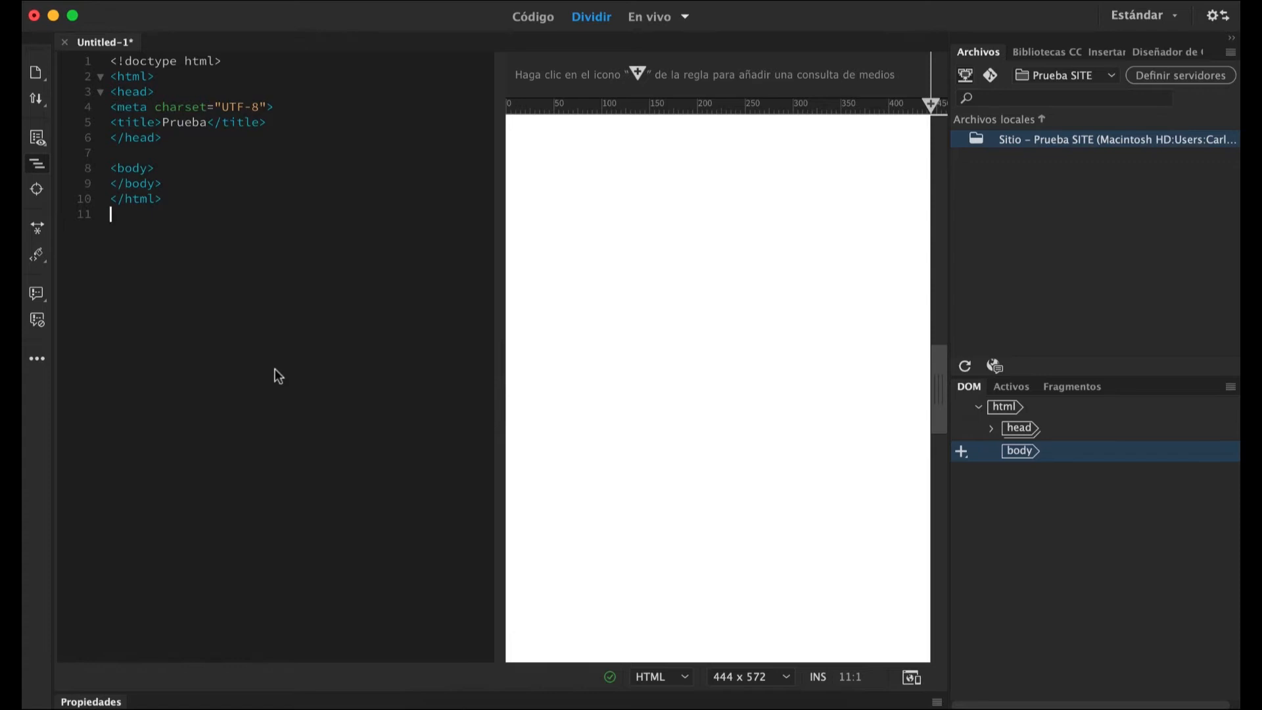
Open the preferences and keep the General option for updating links when moving files set to Mensaje.
key("super+u")
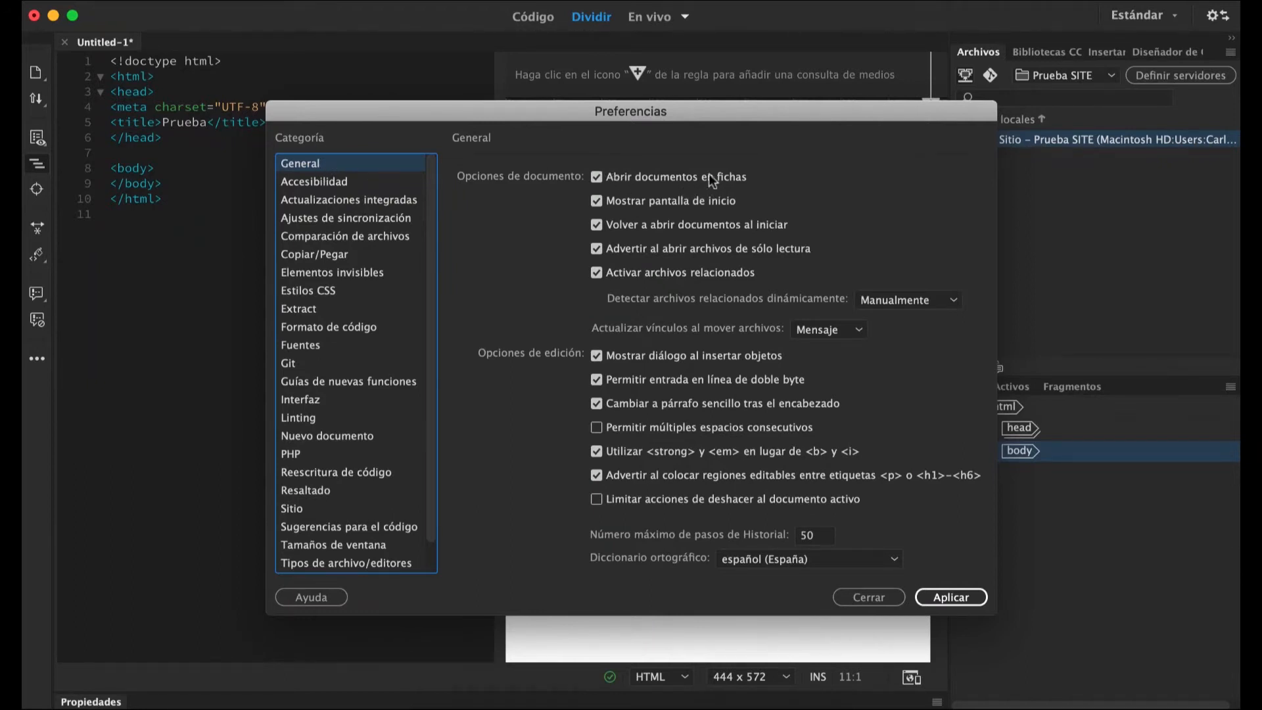
left_click_drag(664, 110, 525, 147)
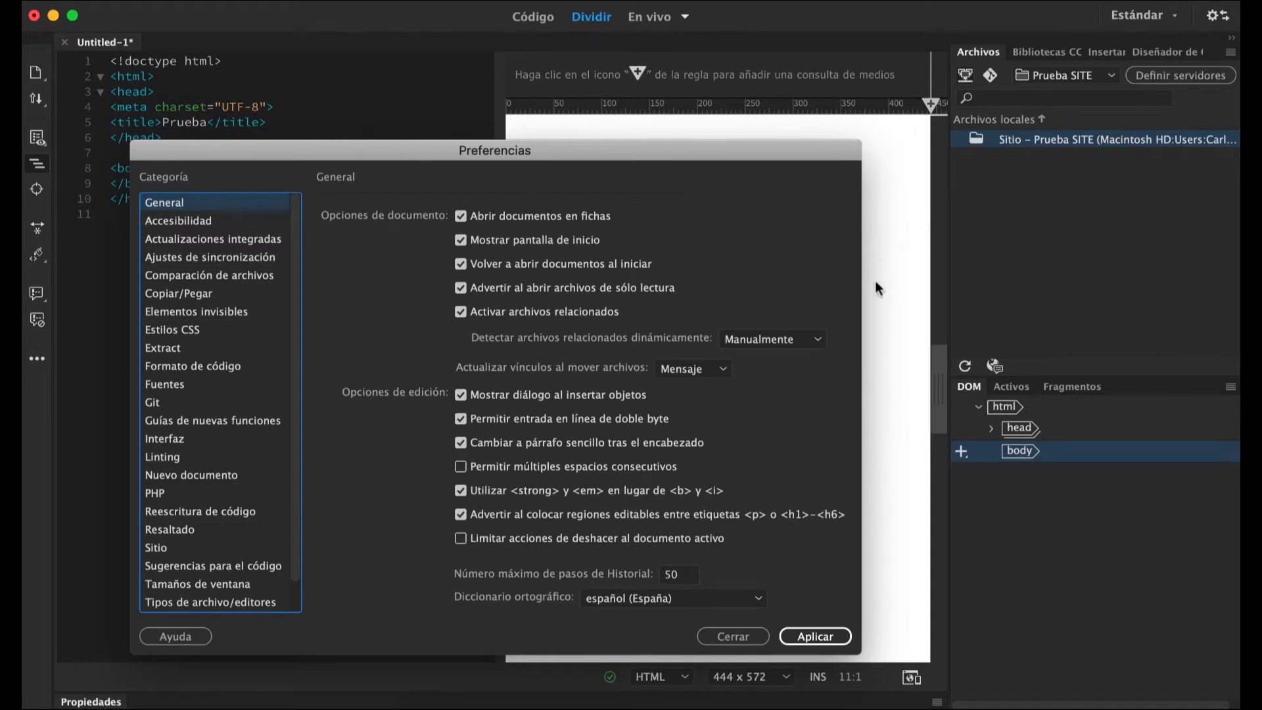
left_click(727, 372)
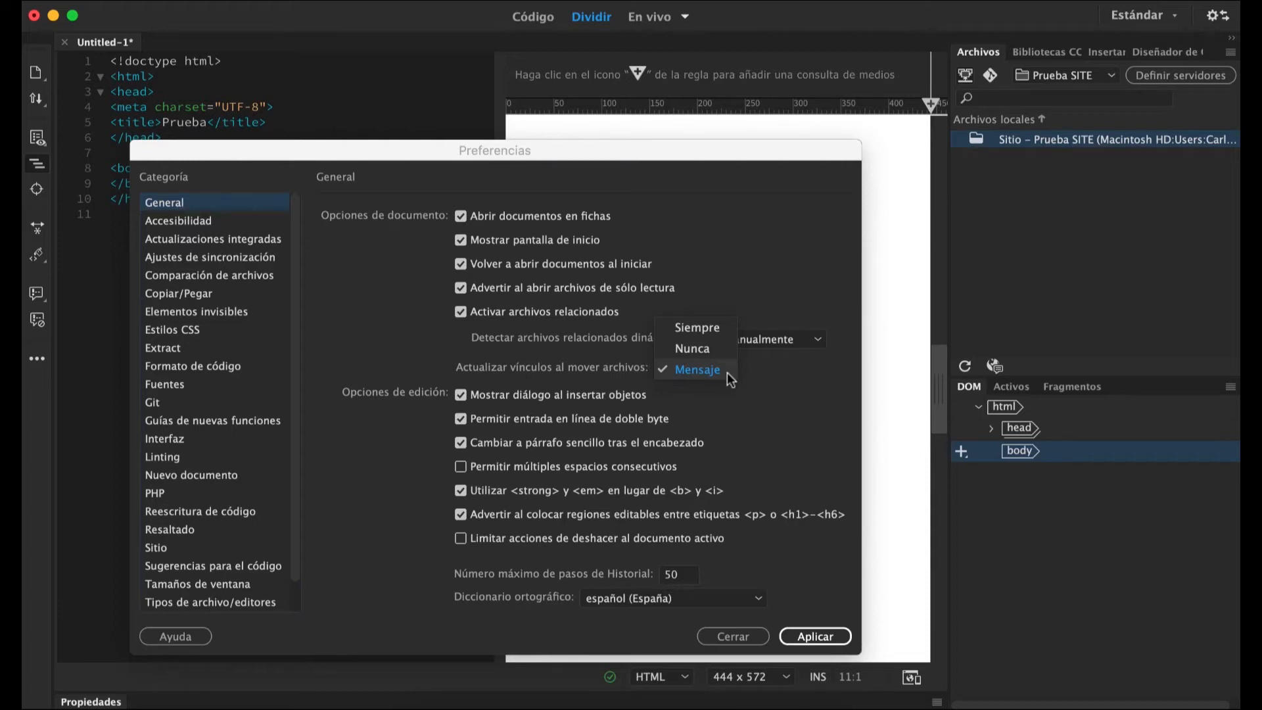
left_click(726, 372)
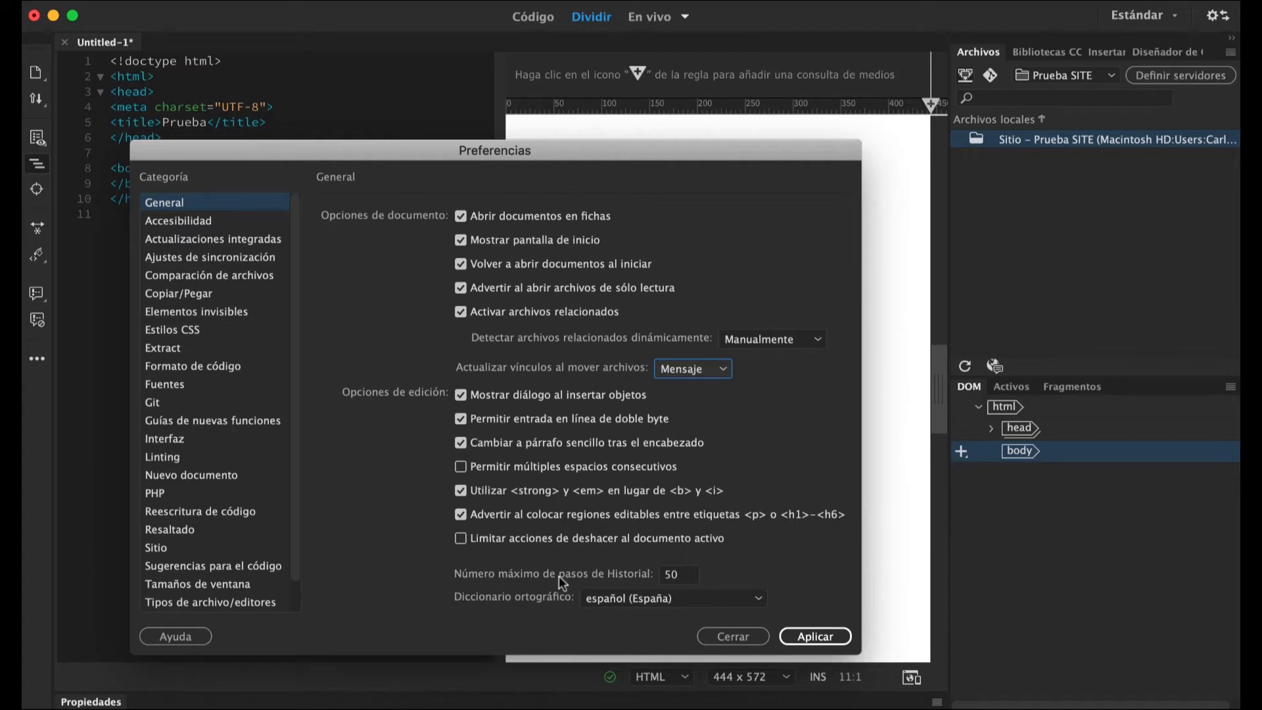
Set the maximum number of history steps to 30 and keep español (España) as the spelling dictionary.
double_click(679, 574)
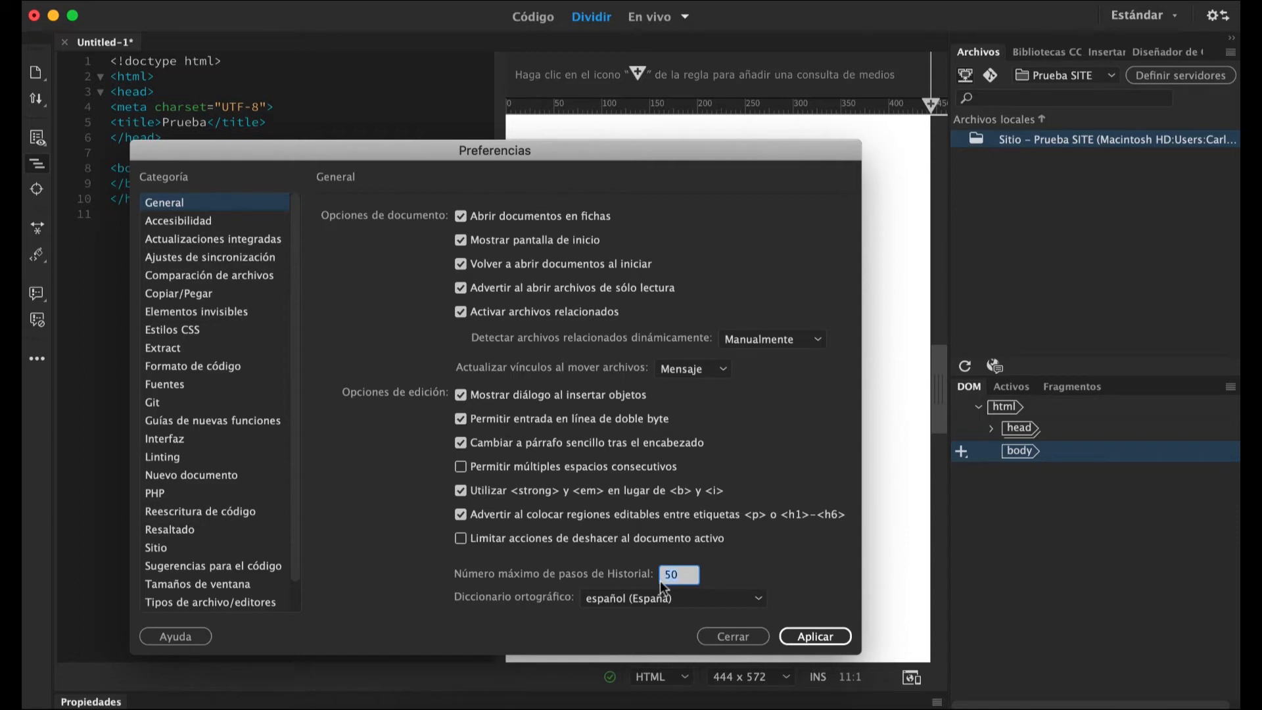
type("30")
left_click(715, 598)
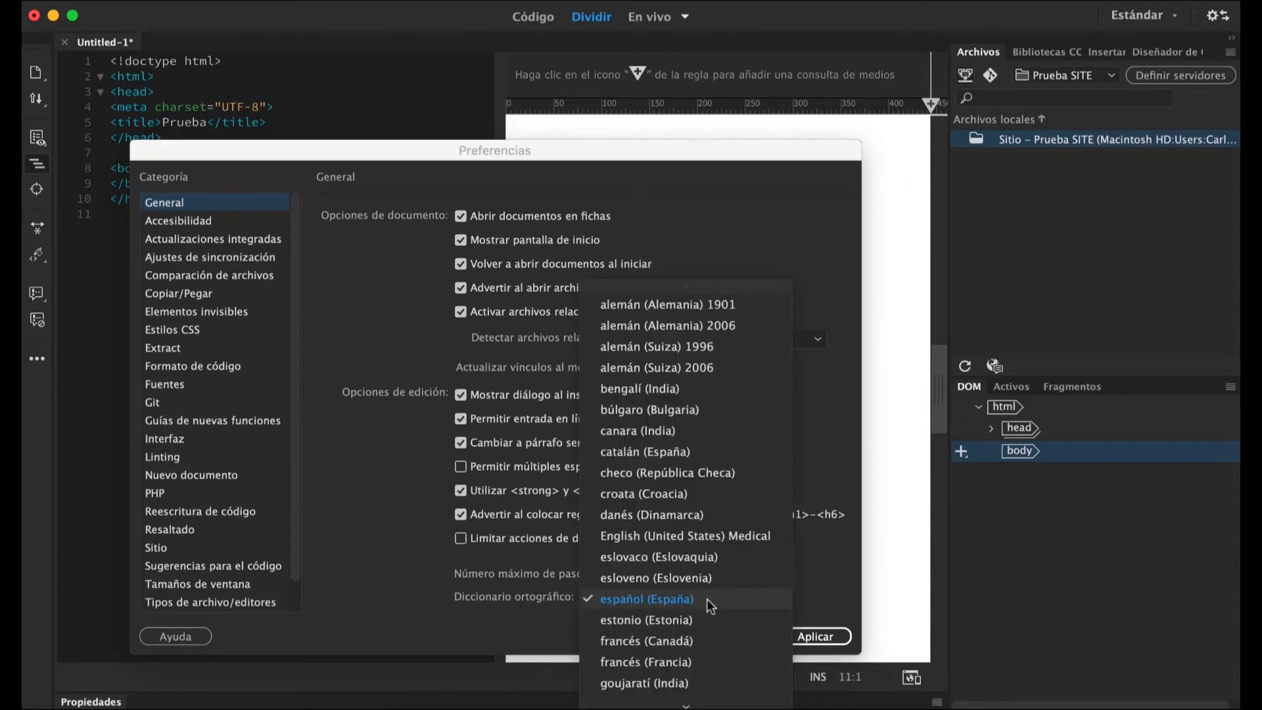
left_click(708, 602)
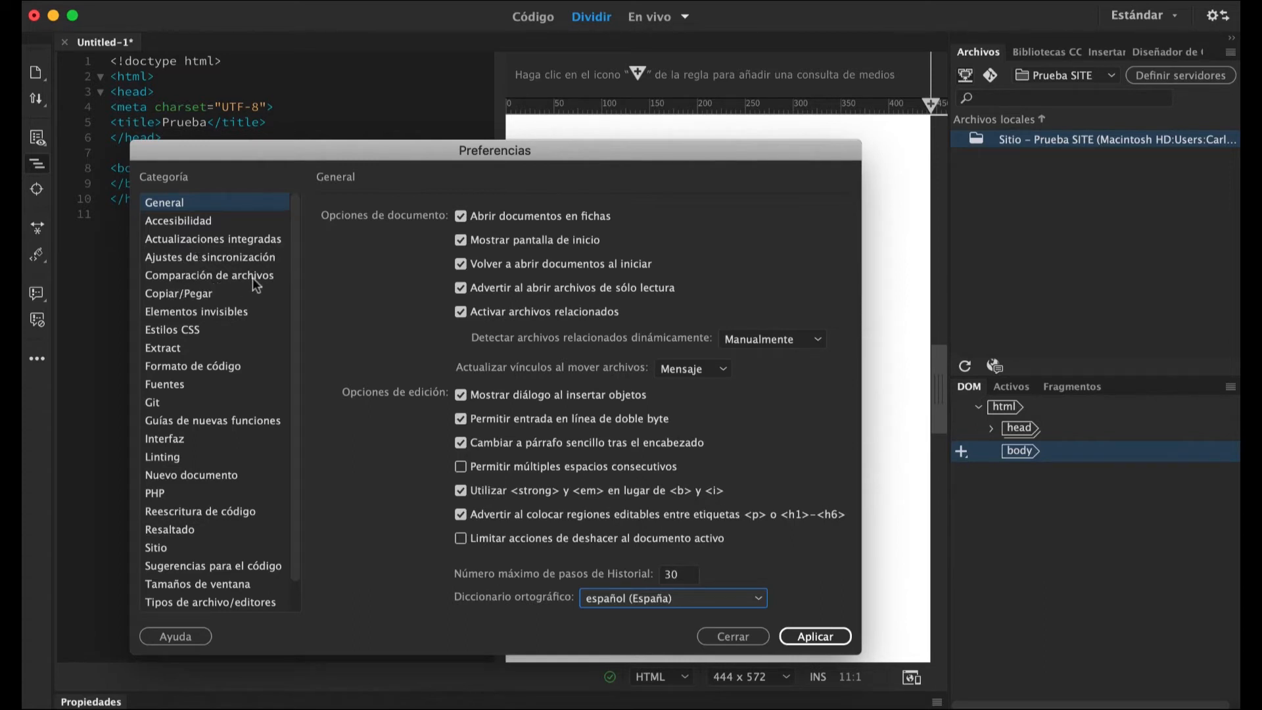
In the Copiar/Pegar preferences, set pasting from other applications to Sólo texto and leave typographic quote conversion disabled.
left_click(194, 294)
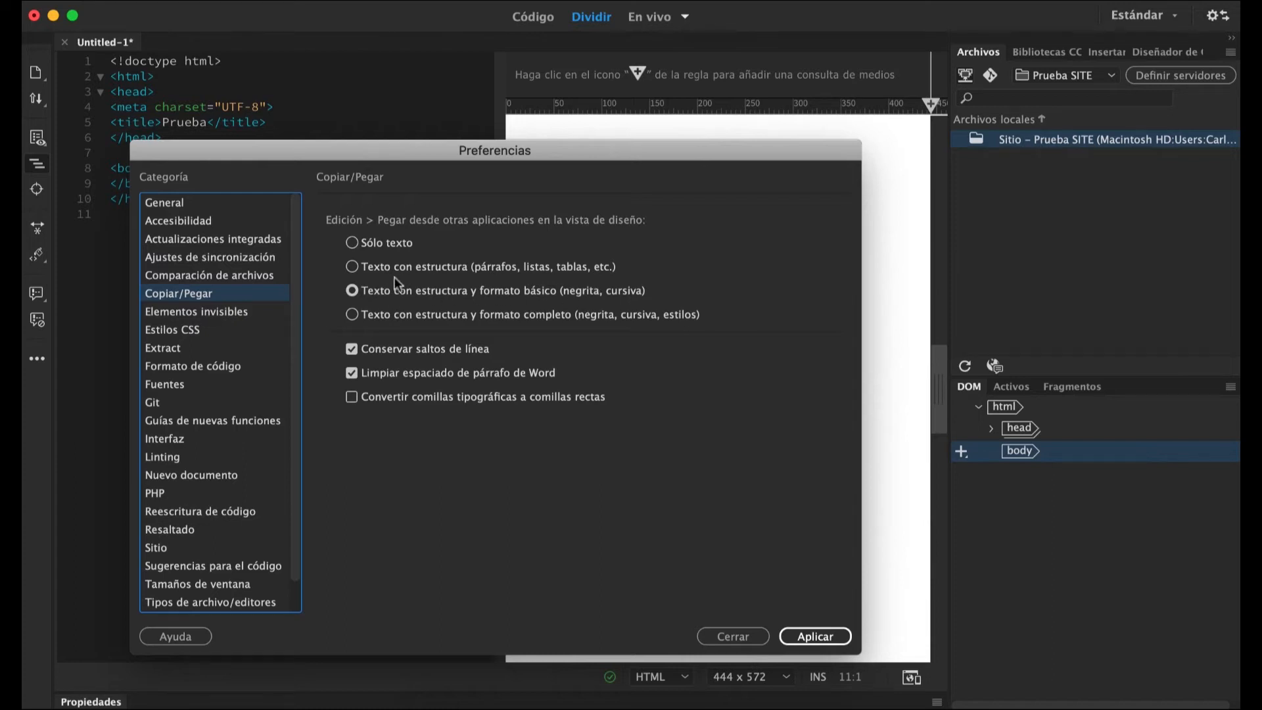
left_click(353, 242)
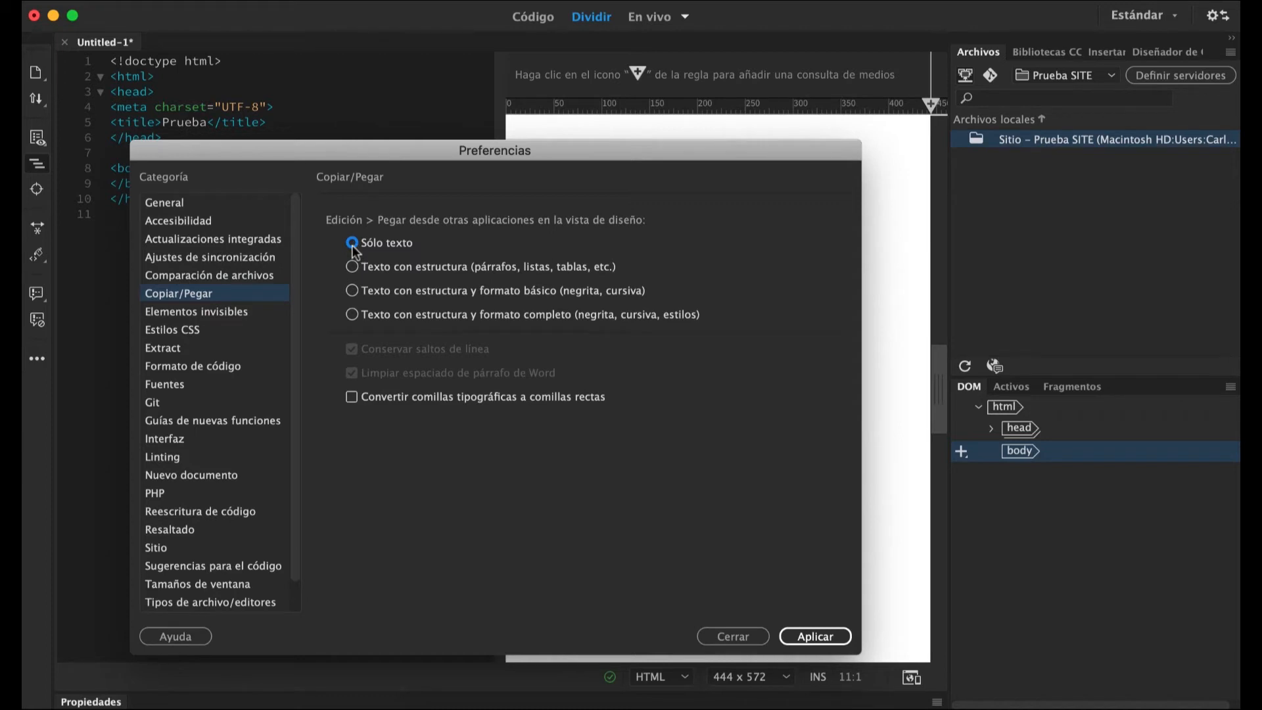
left_click(353, 399)
left_click(354, 397)
Review the Elementos invisibles and Estilos CSS preferences, keep the Webkit, Firefox and Opera prefixes enabled, and apply the settings.
left_click(201, 313)
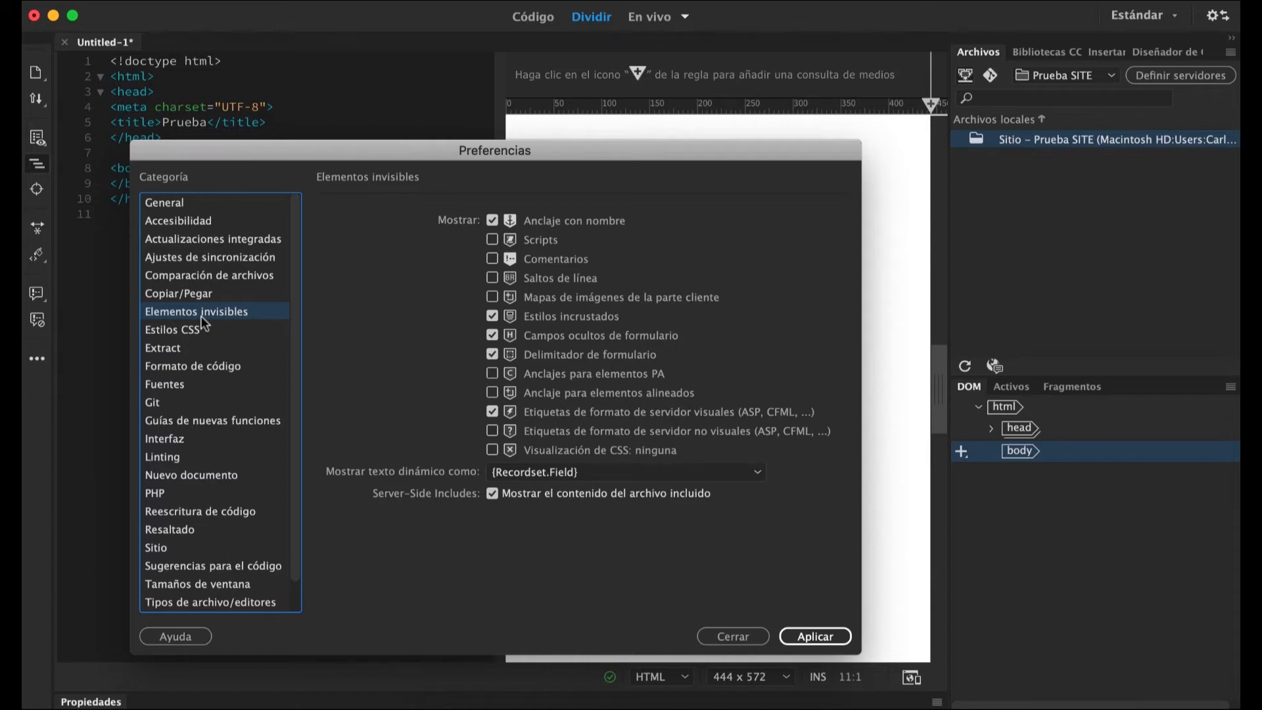
double_click(492, 154)
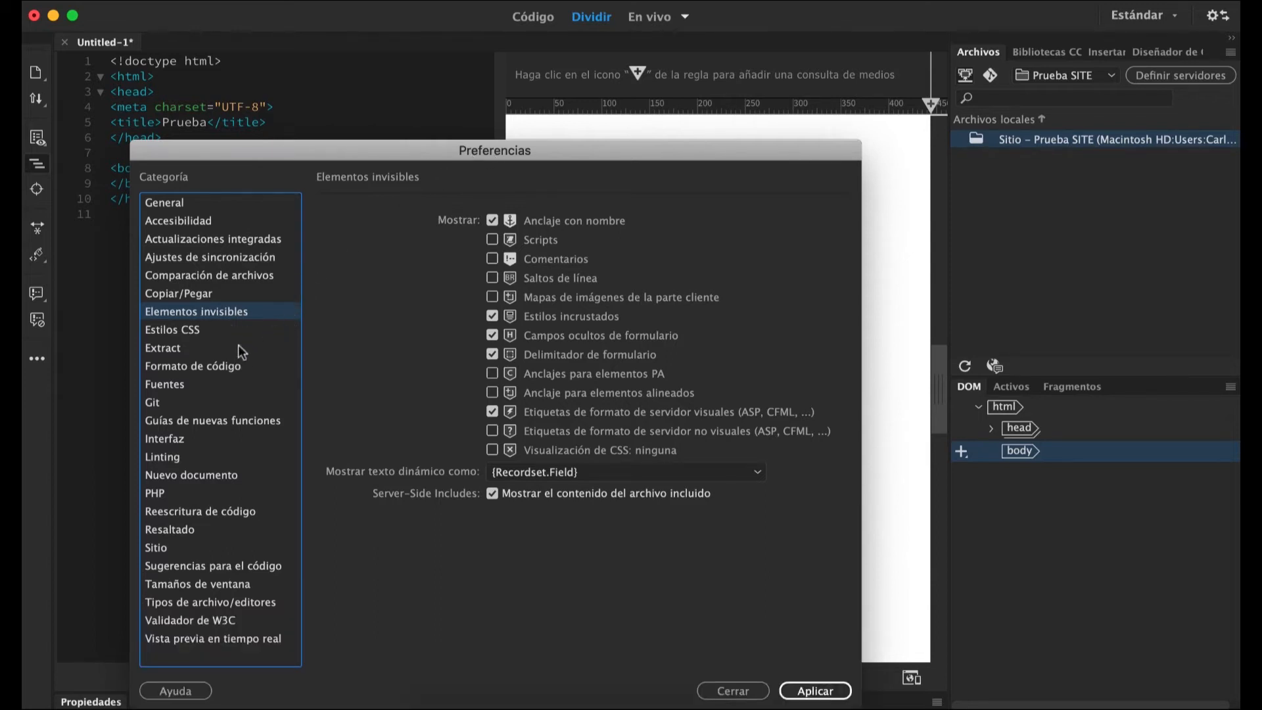
left_click(183, 332)
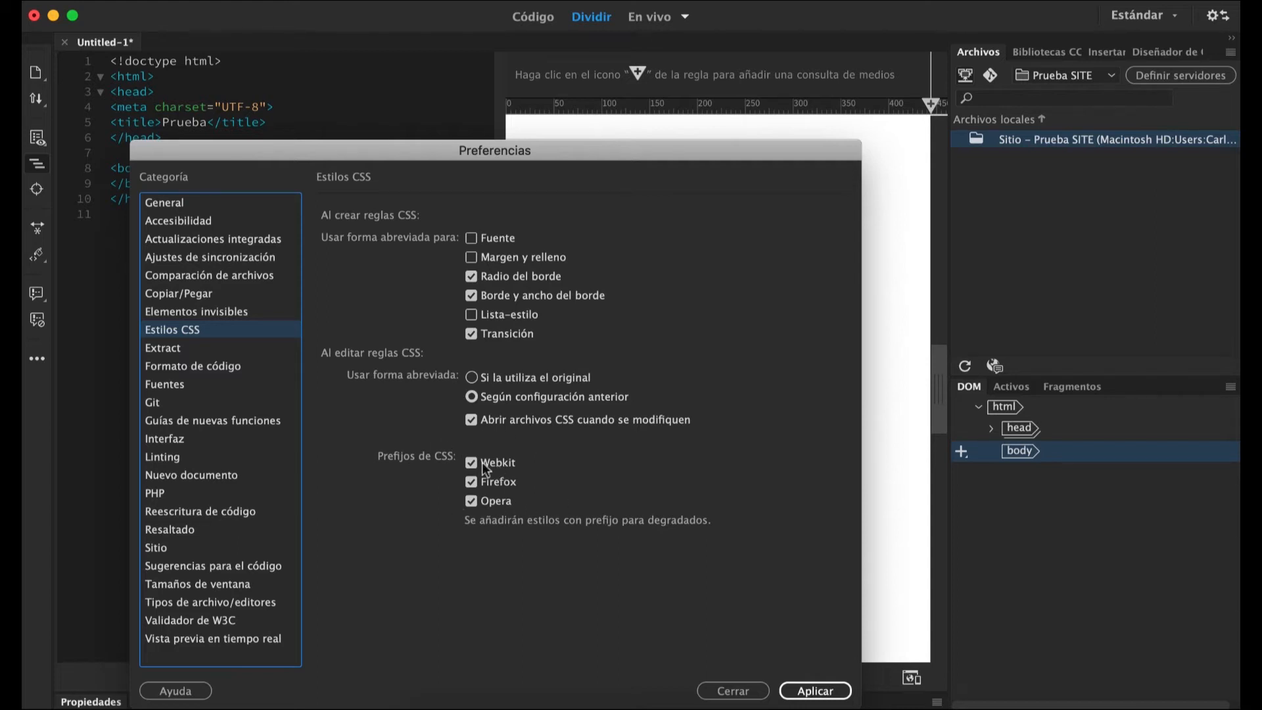
left_click(473, 462)
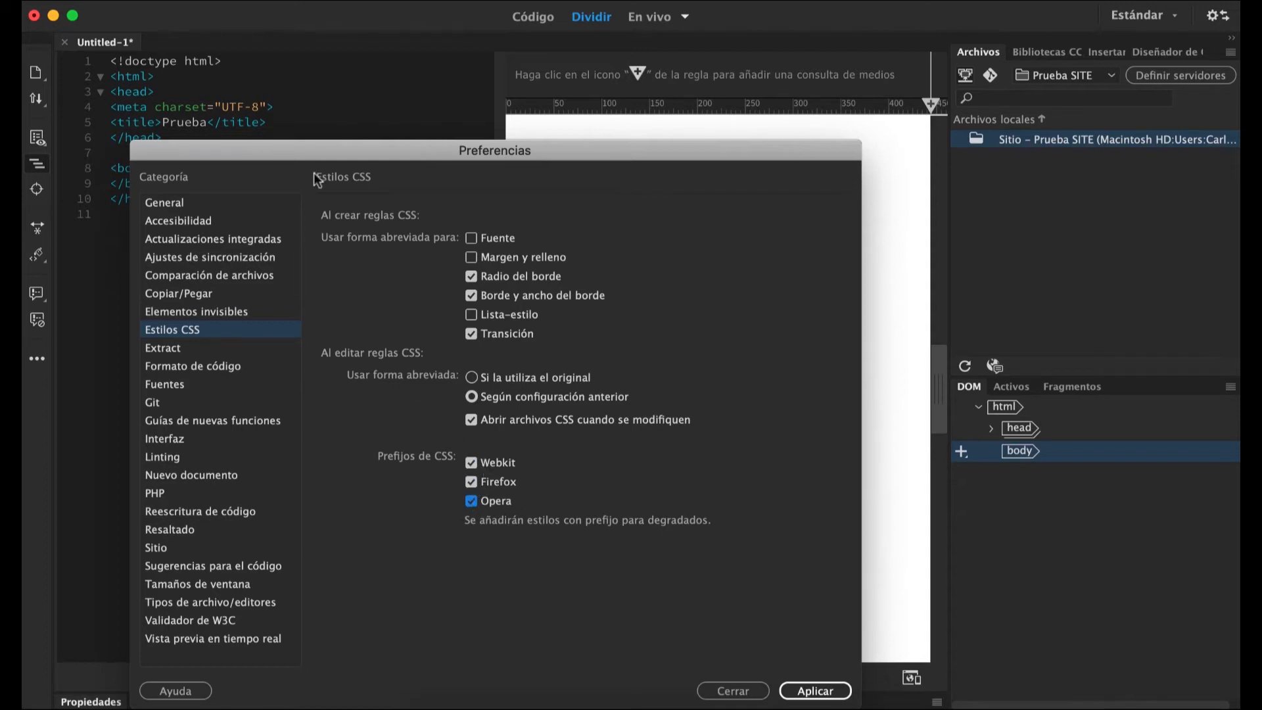
left_click_drag(359, 148, 585, 72)
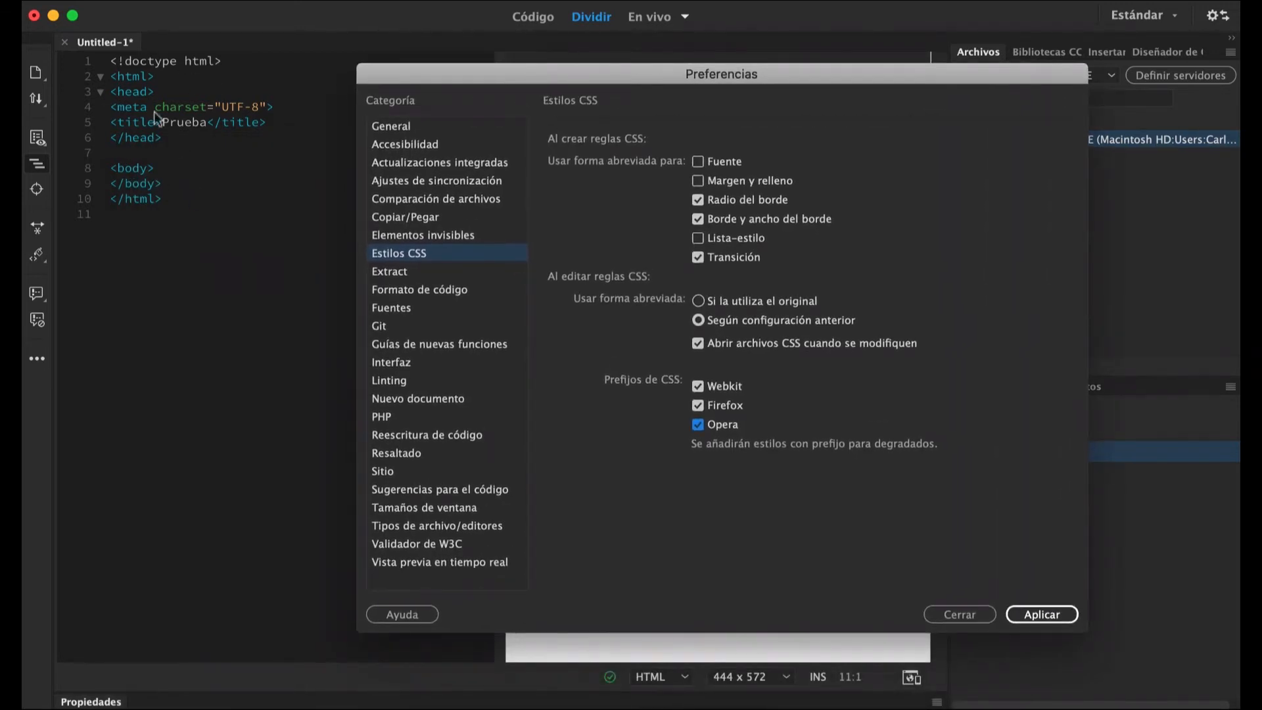
left_click_drag(619, 74, 559, 82)
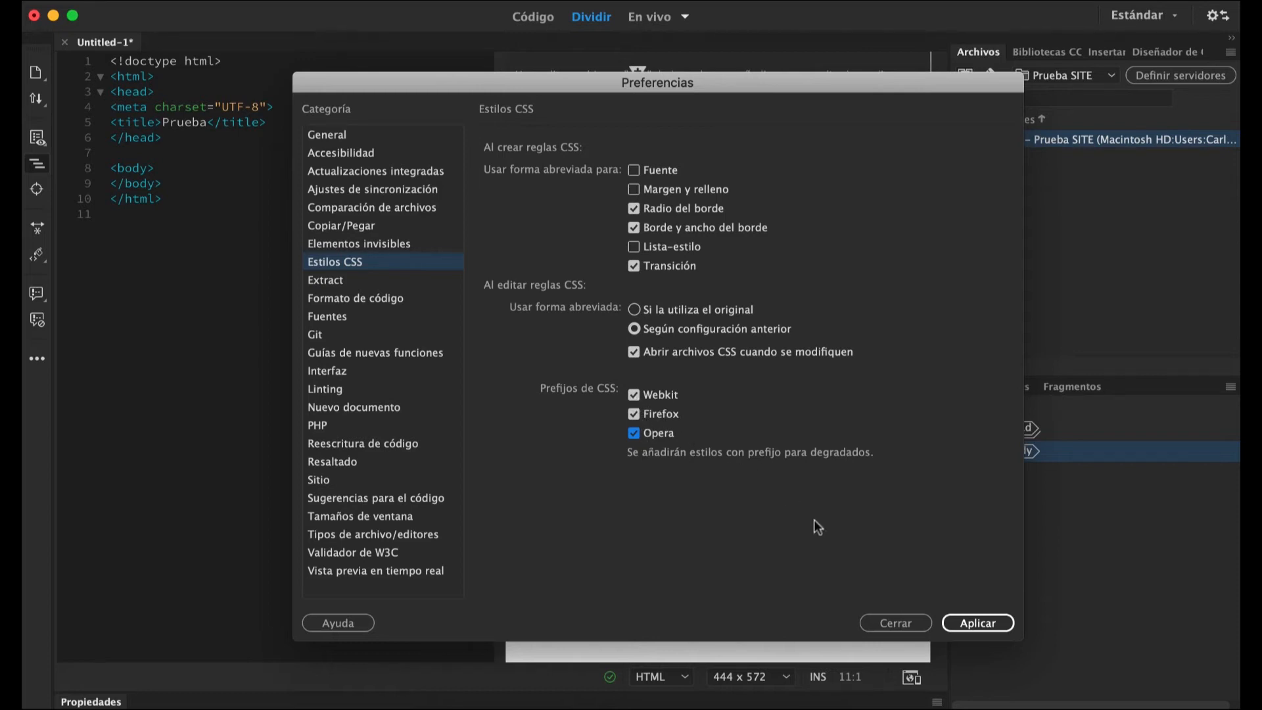
left_click(966, 622)
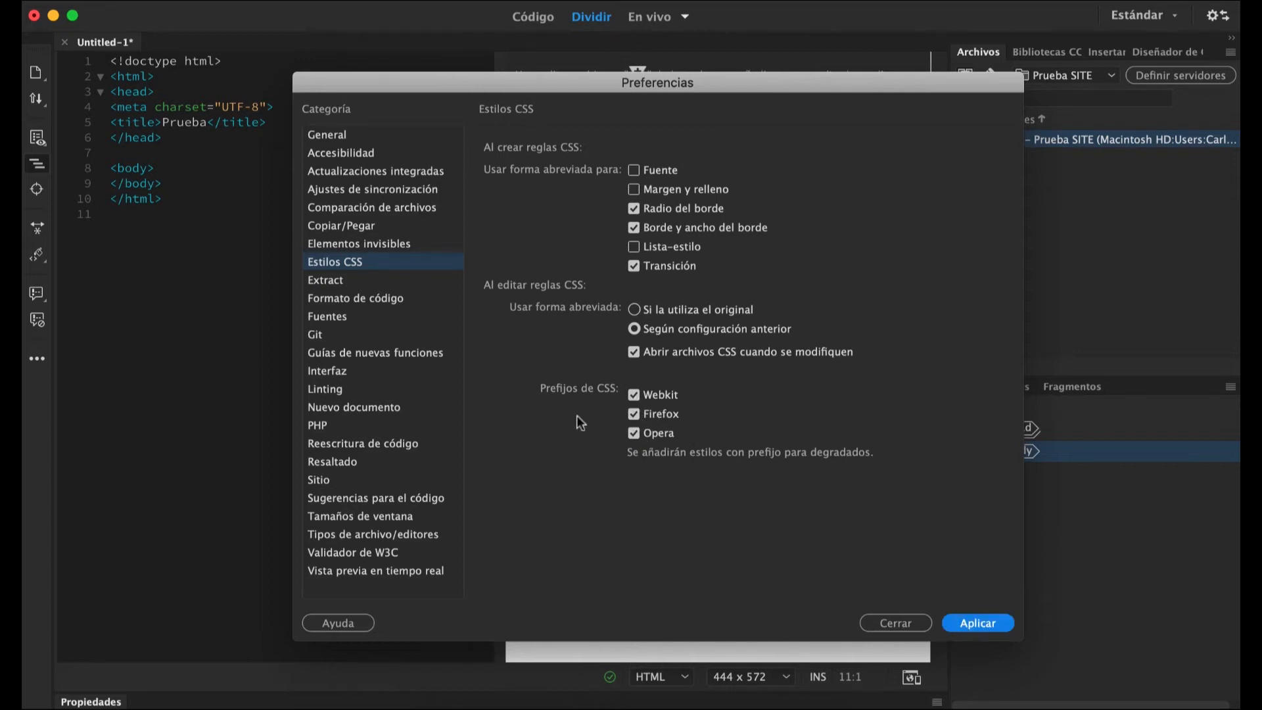
Review the Formato de código preferences, apply them and close the preferences.
left_click(357, 297)
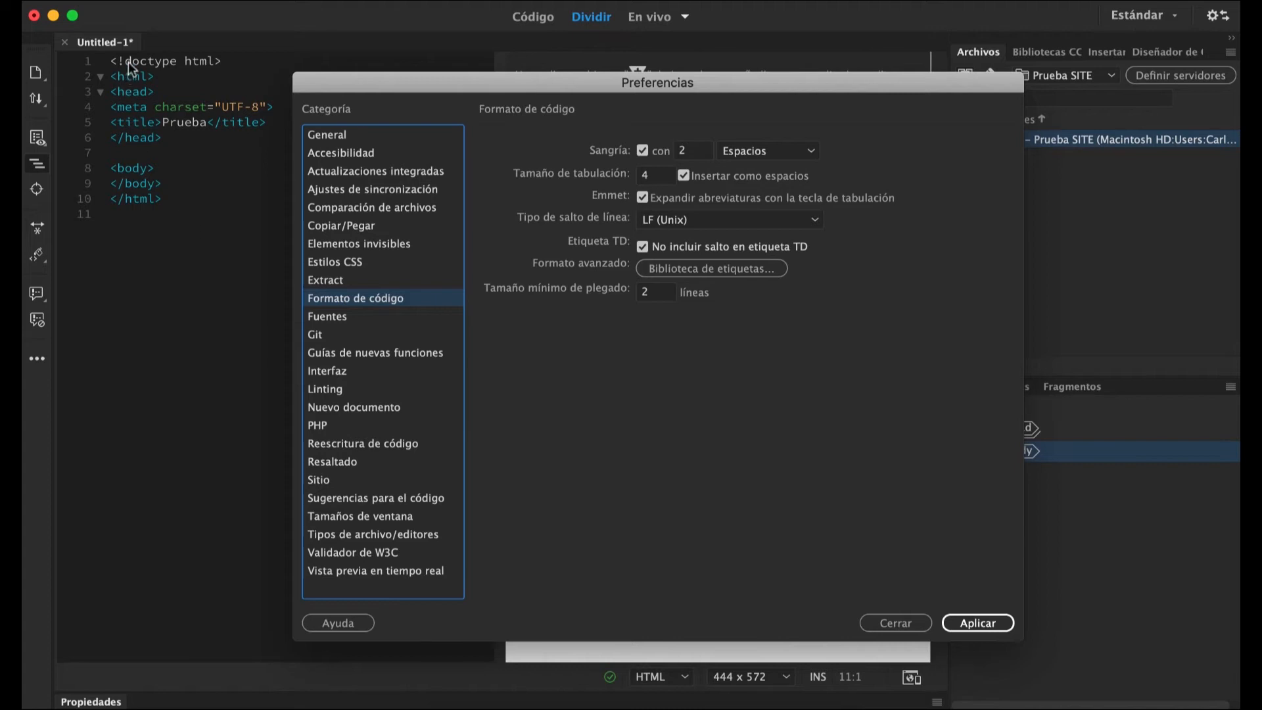
left_click(958, 627)
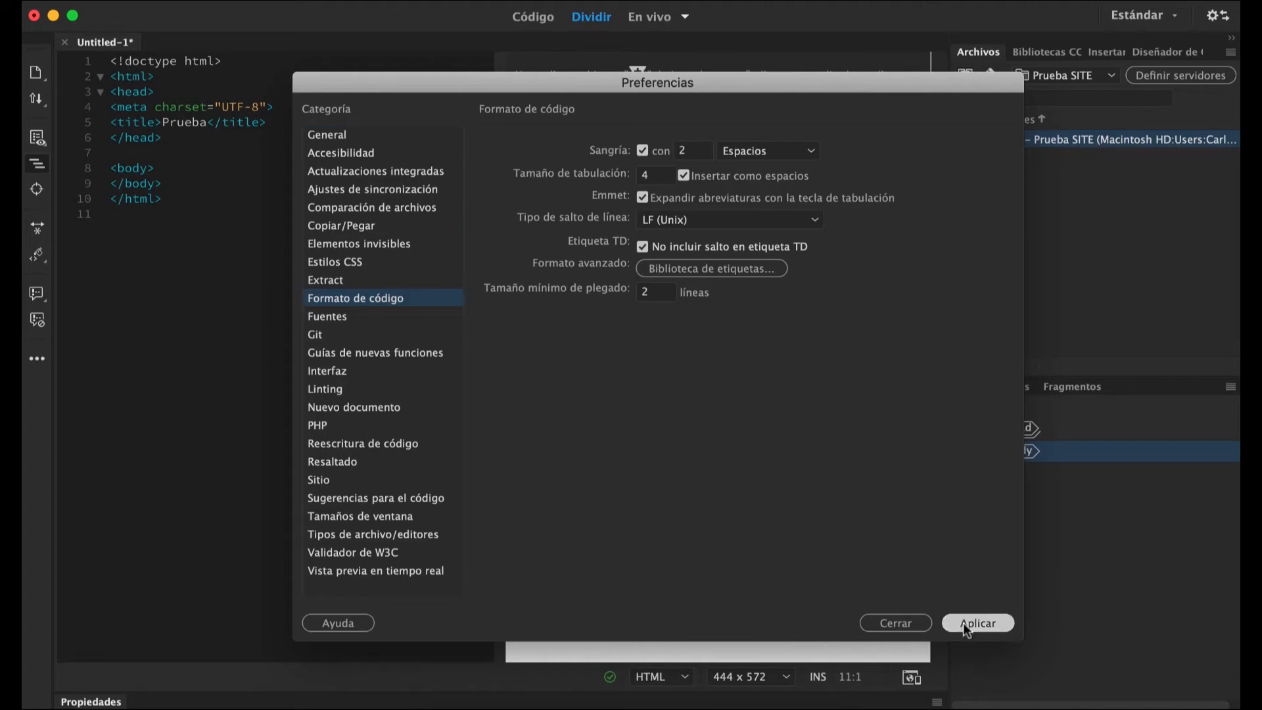
left_click(924, 625)
Delete all the code in the HTML document.
left_click_drag(97, 202, 95, 46)
key("BackSpace")
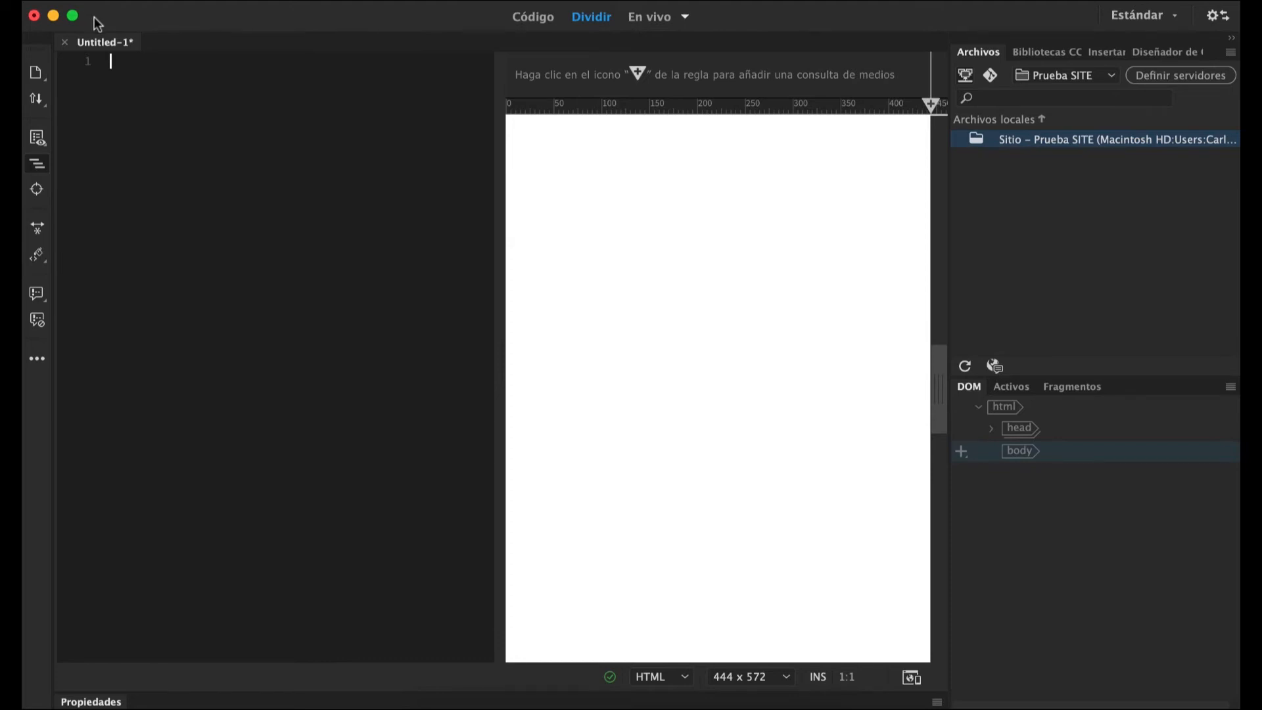
Start saving the document and choose the Site_Prueba folder, reached through Dropbox, 2021 and Ciberlenguajes, as the destination.
key("super+s")
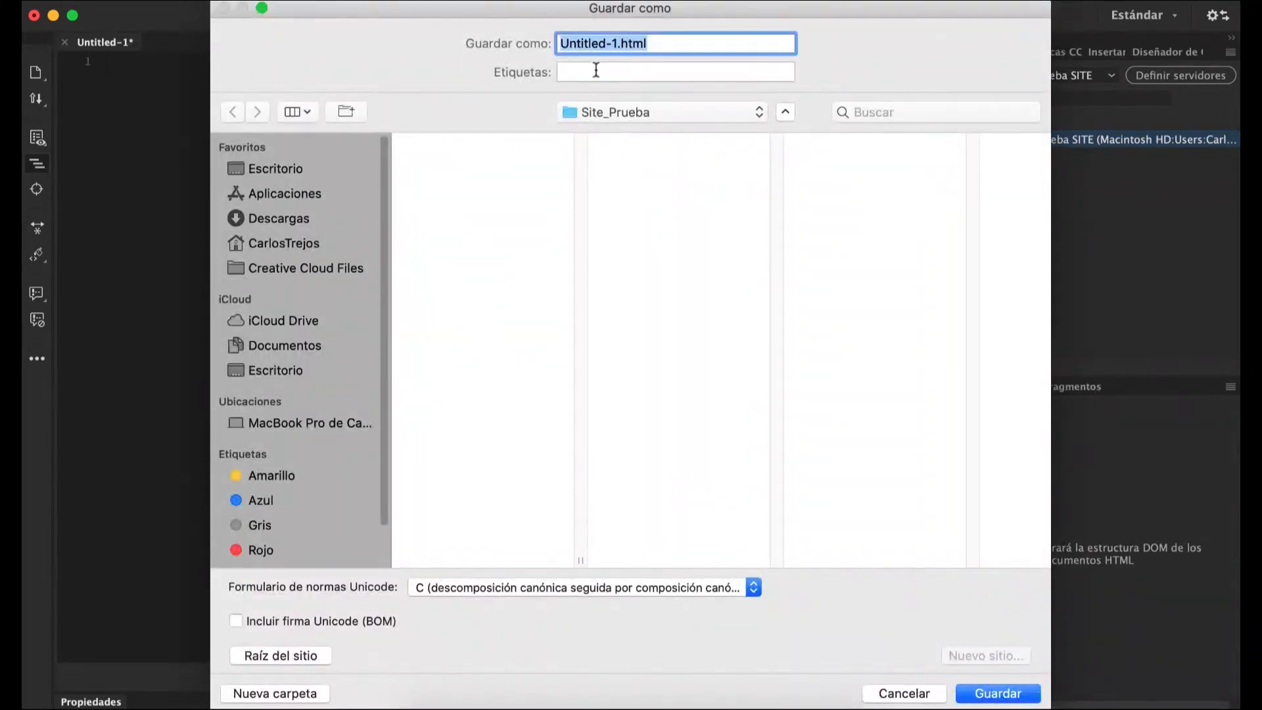
left_click(306, 244)
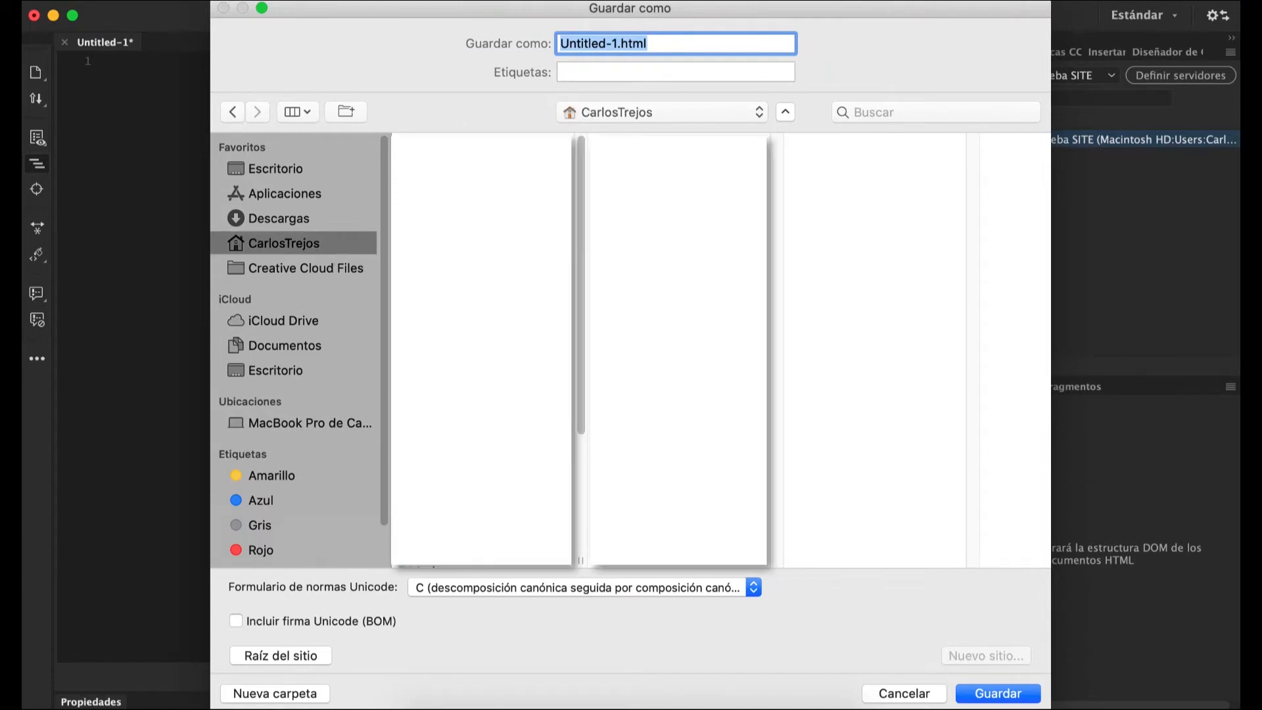
left_click(481, 538)
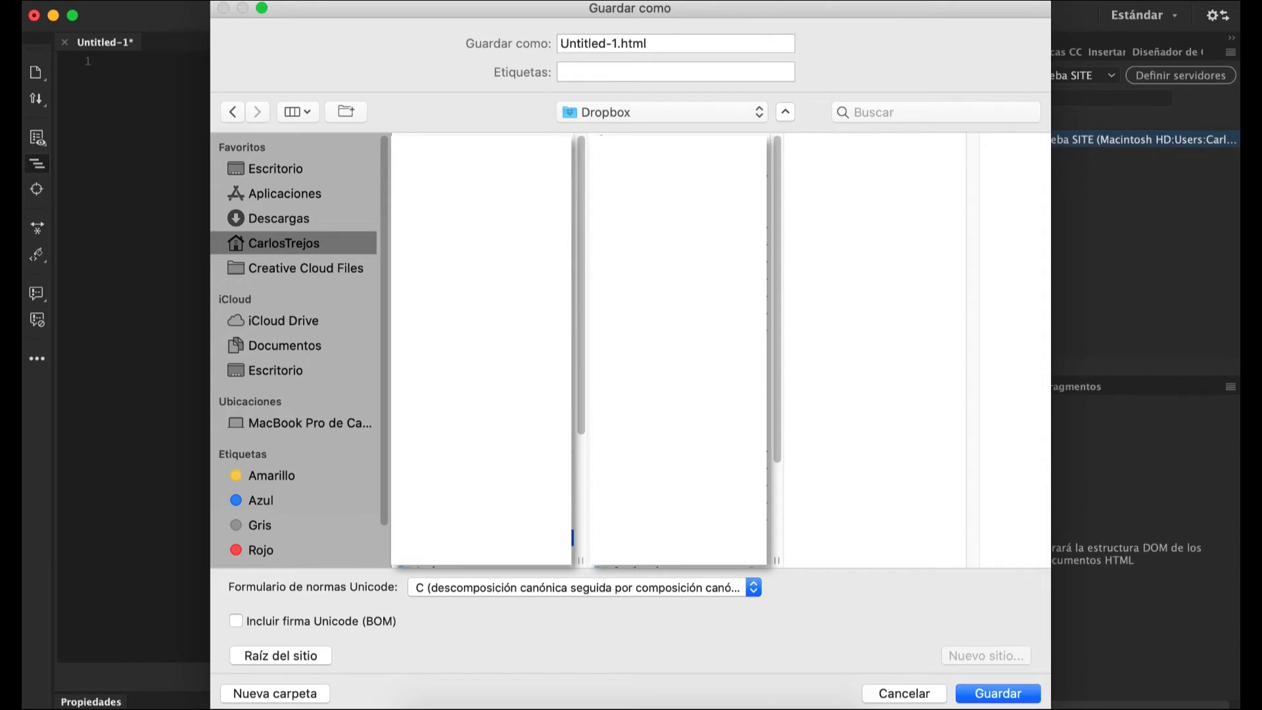
left_click(664, 279)
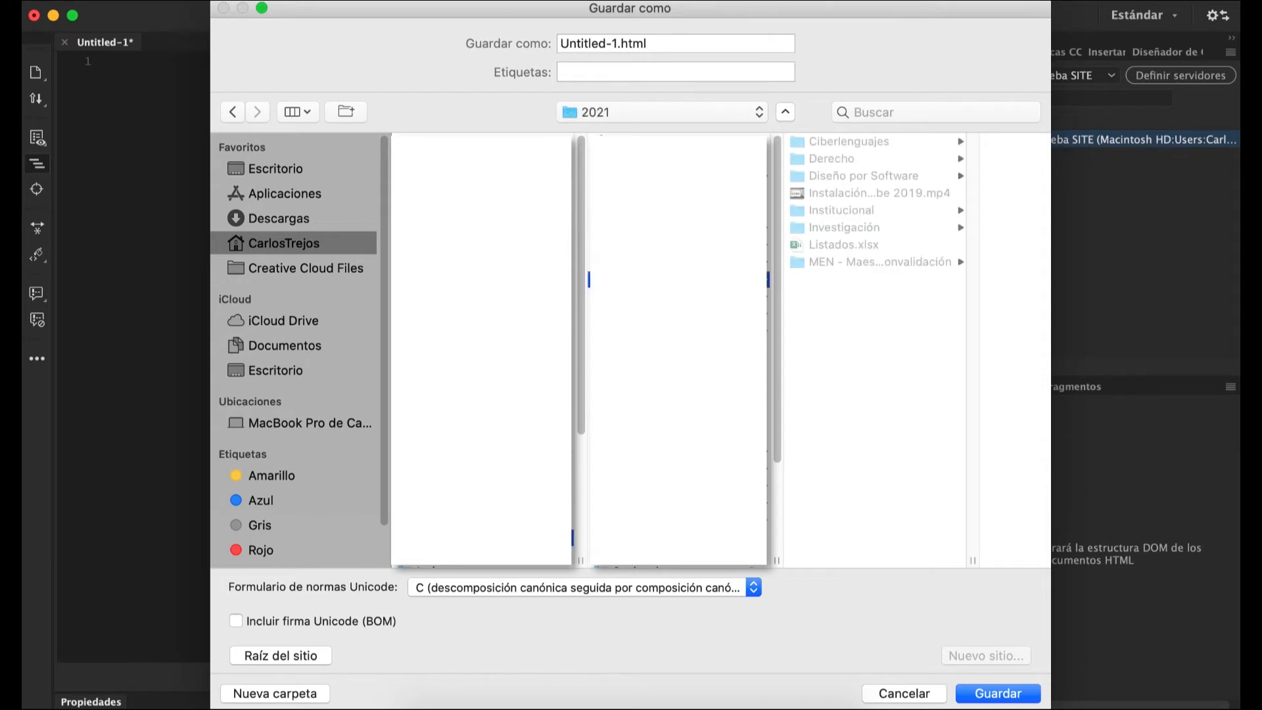
left_click(832, 144)
left_click(915, 162)
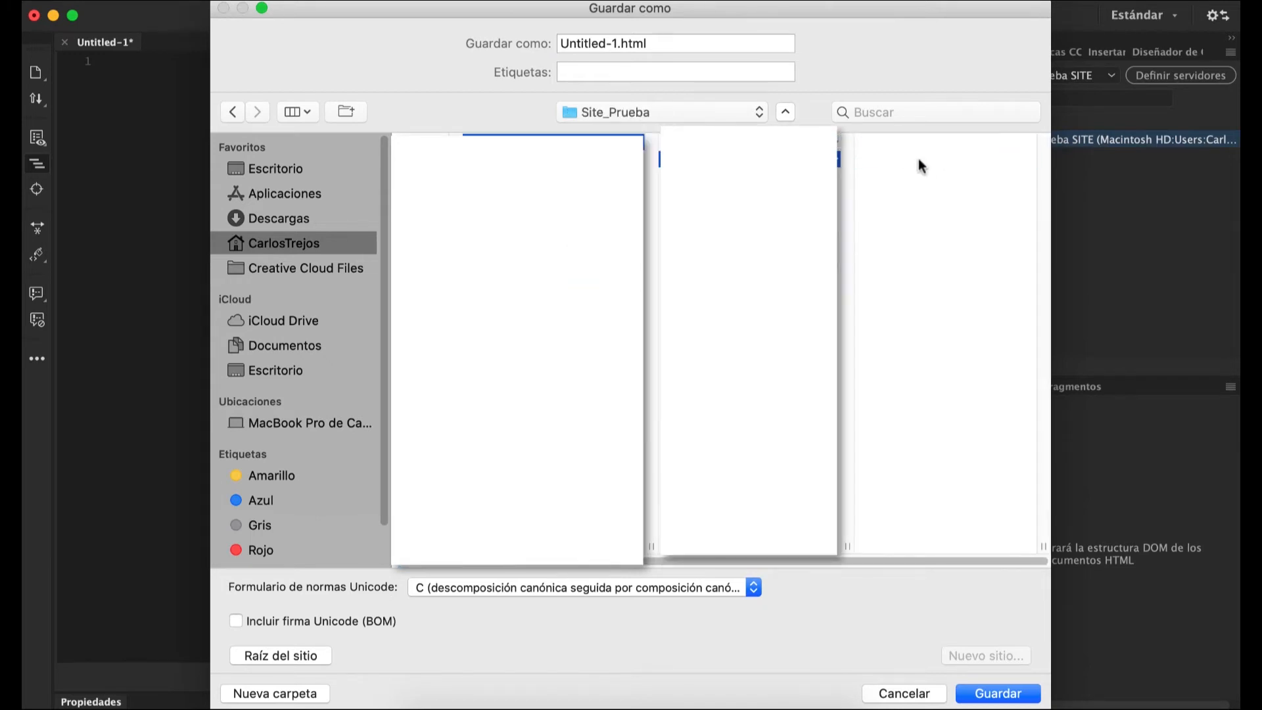
Name the file Prueba01.html, save it and dismiss the Git compatibility notice.
left_click(617, 43)
type("Prueba01")
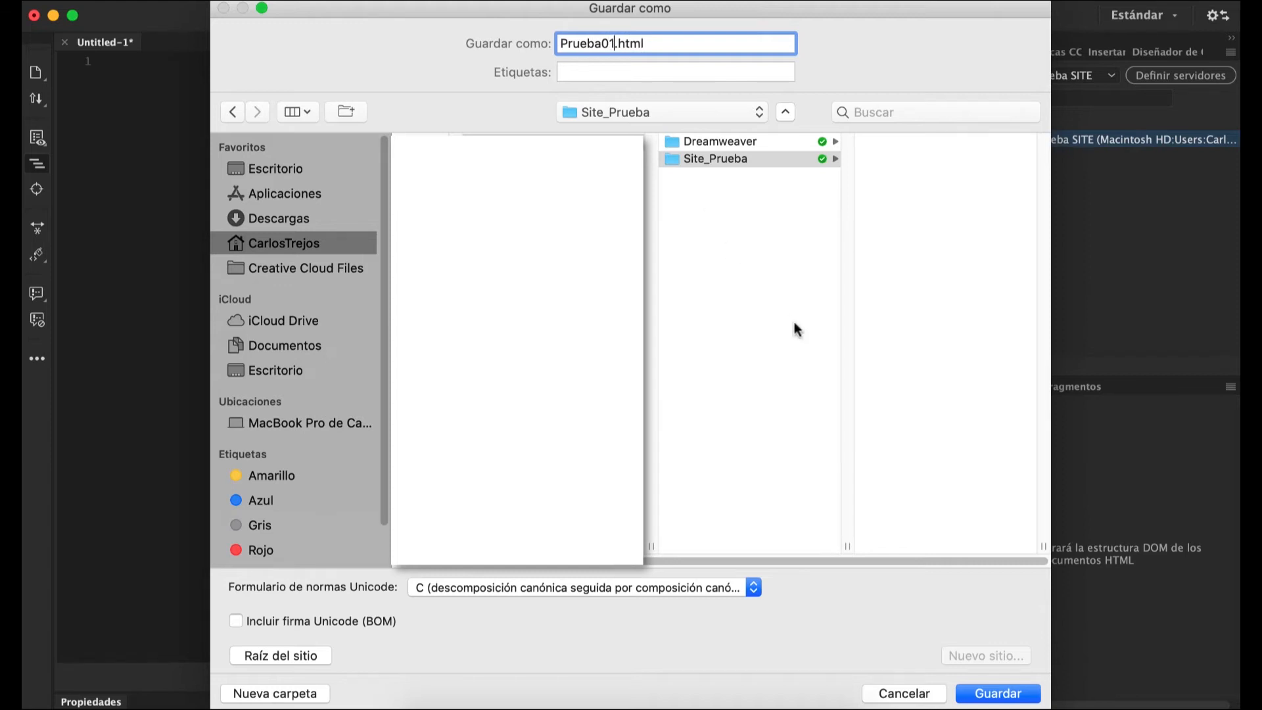
left_click(1012, 700)
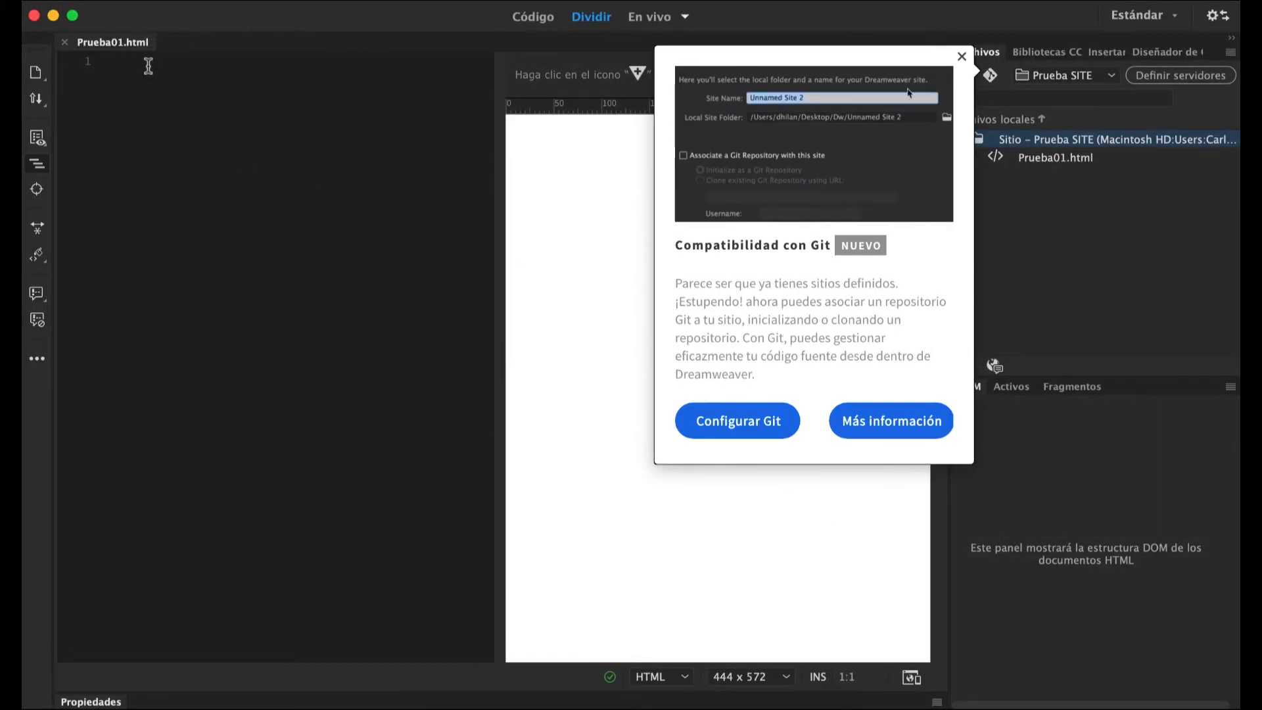
left_click(962, 56)
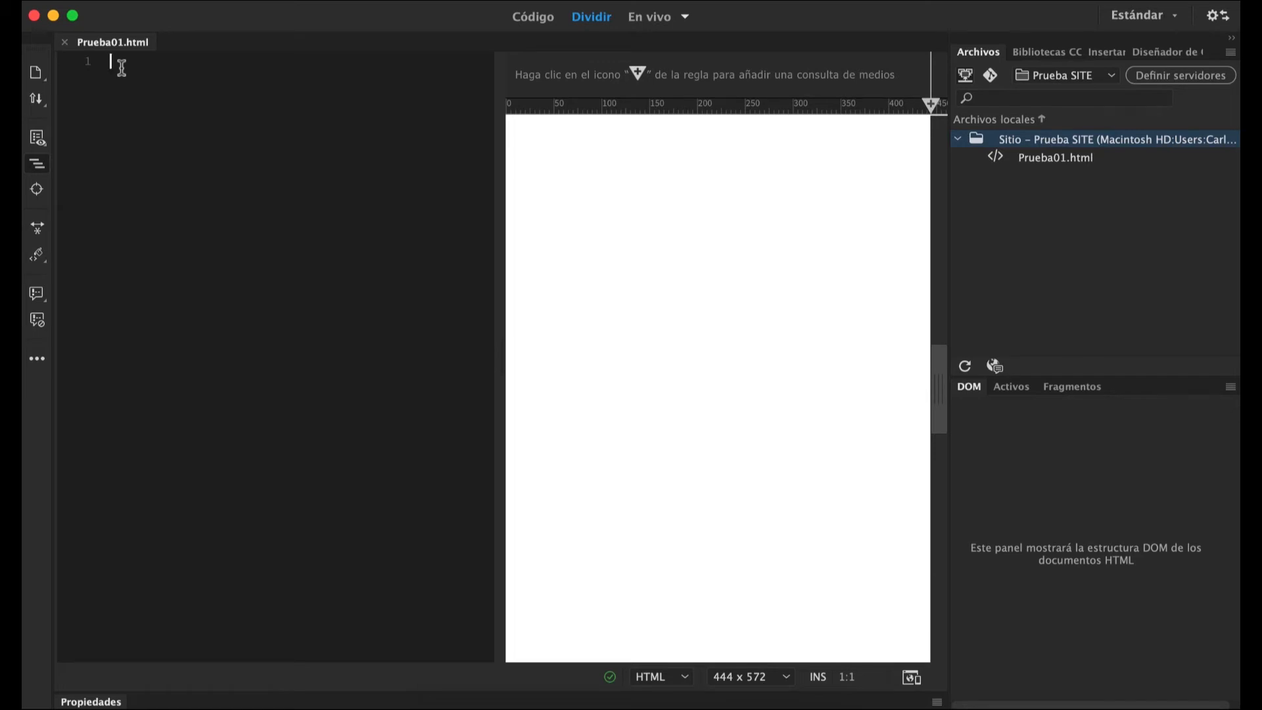
Write the opening and closing html tags on separate lines with an empty line between them.
type(">")
key("BackSpace")
type("<ht")
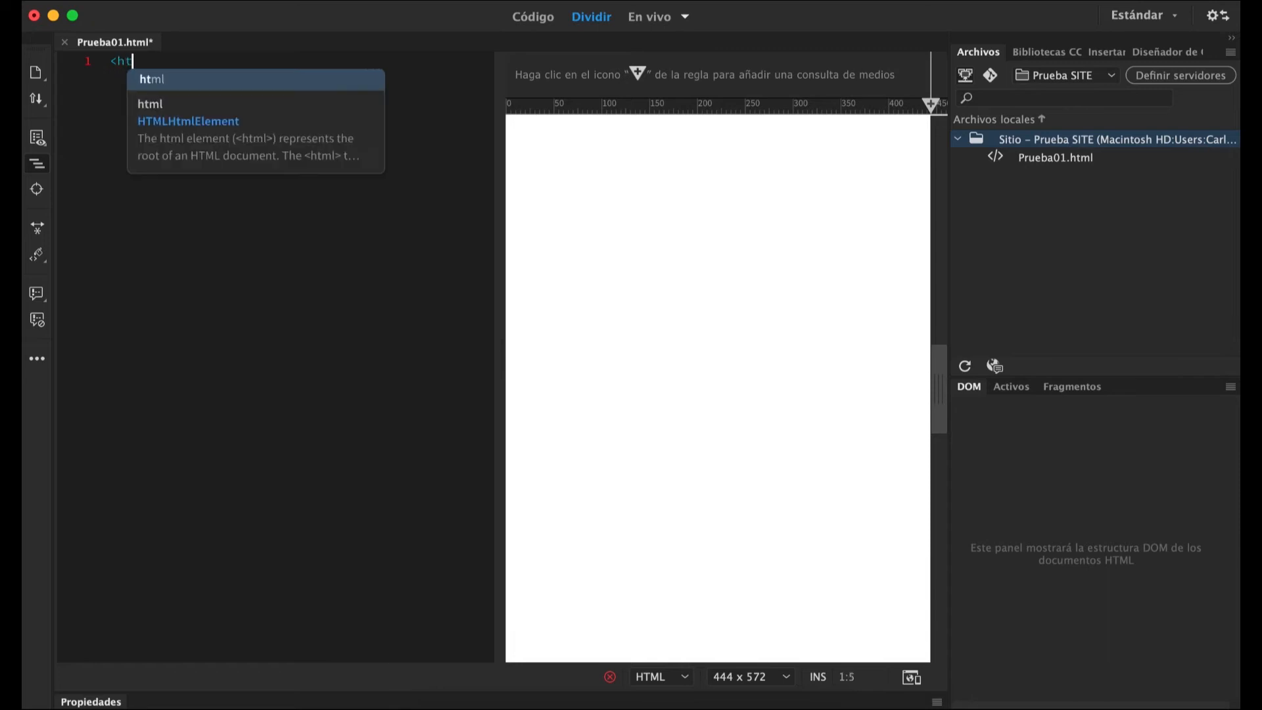
type("ml")
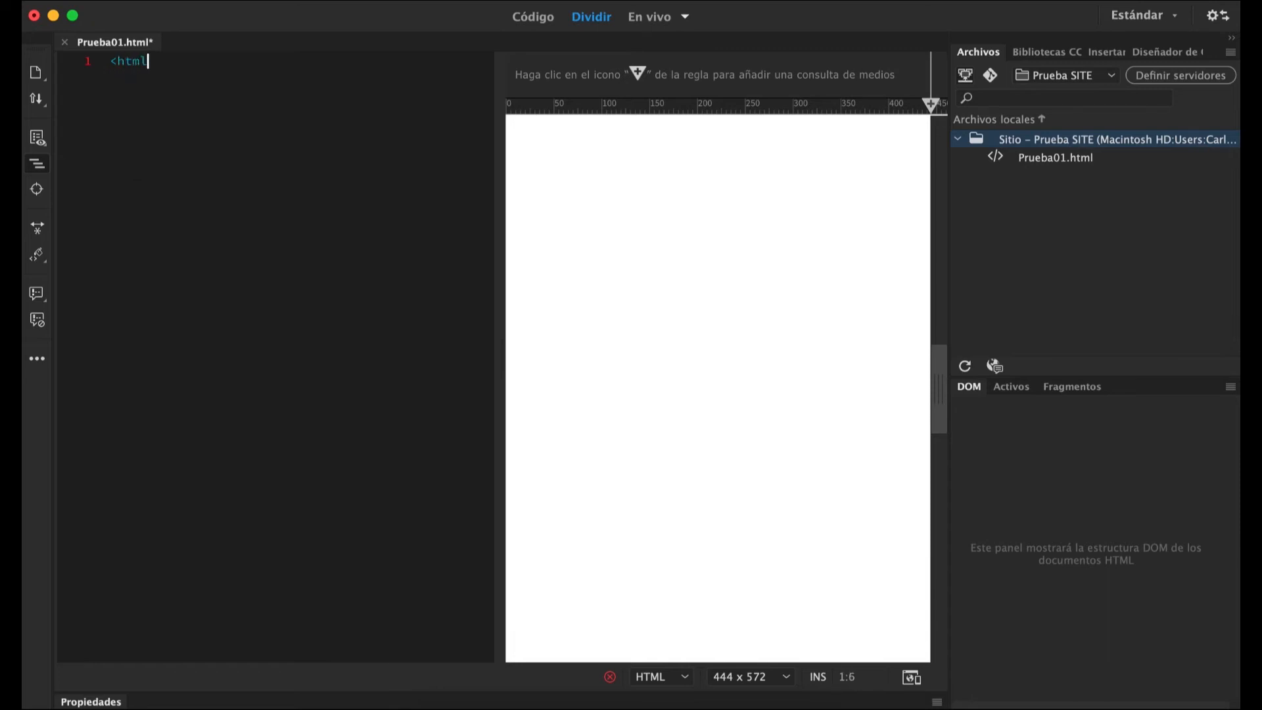
type("></html>")
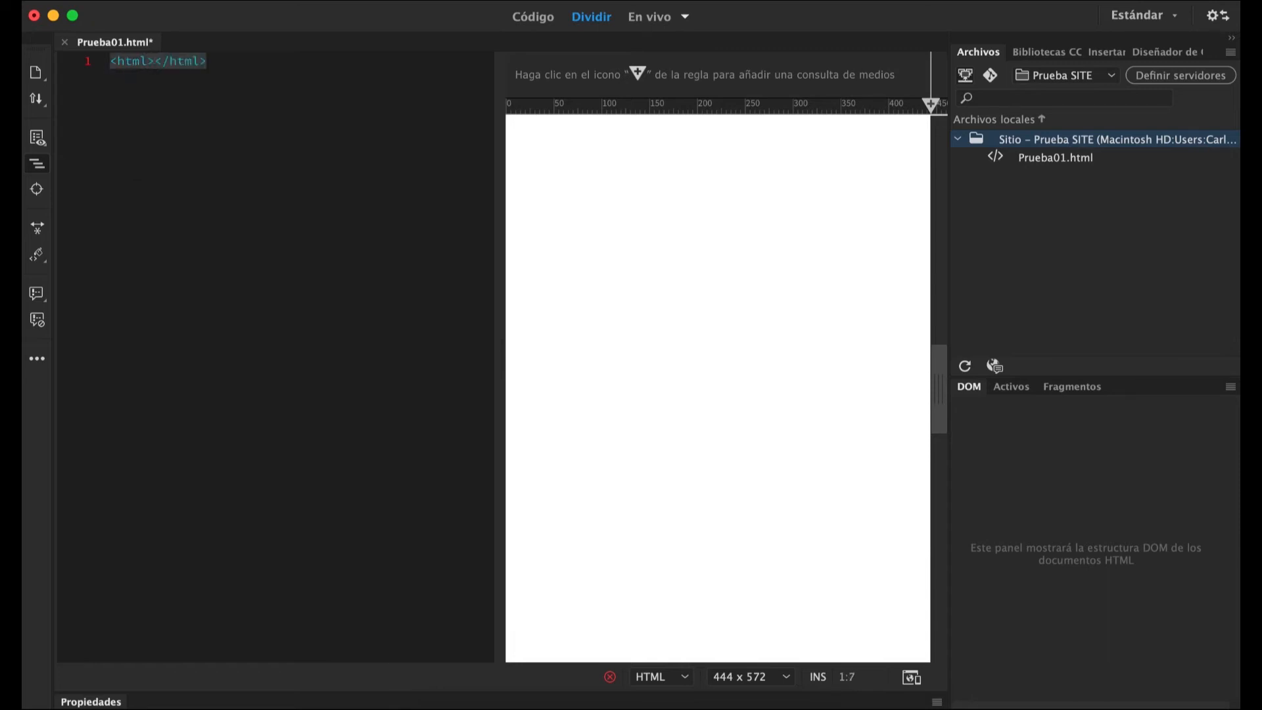
key("Return")
key("Return")
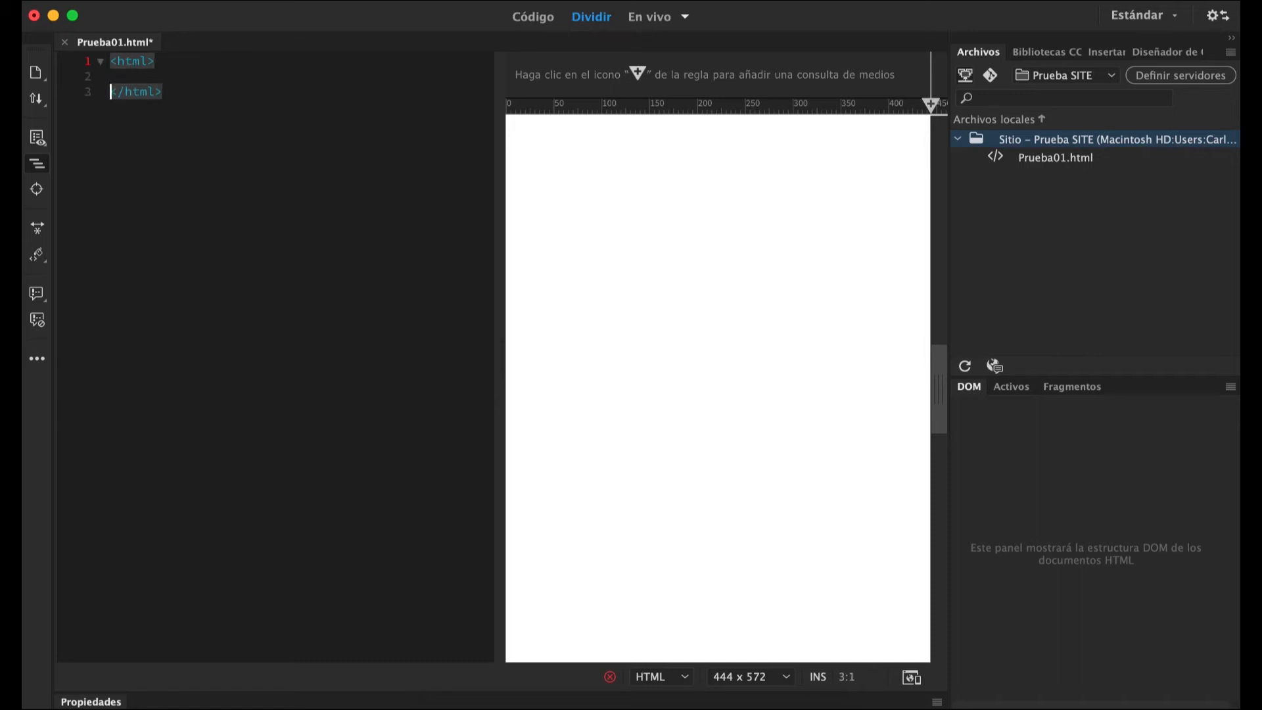
key("Up")
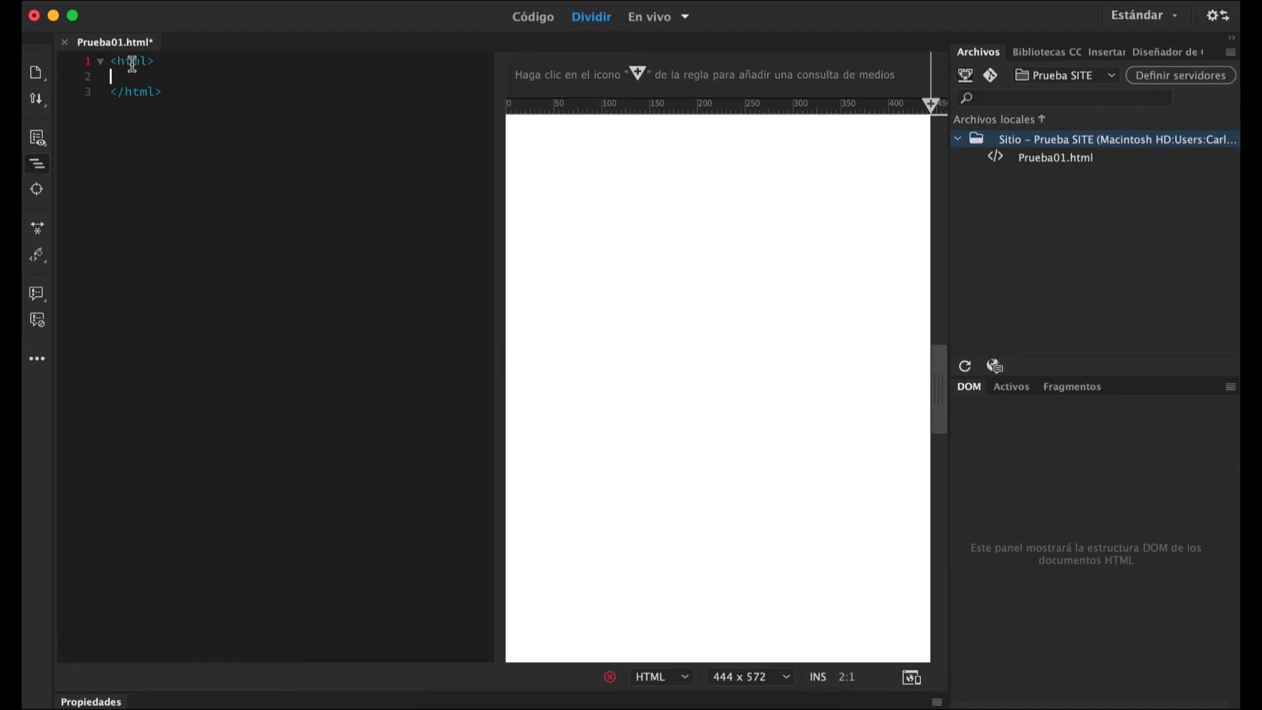
Add an opening and closing head tag on one line inside the html element.
left_click(116, 92)
left_click(132, 75)
type("<>")
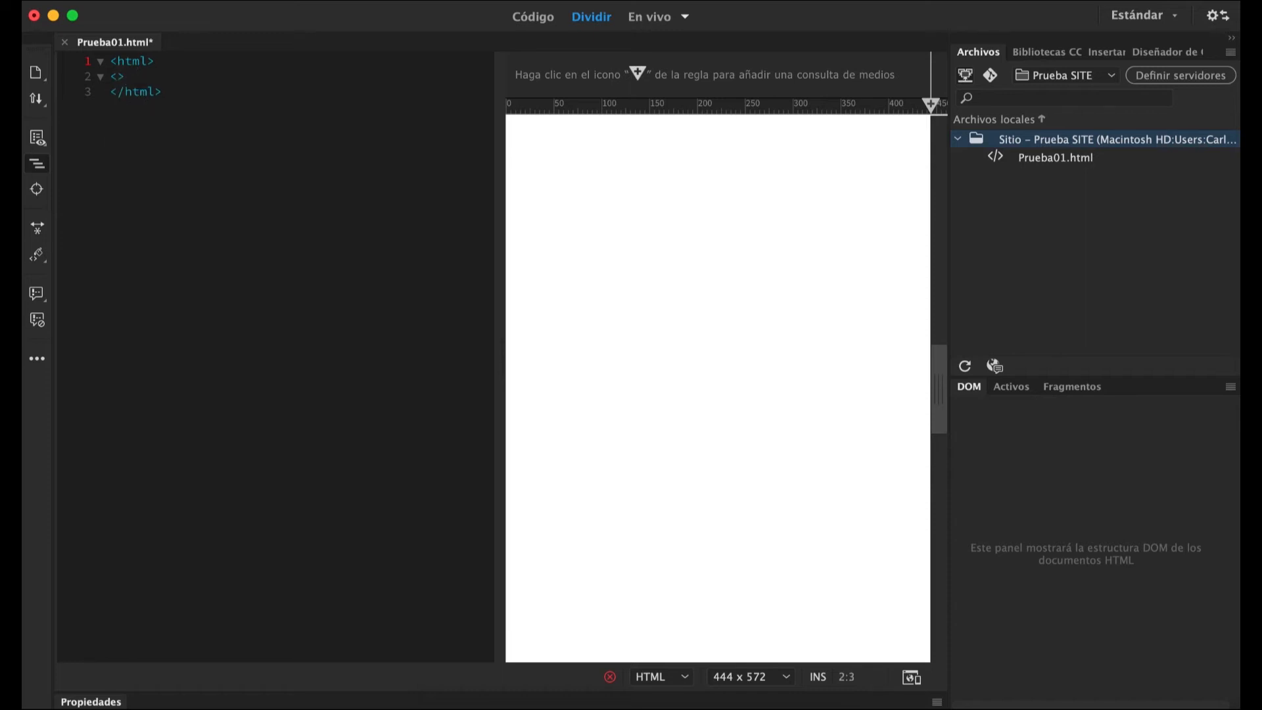
key("Left")
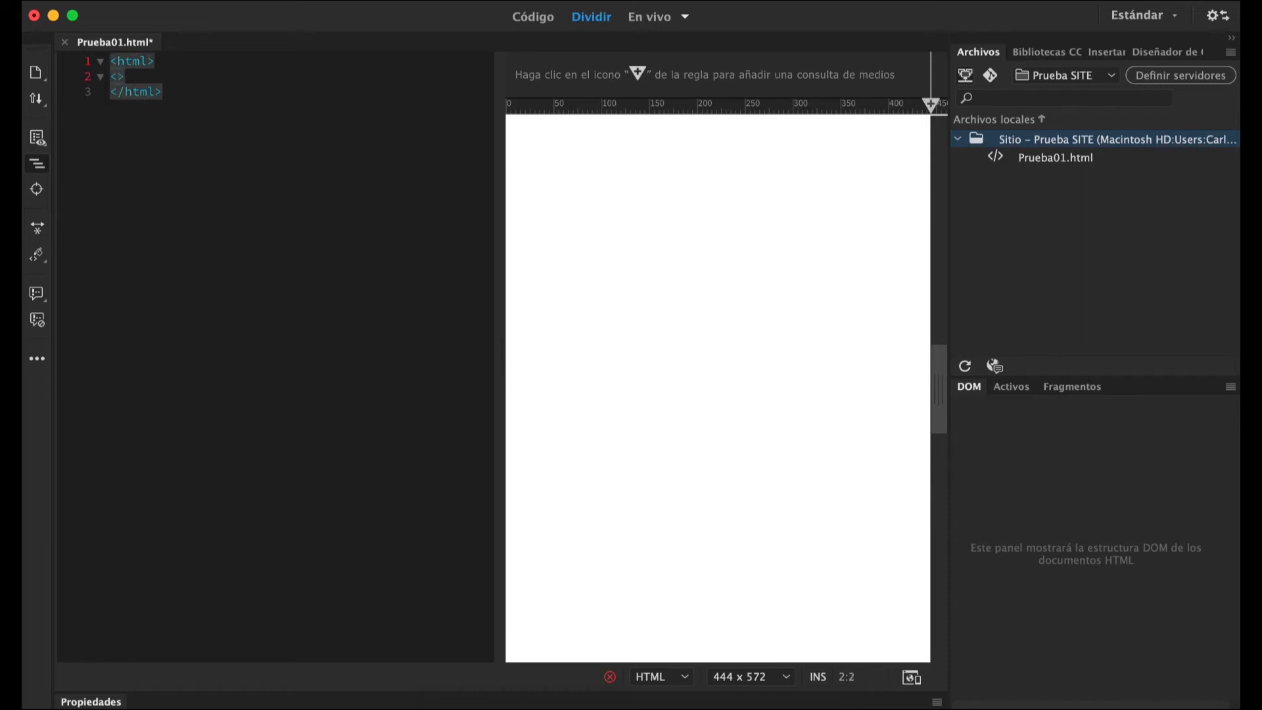
type("head")
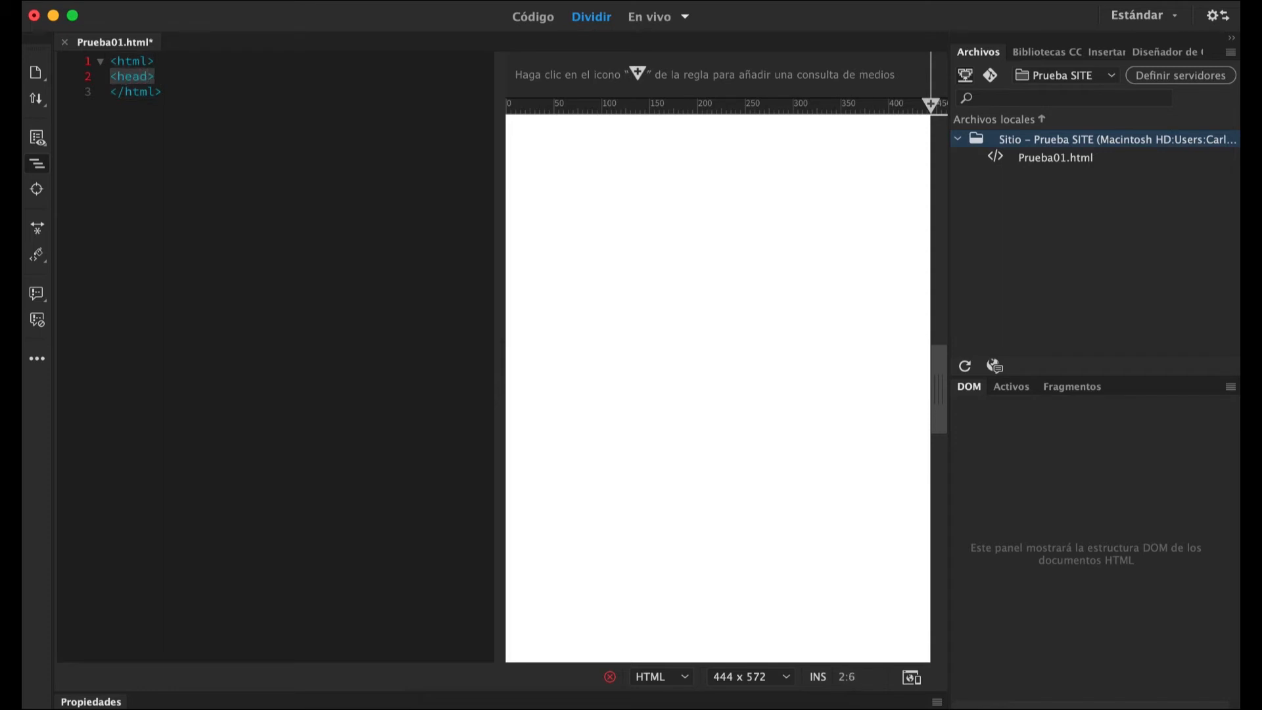
key("Right")
key("Return")
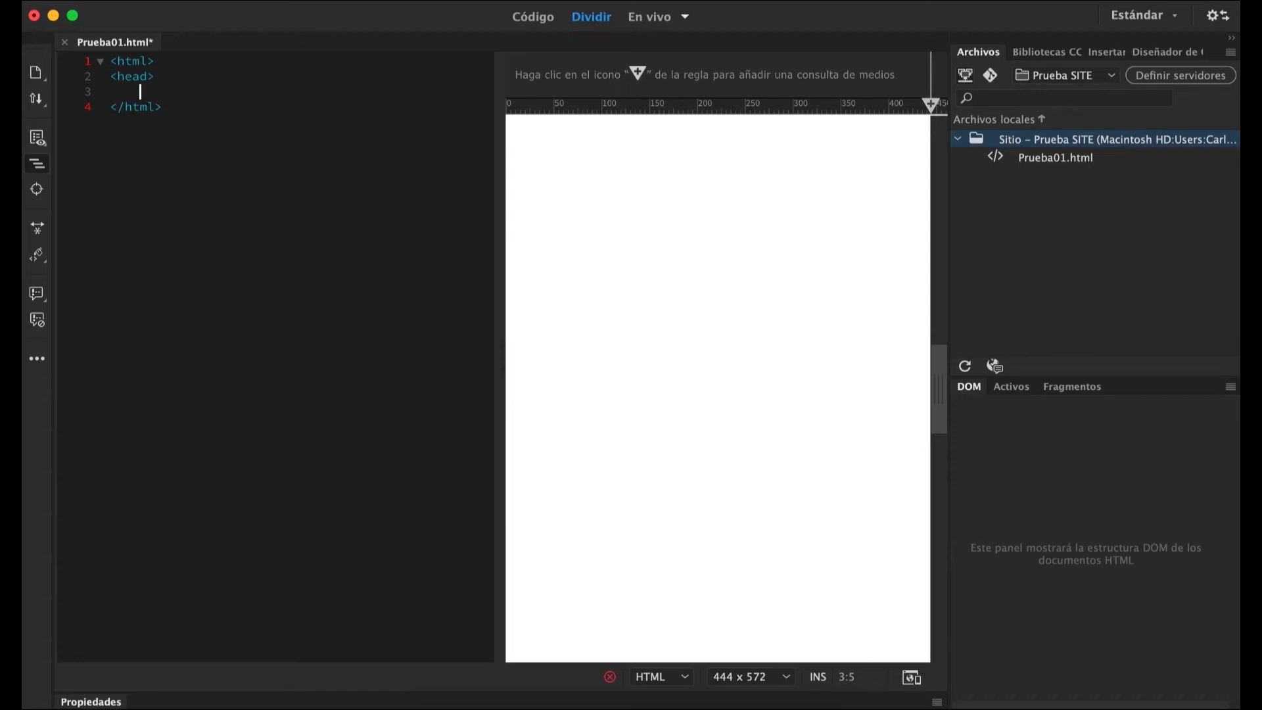
key("Left")
key("Left")
type("<head></head")
key("Right")
Add an indented body element below the head, with an empty line between its opening and closing tags.
key("Down")
type("z")
key("BackSpace")
type("<")
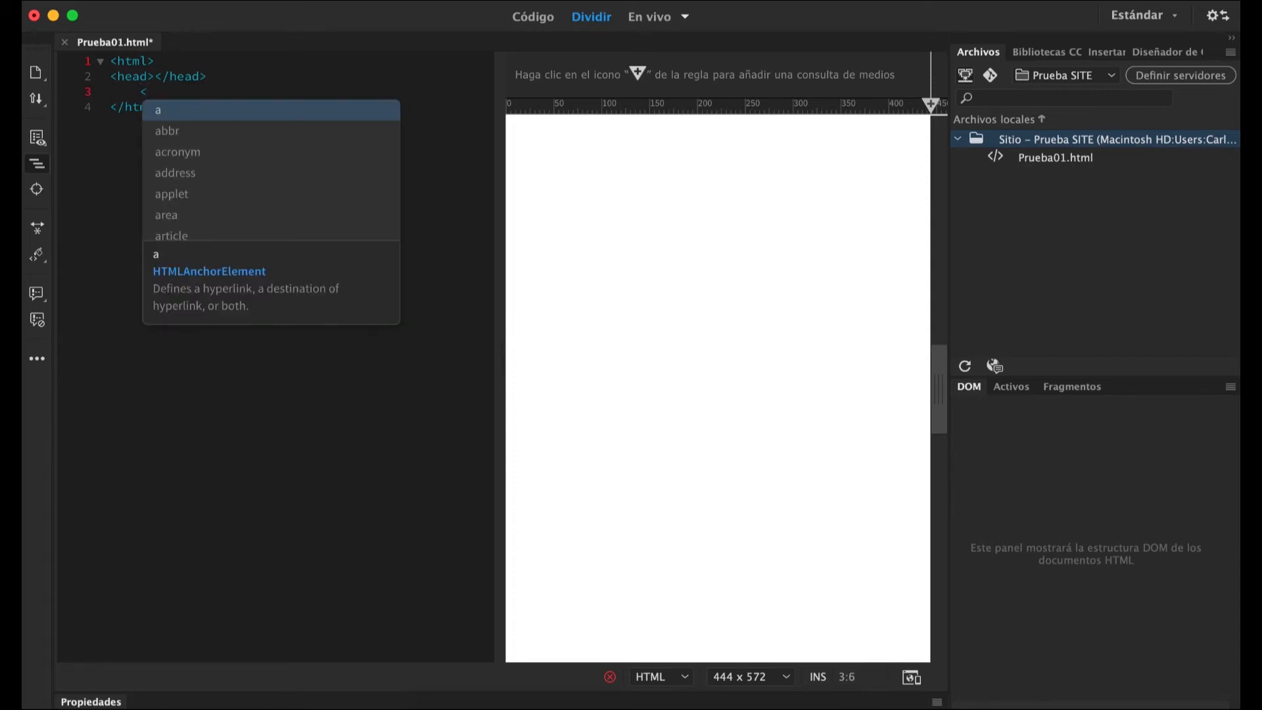
type("bodyZ")
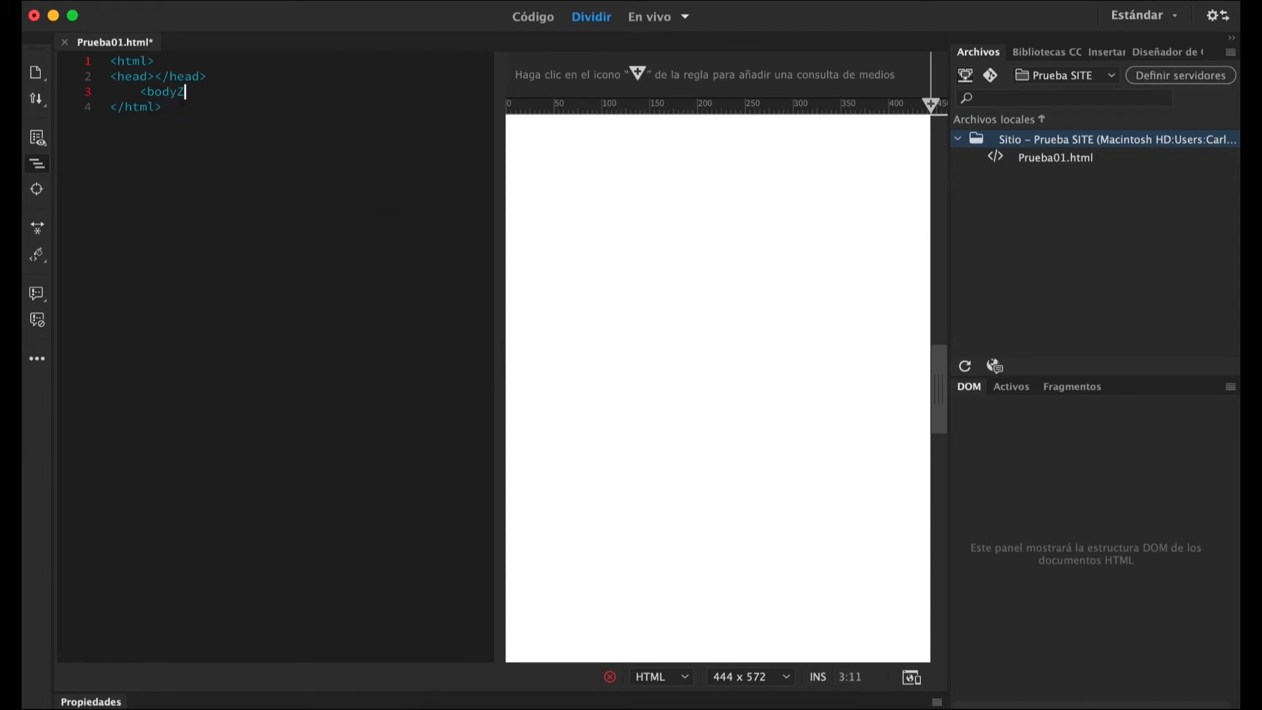
key("BackSpace")
type("> </body>")
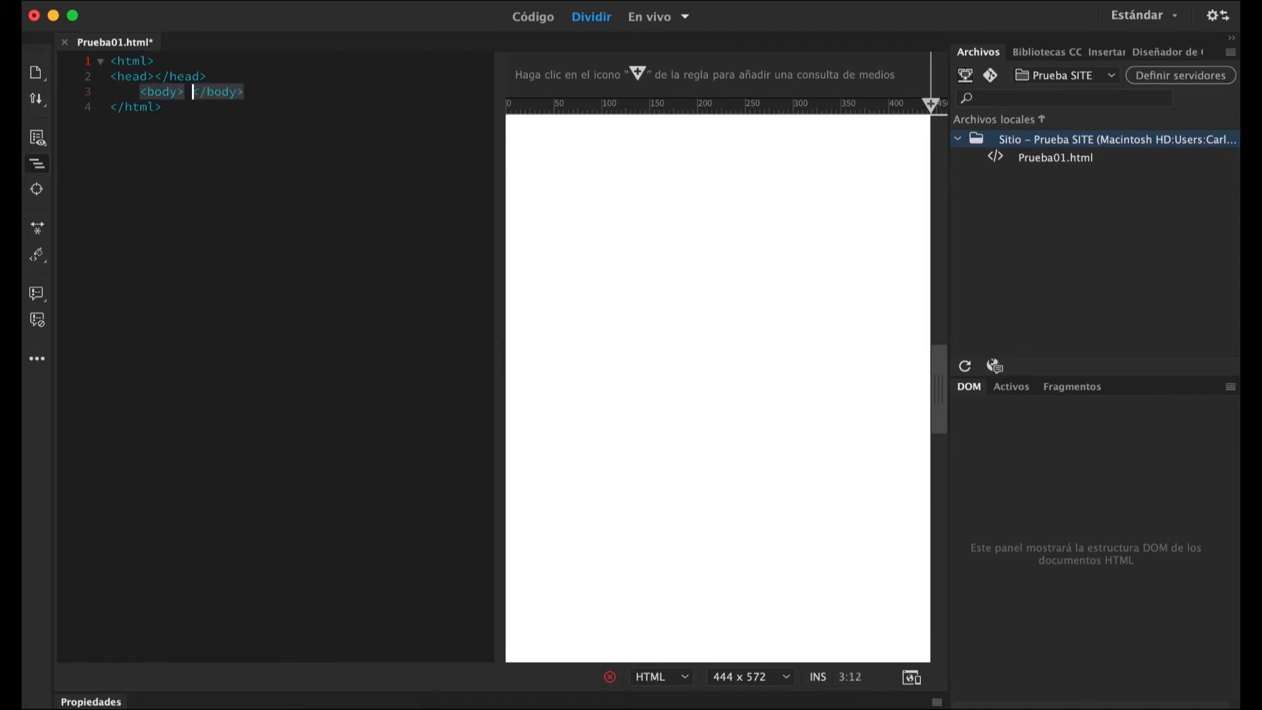
key("Return")
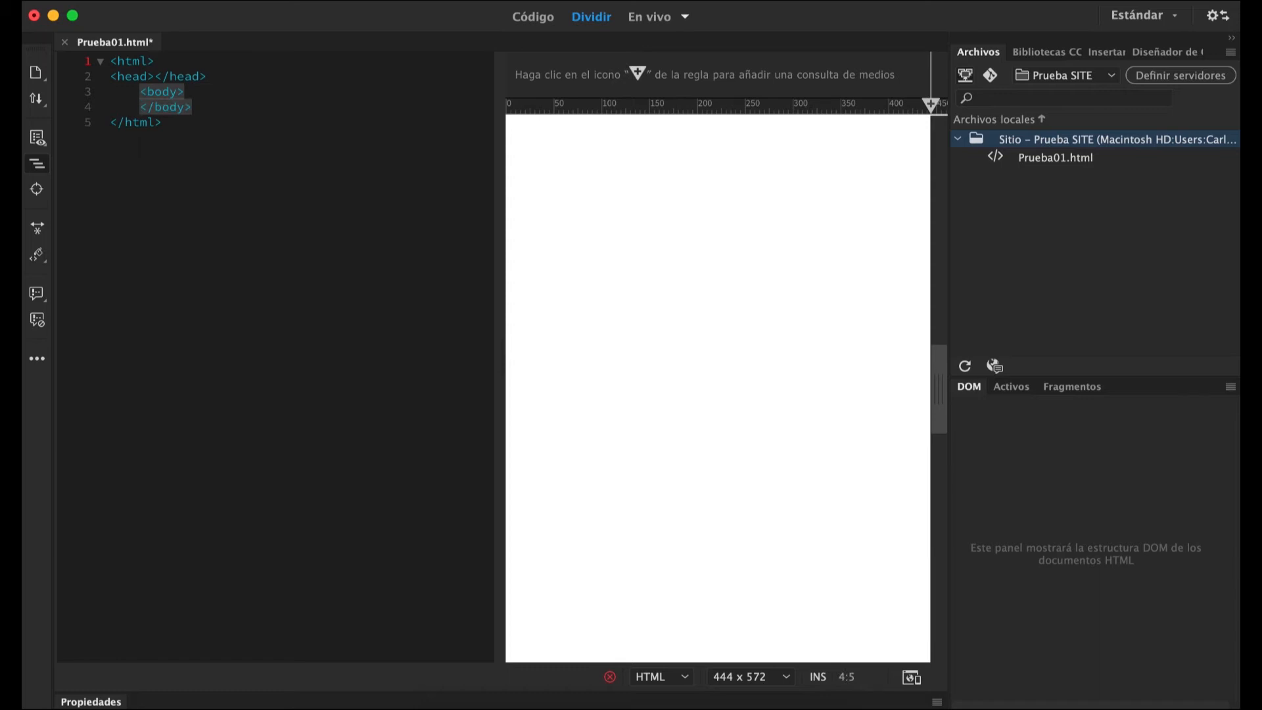
key("Return")
key("Up")
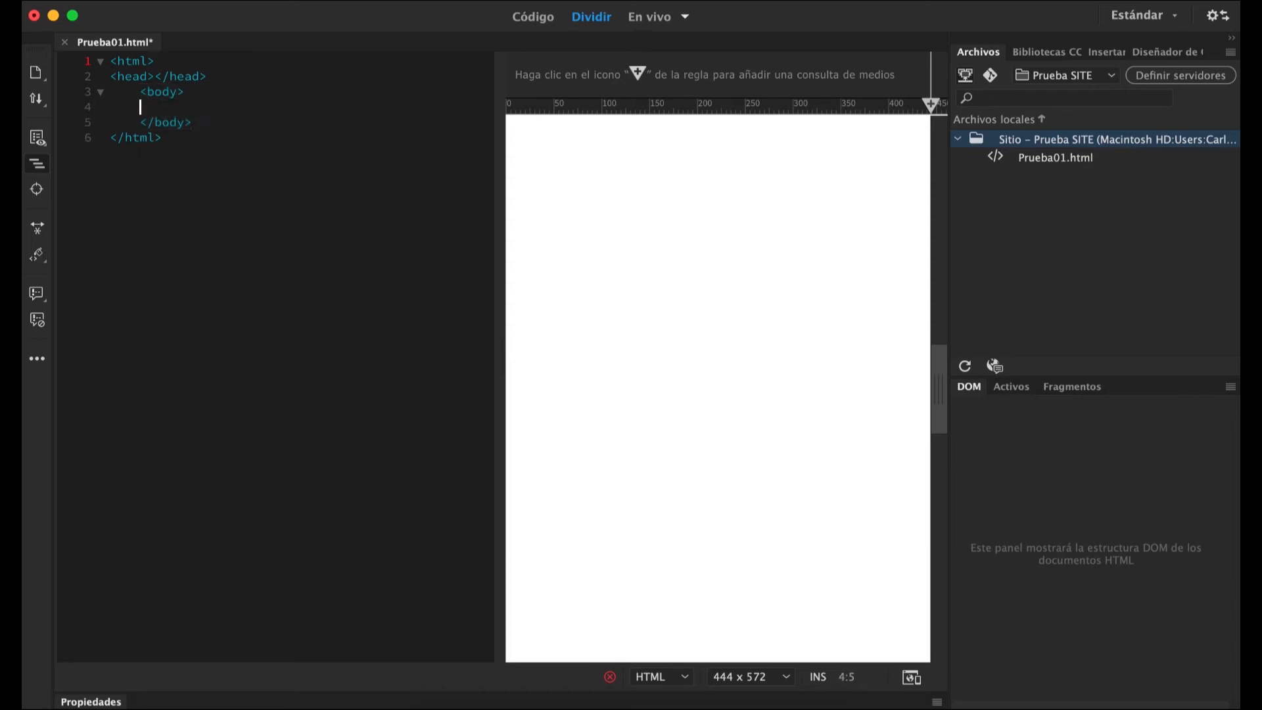
Add a p element reading "Este es un ejemplo de prueba" inside the body and an empty line after the closing html tag.
type("<")
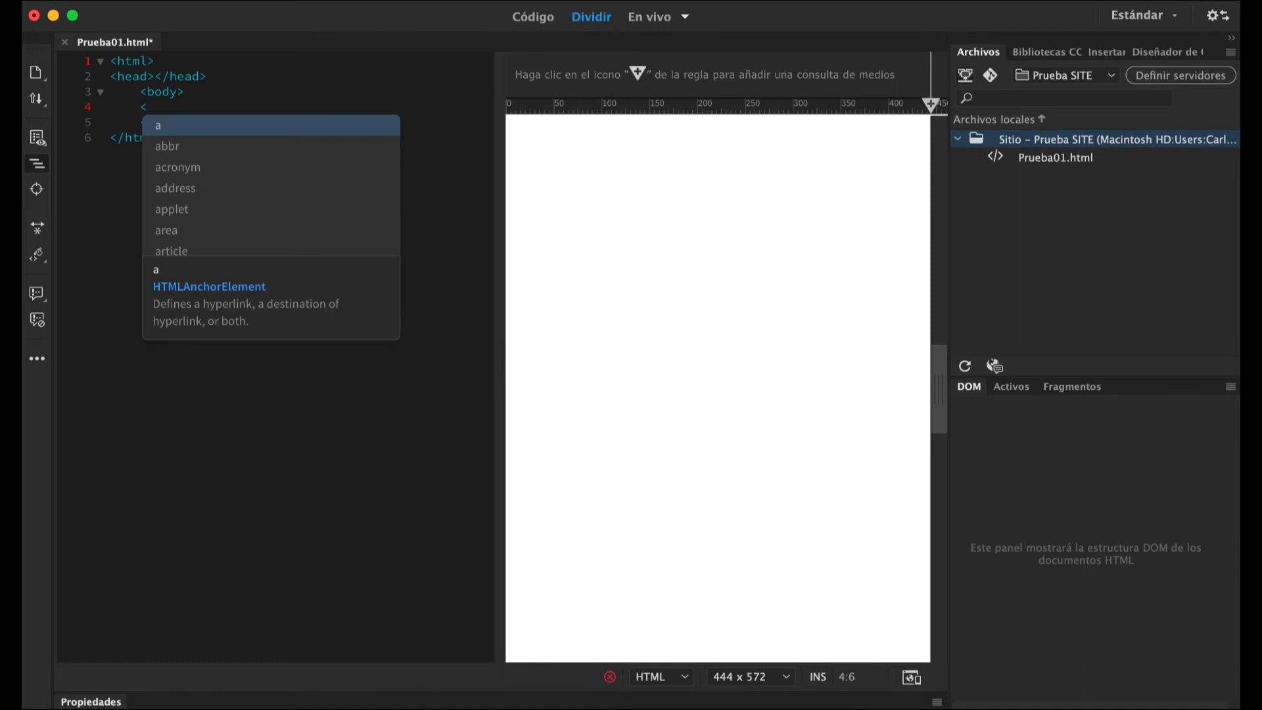
type("p>")
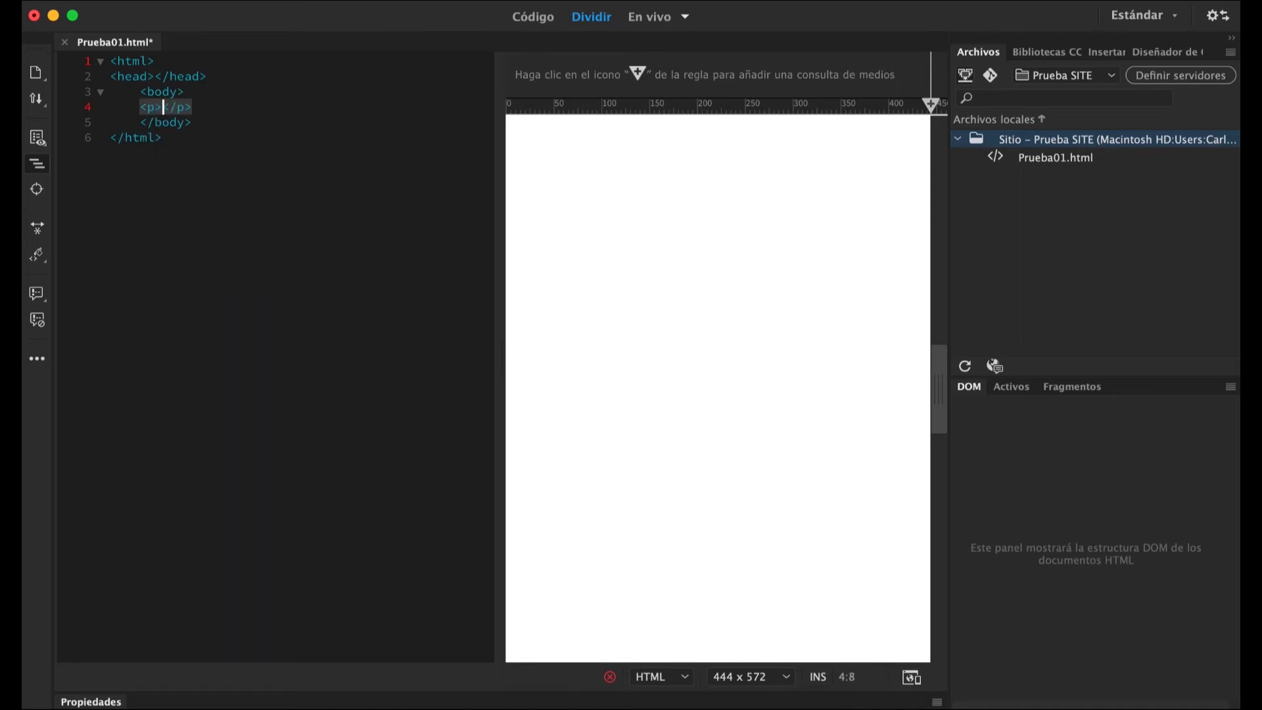
type(" Este es un ejemplo de prueba")
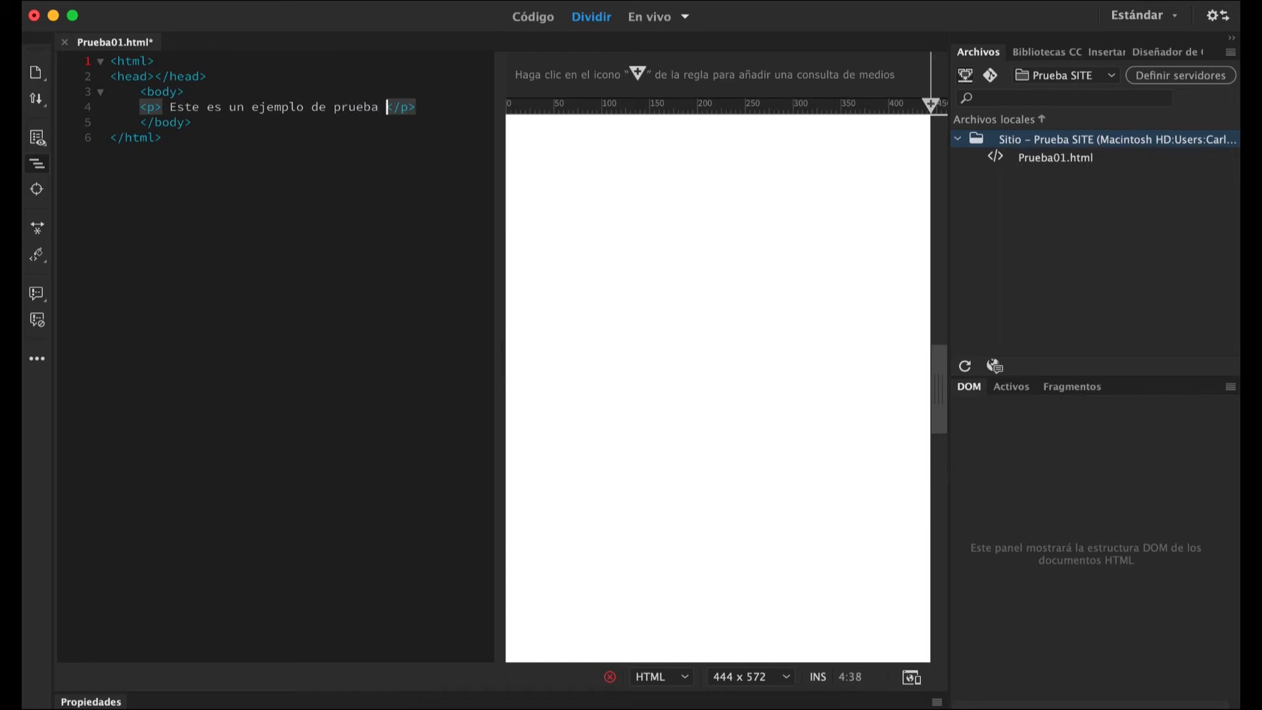
left_click(192, 122)
left_click(163, 138)
key("Return")
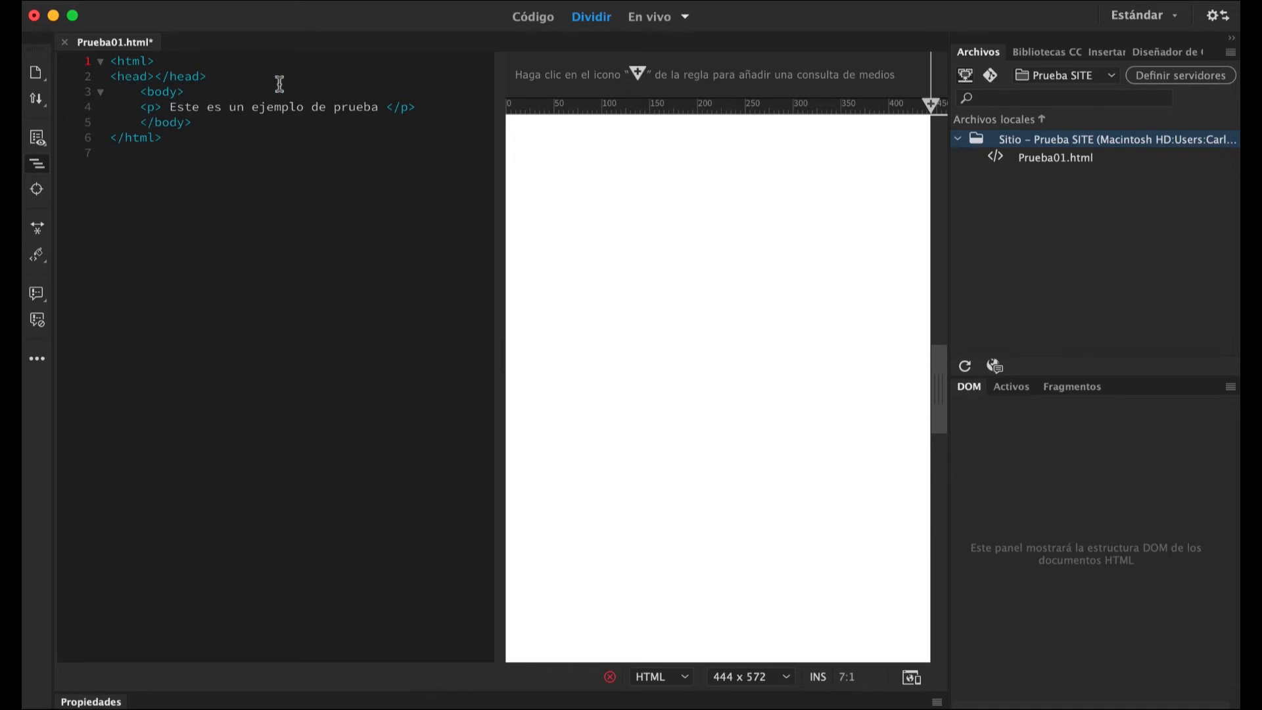
Refresh the page preview, view the document in En vivo and Código modes, and return to Dividir.
left_click(606, 199)
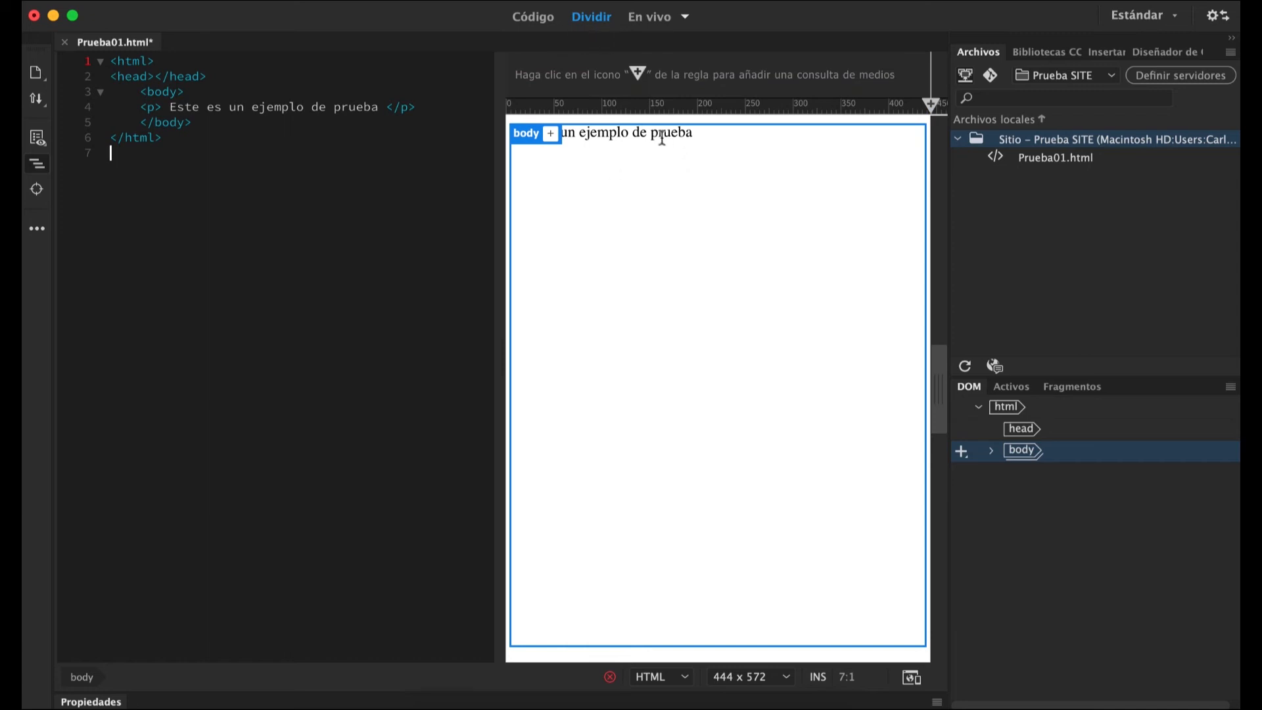
left_click(650, 18)
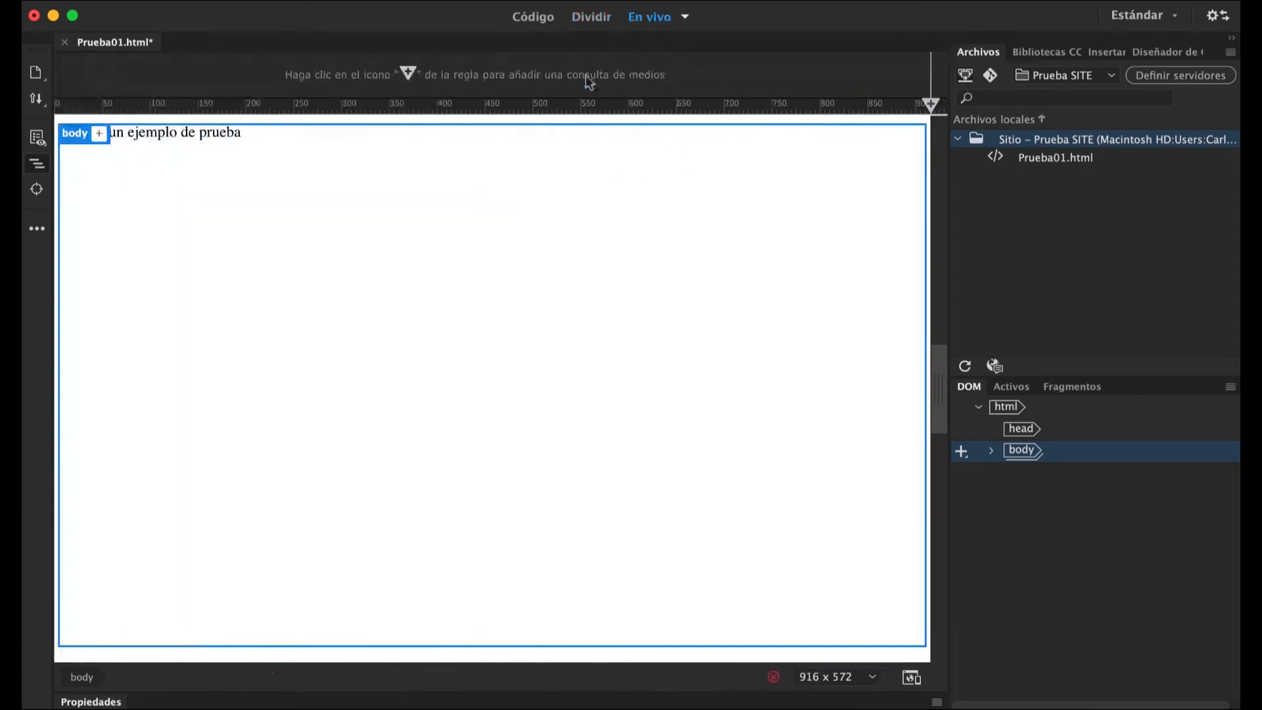
left_click(549, 22)
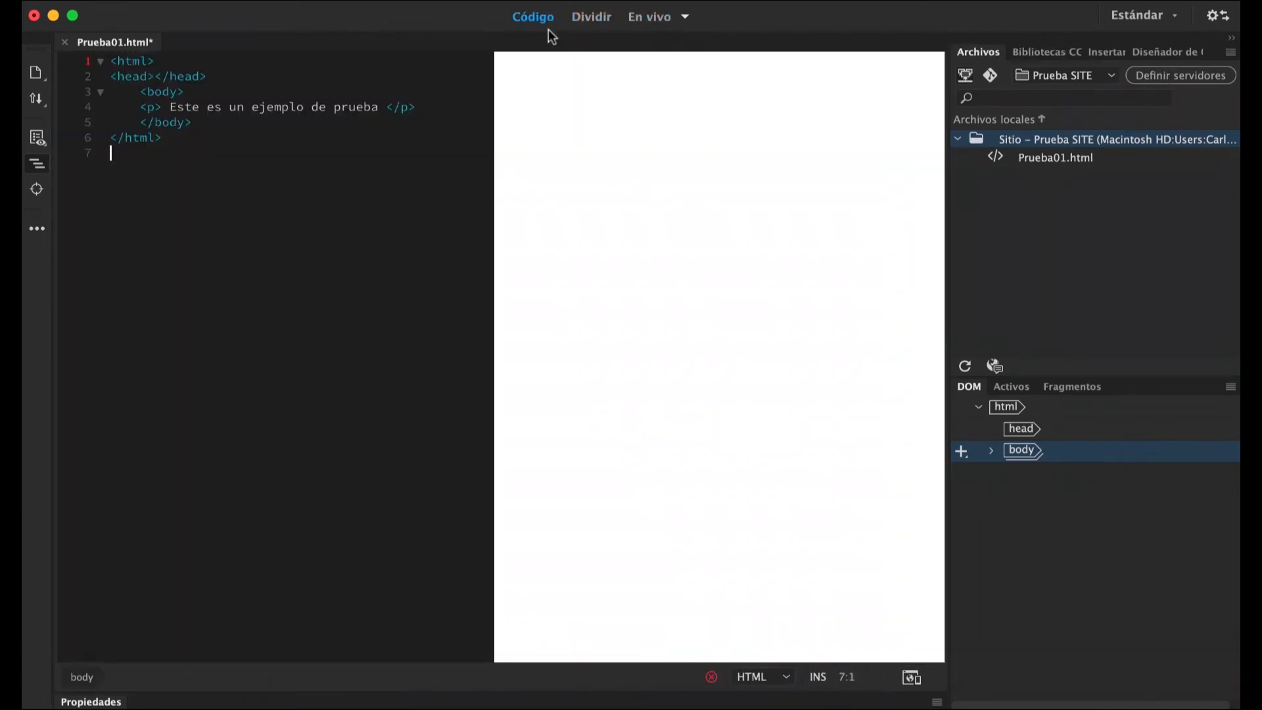
left_click(592, 17)
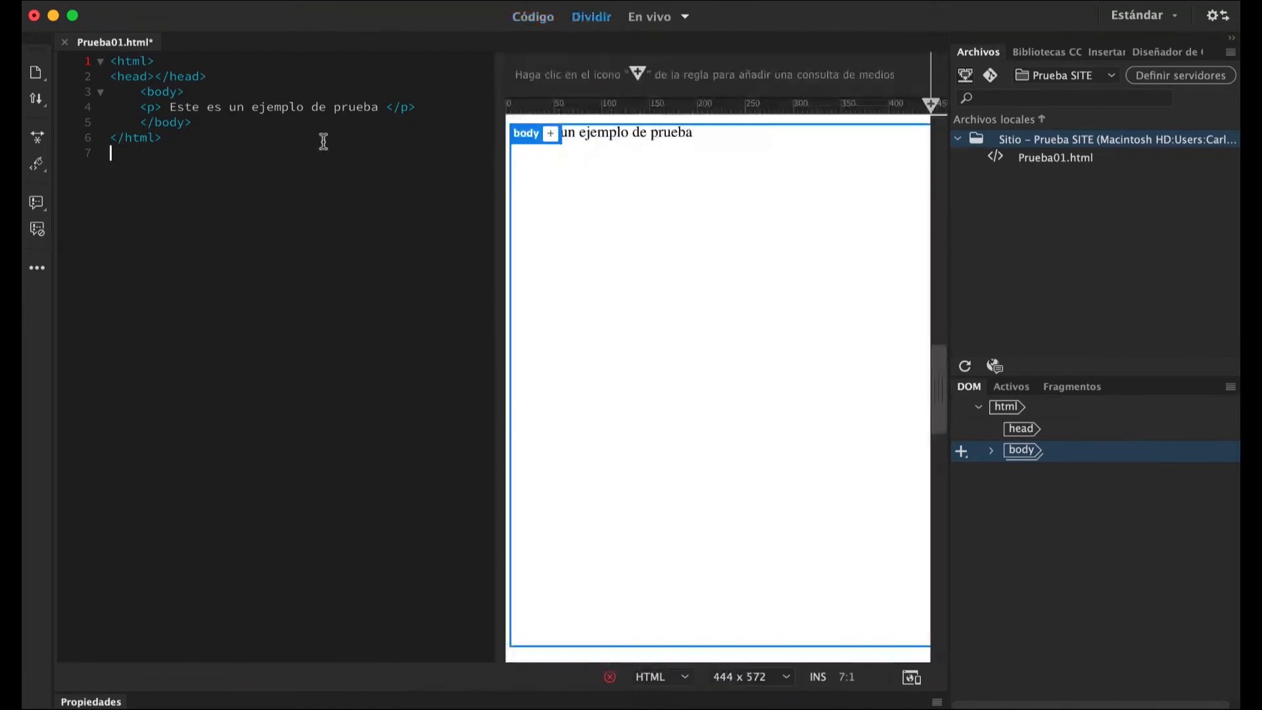
Replace the handwritten HTML with the standard HTML5 page structure by expanding the html:5 abbreviation.
left_click(177, 142)
left_click_drag(161, 137, 110, 60)
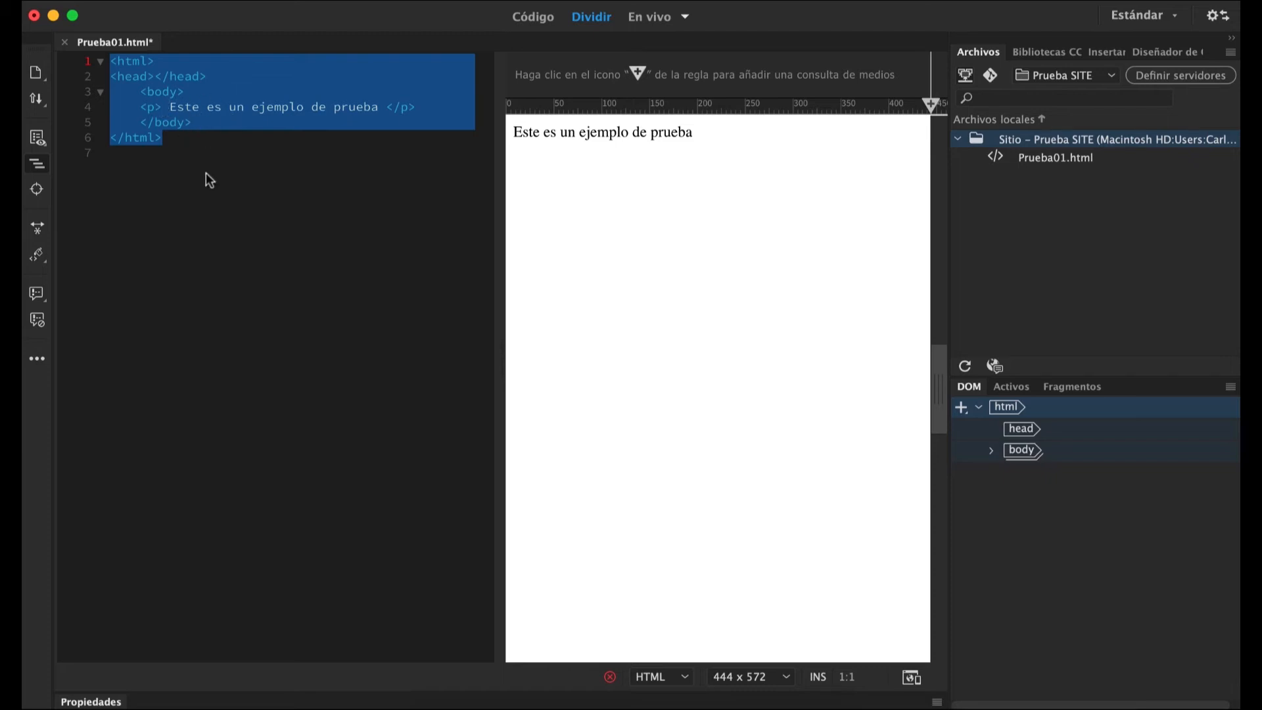
key("BackSpace")
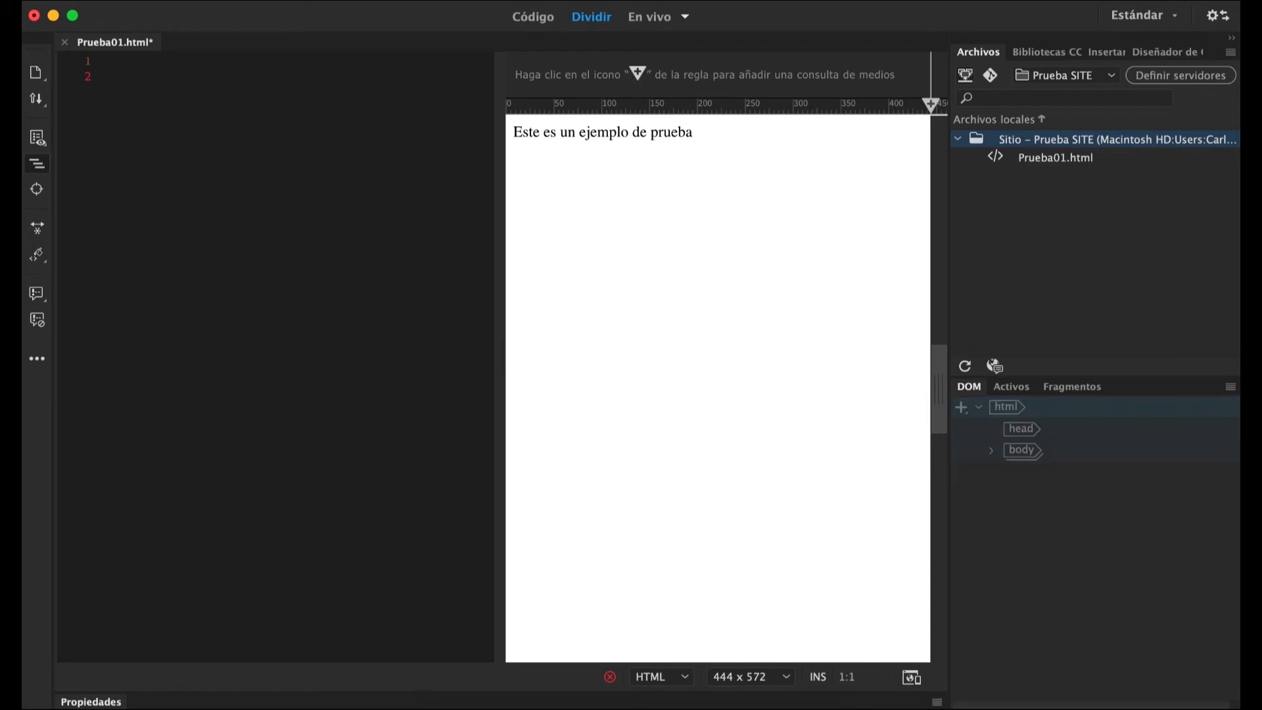
type("htm")
type("l:")
type("5")
key("Tab")
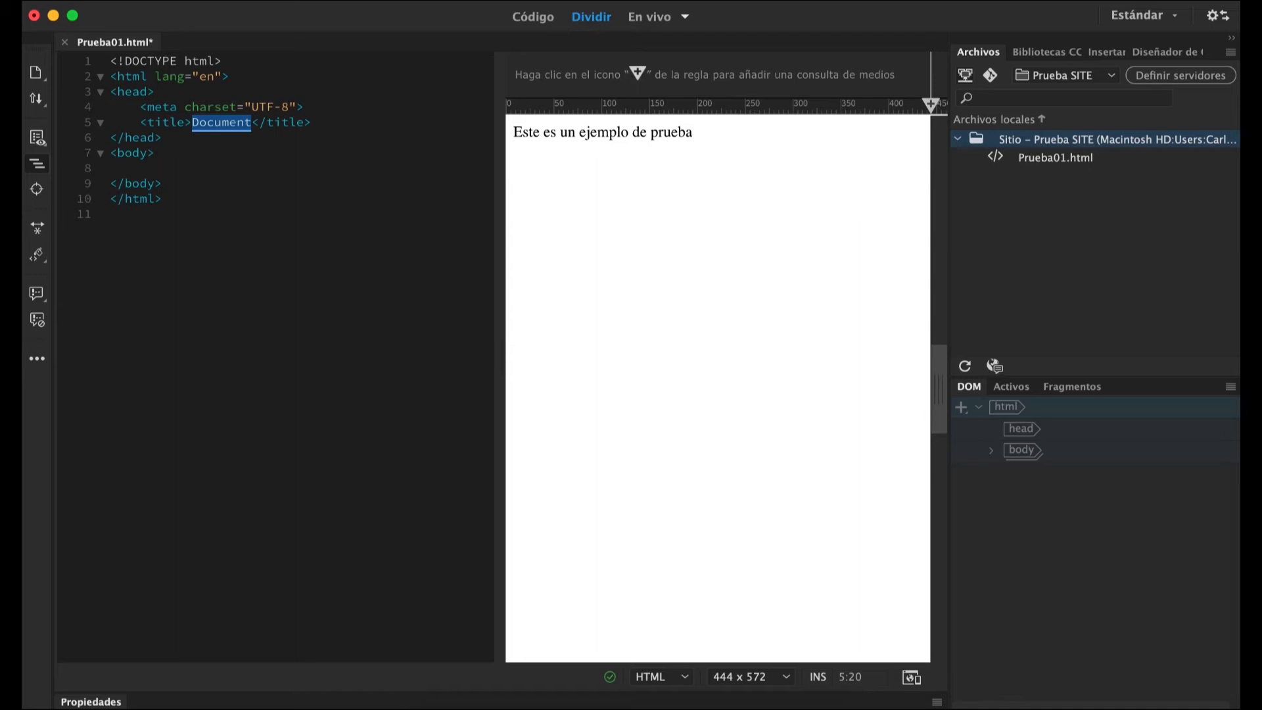
Replace the placeholder title text with an empty line between the title tags, and go to the empty line inside the body.
key("Return")
key("Return")
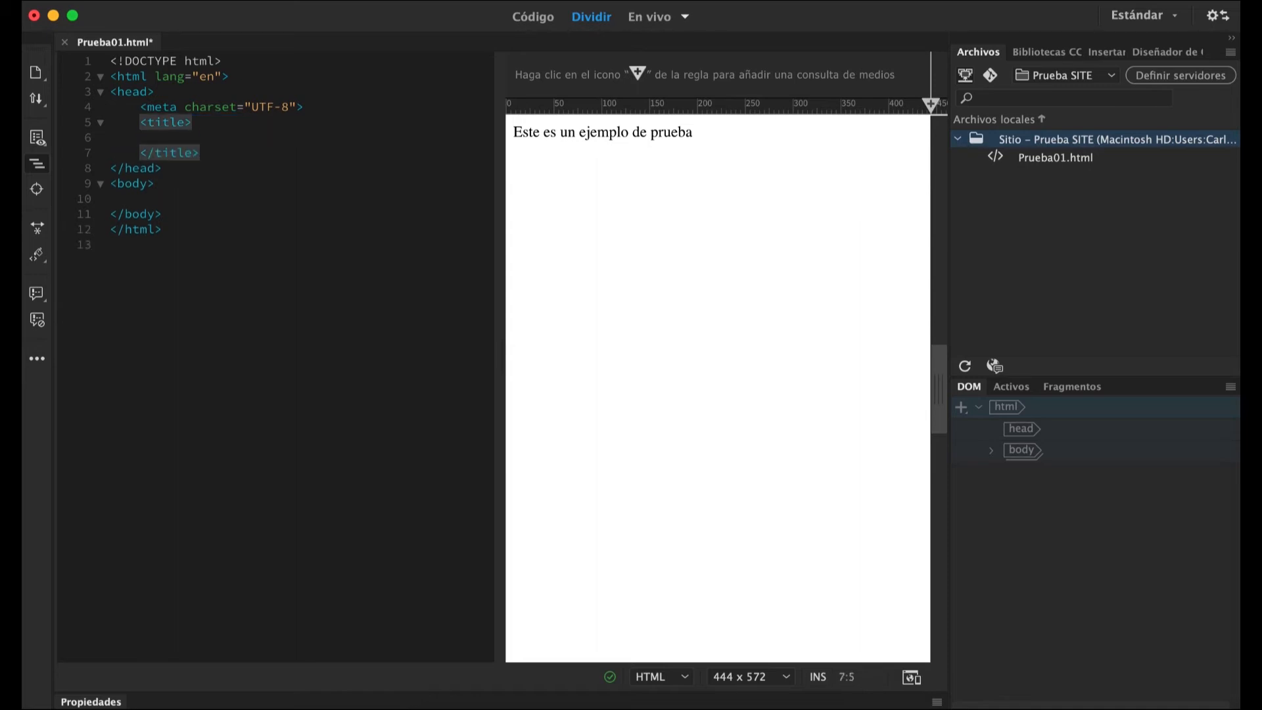
key("Up")
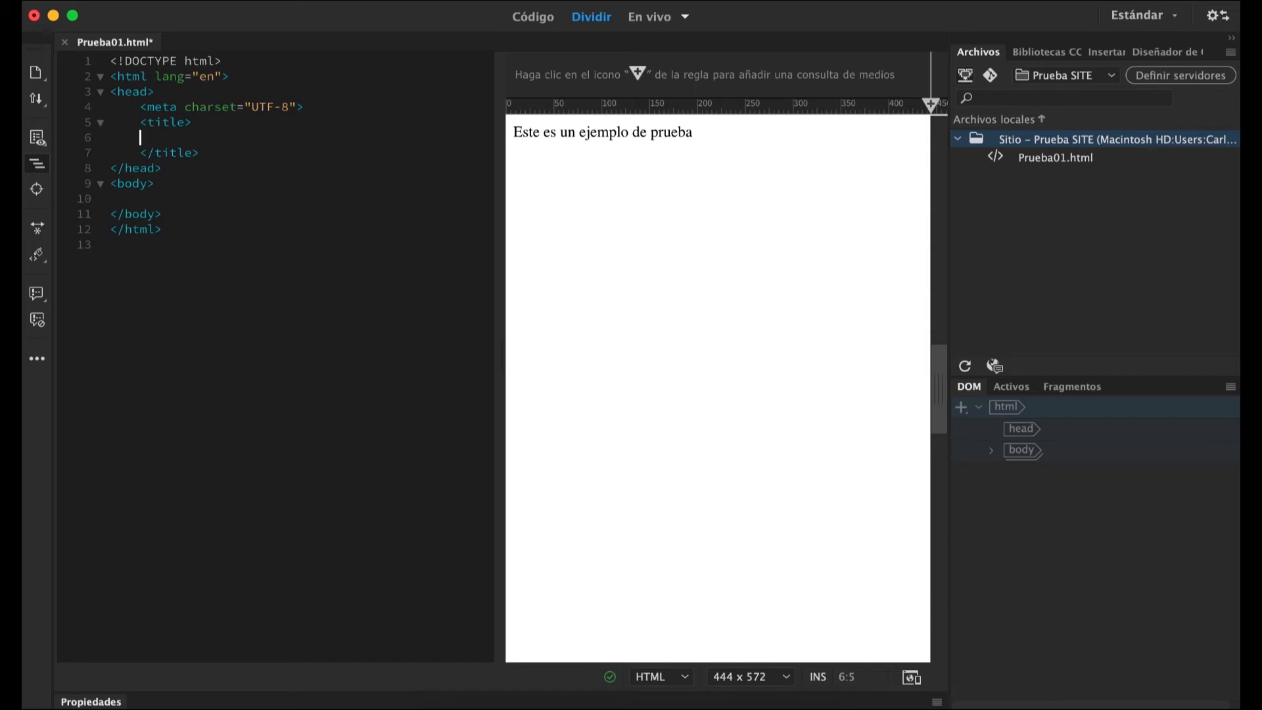
key("Down")
key("Down")
key("Down")
key("Down")
type("<")
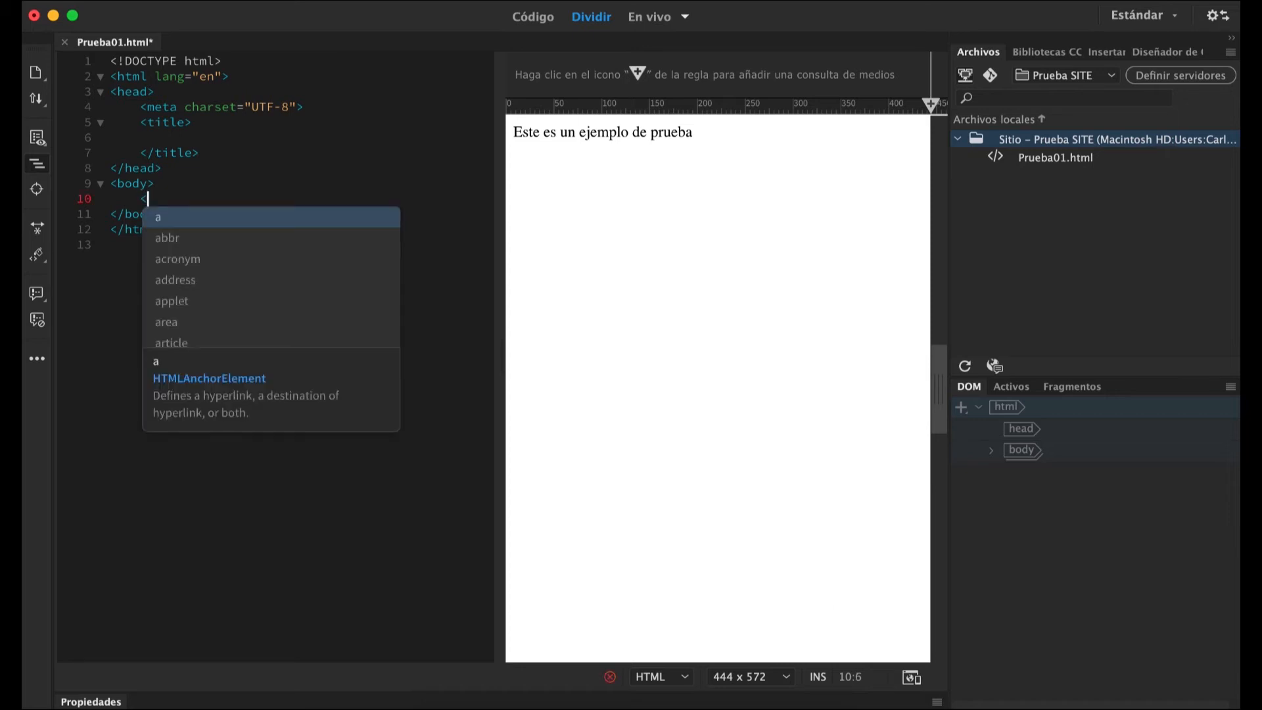
type("p>lorem</p>")
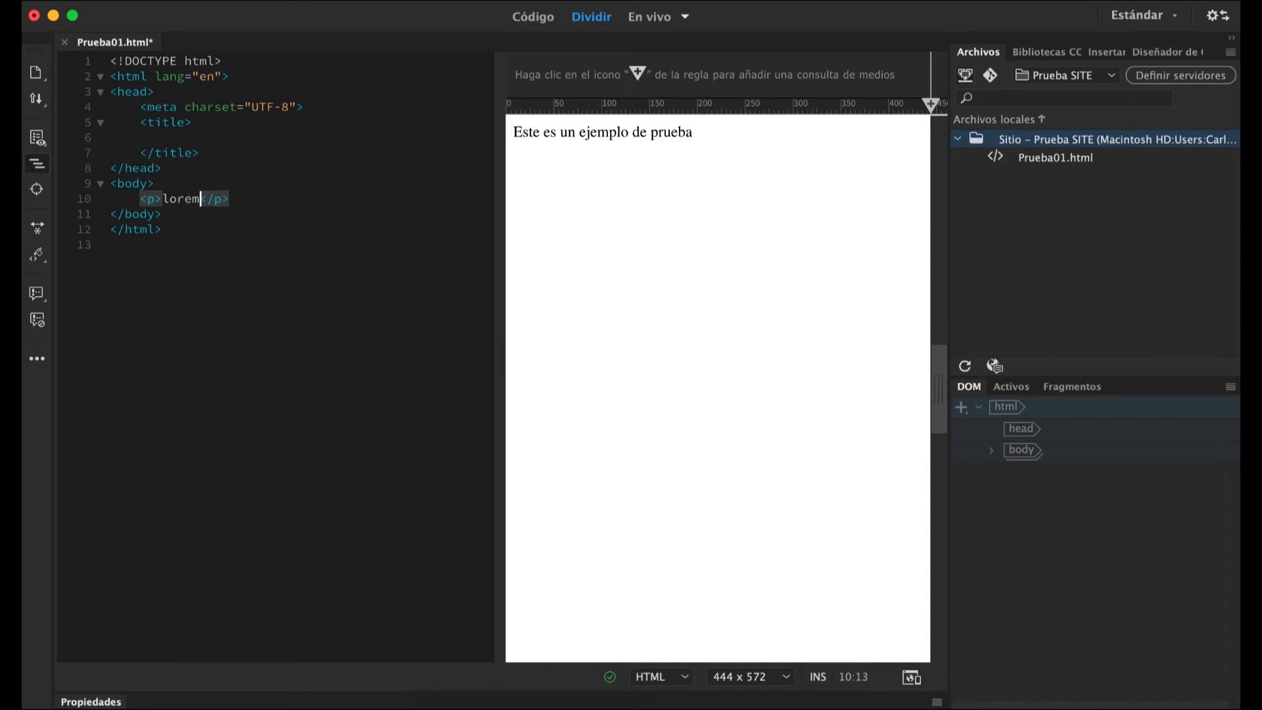
key("BackSpace")
key("BackSpace")
key("BackSpace")
key("BackSpace")
key("Right")
key("Right")
key("Right")
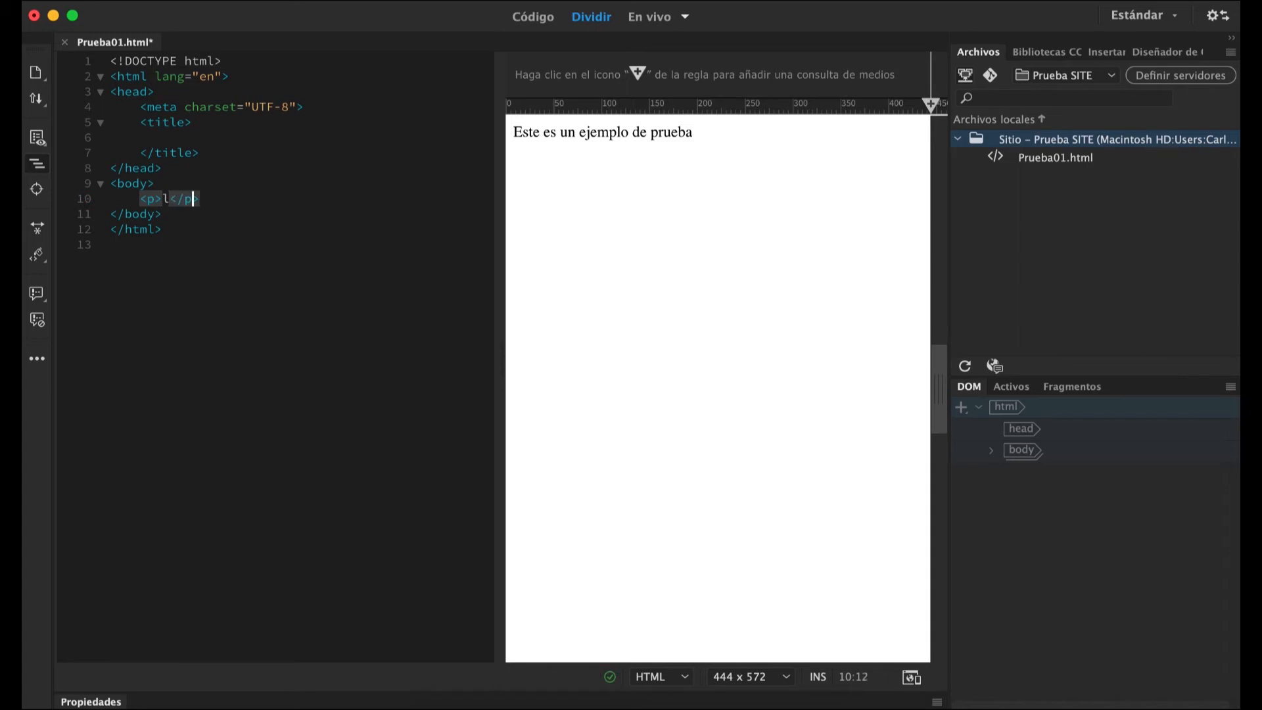
key("Delete")
key("BackSpace")
key("BackSpace")
key("BackSpace")
key("BackSpace")
key("BackSpace")
key("BackSpace")
key("BackSpace")
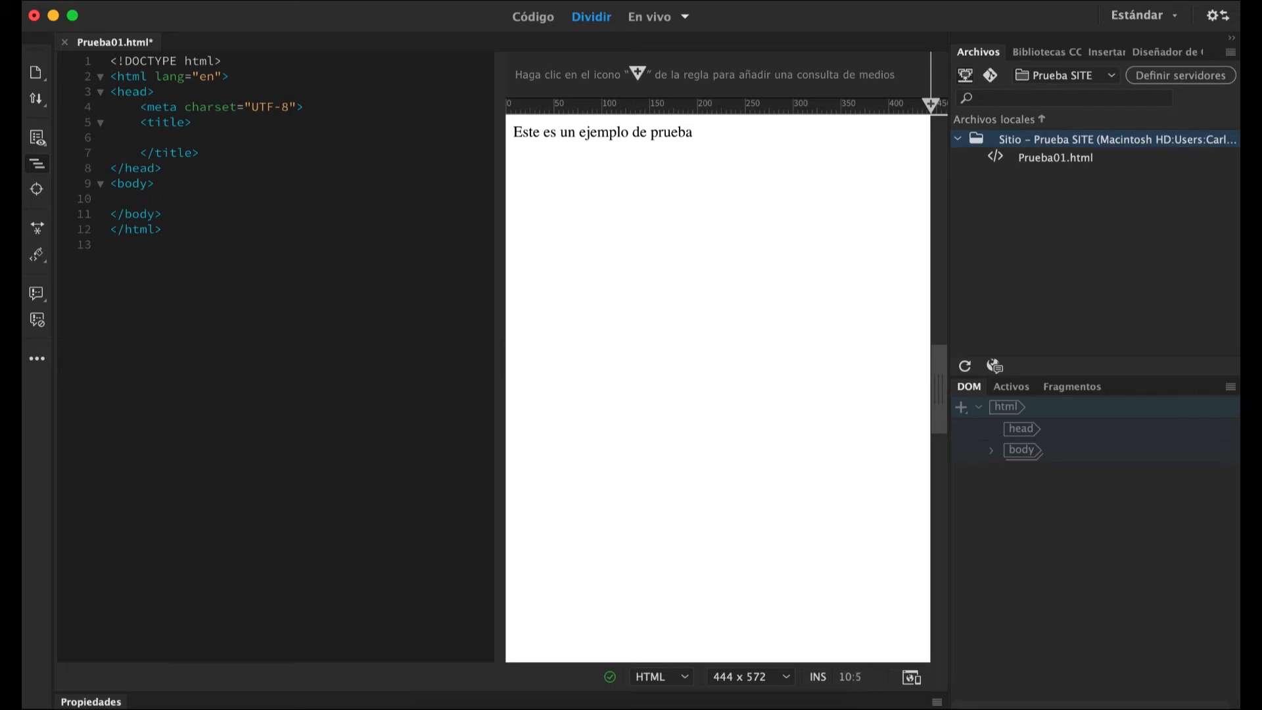
Insert a lorem ipsum paragraph in the body by expanding the p>lorem abbreviation, and refresh the page preview.
type("p>lorem")
key("Tab")
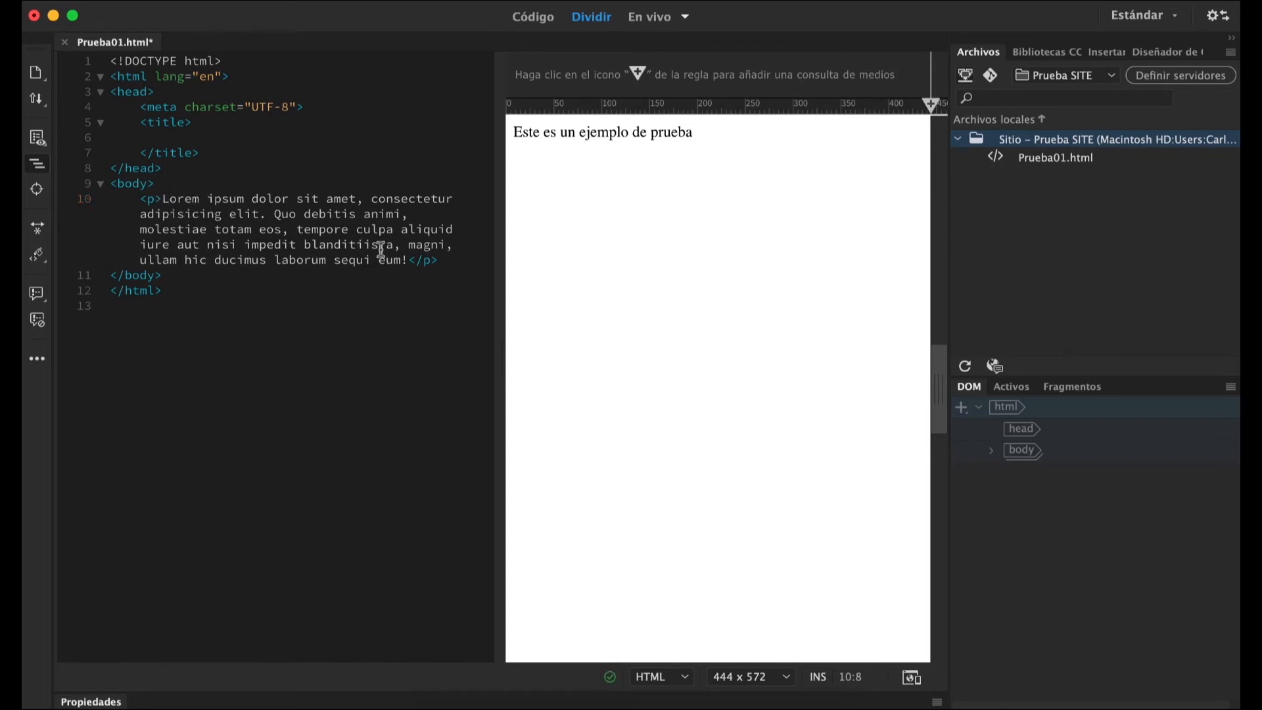
left_click_drag(439, 260, 157, 199)
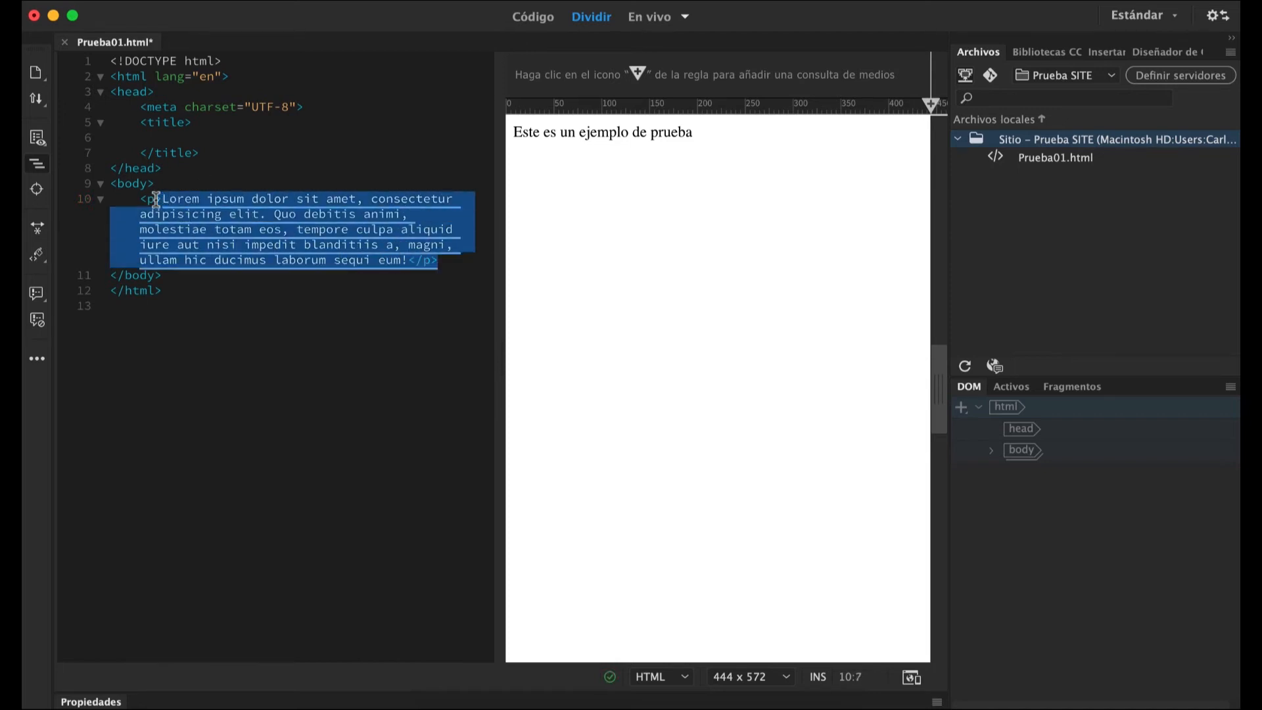
left_click(179, 291)
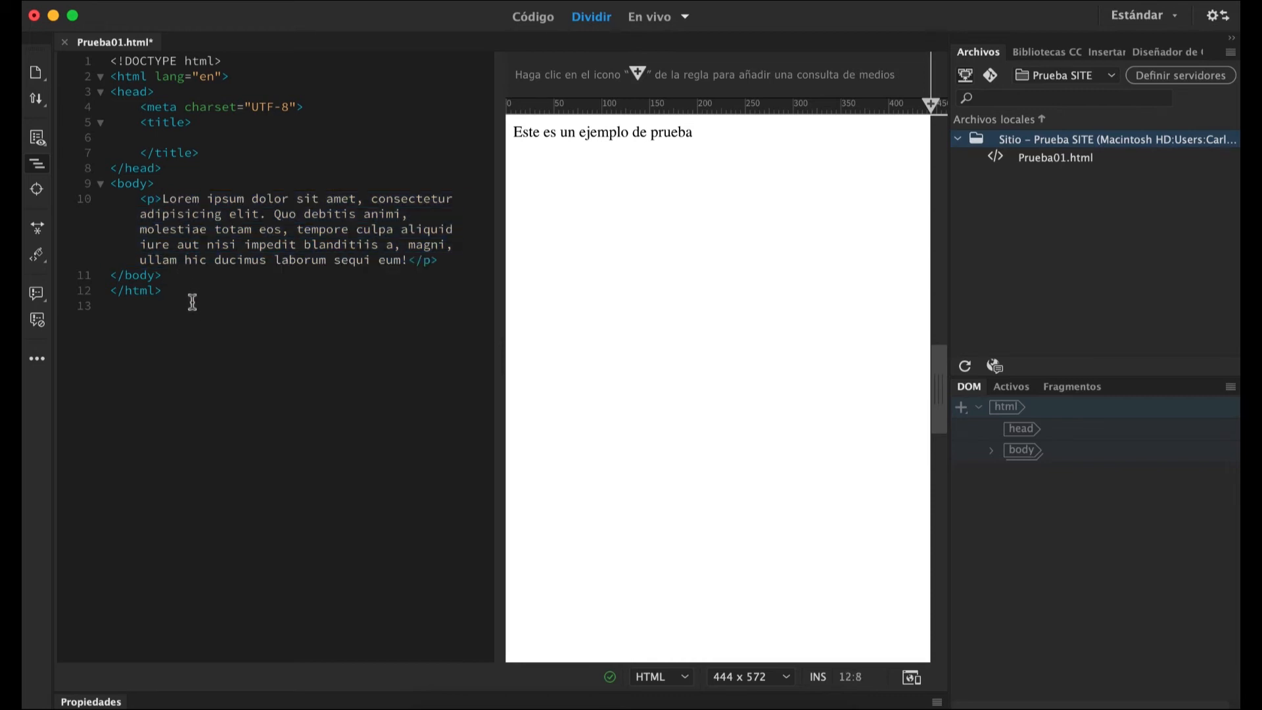
left_click(199, 317)
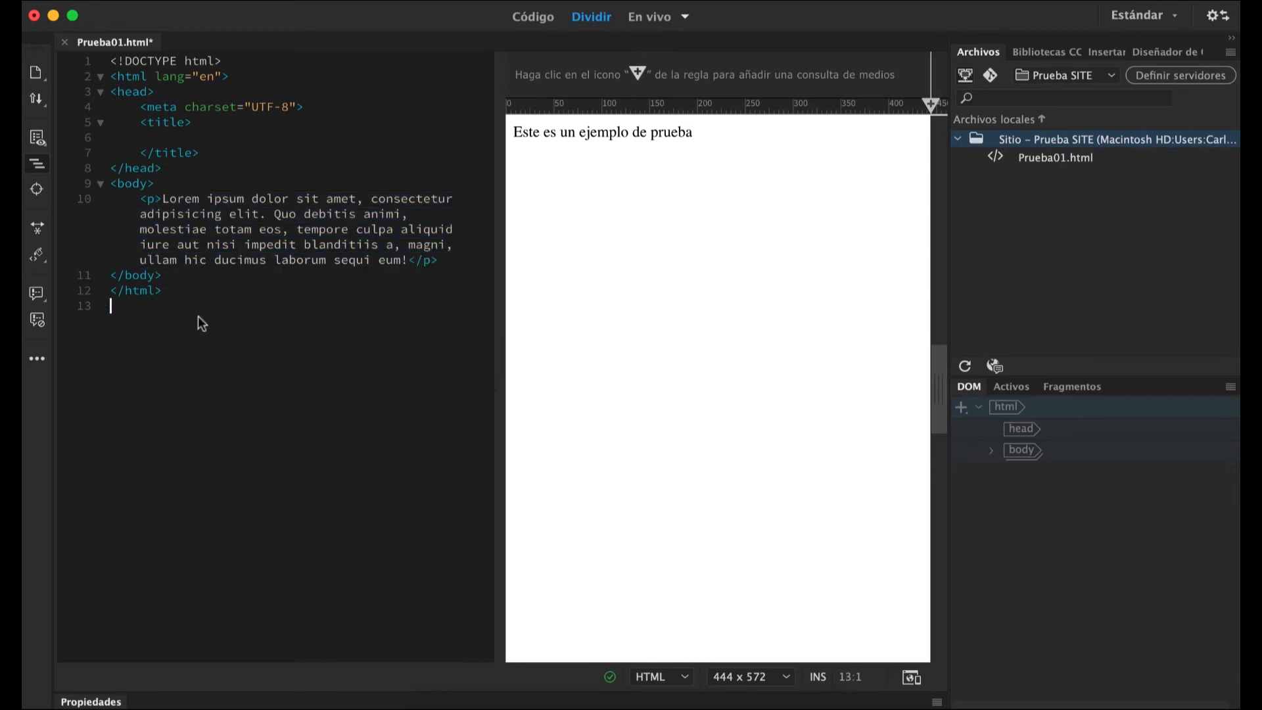
left_click(615, 295)
left_click(717, 366)
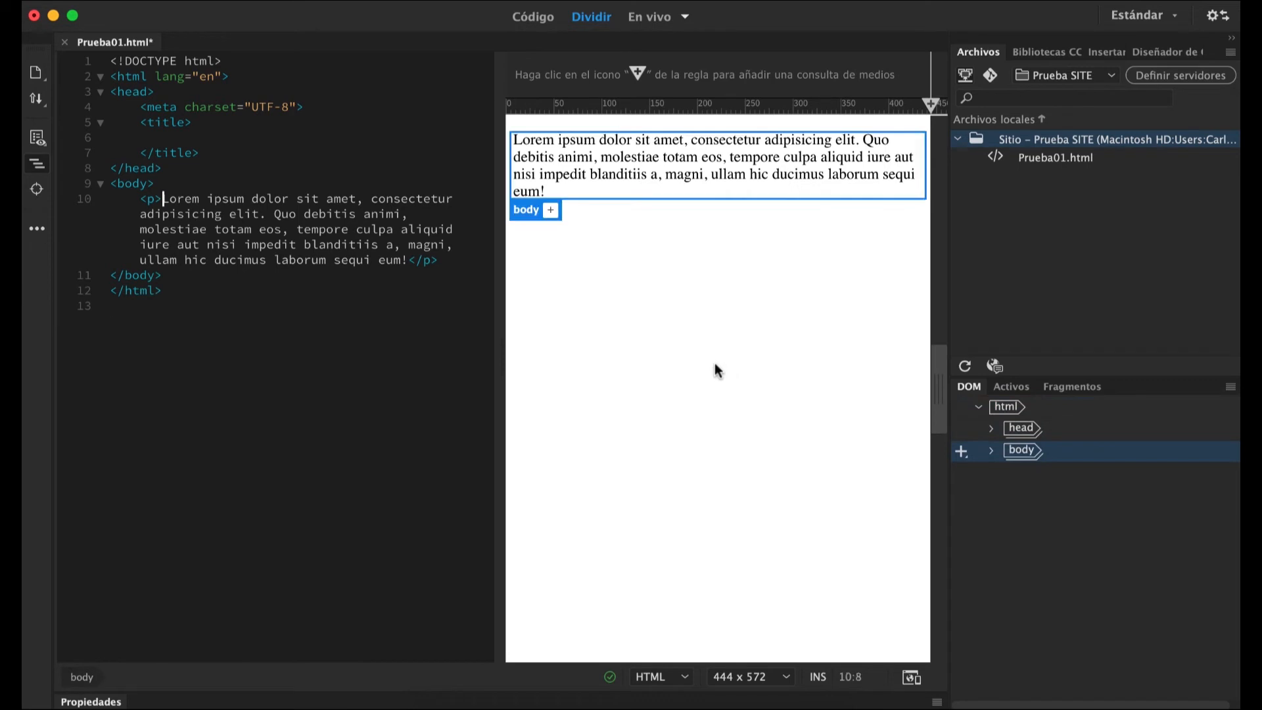
Select the whole page code, check the Formato de código preferences and open the Fuentes category.
left_click(174, 291)
left_click_drag(167, 291, 110, 60)
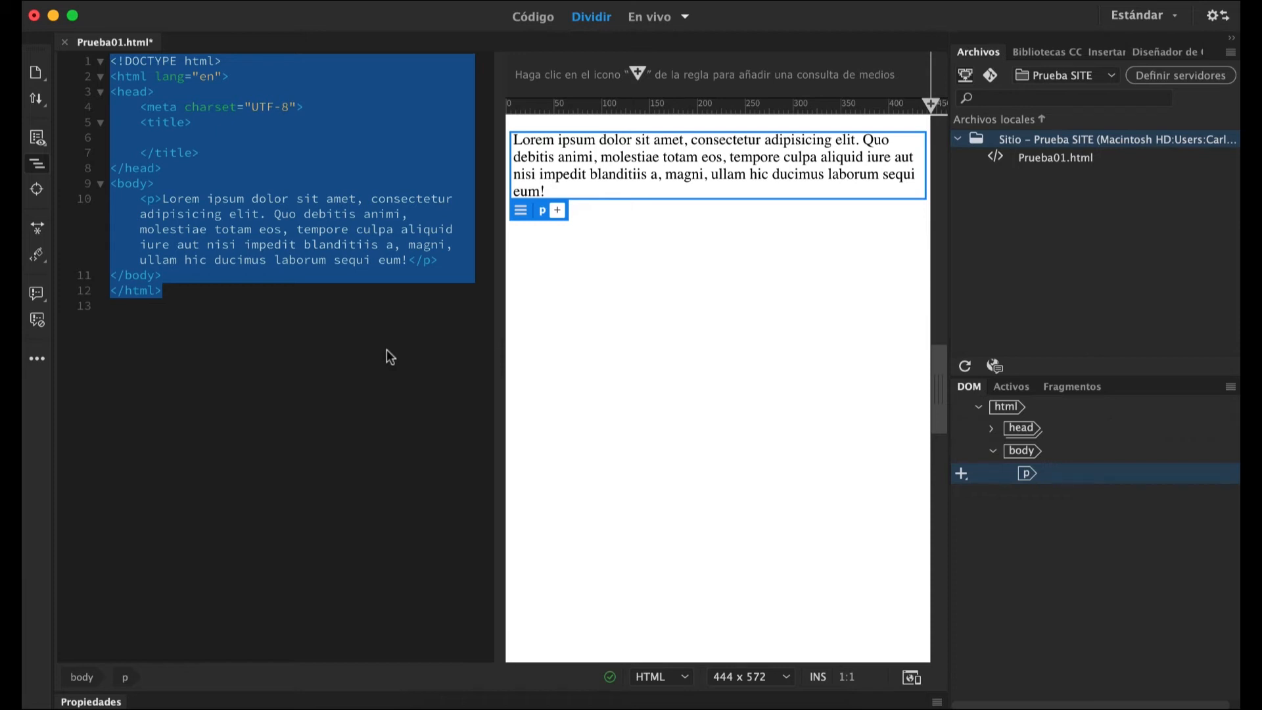
key("super+u")
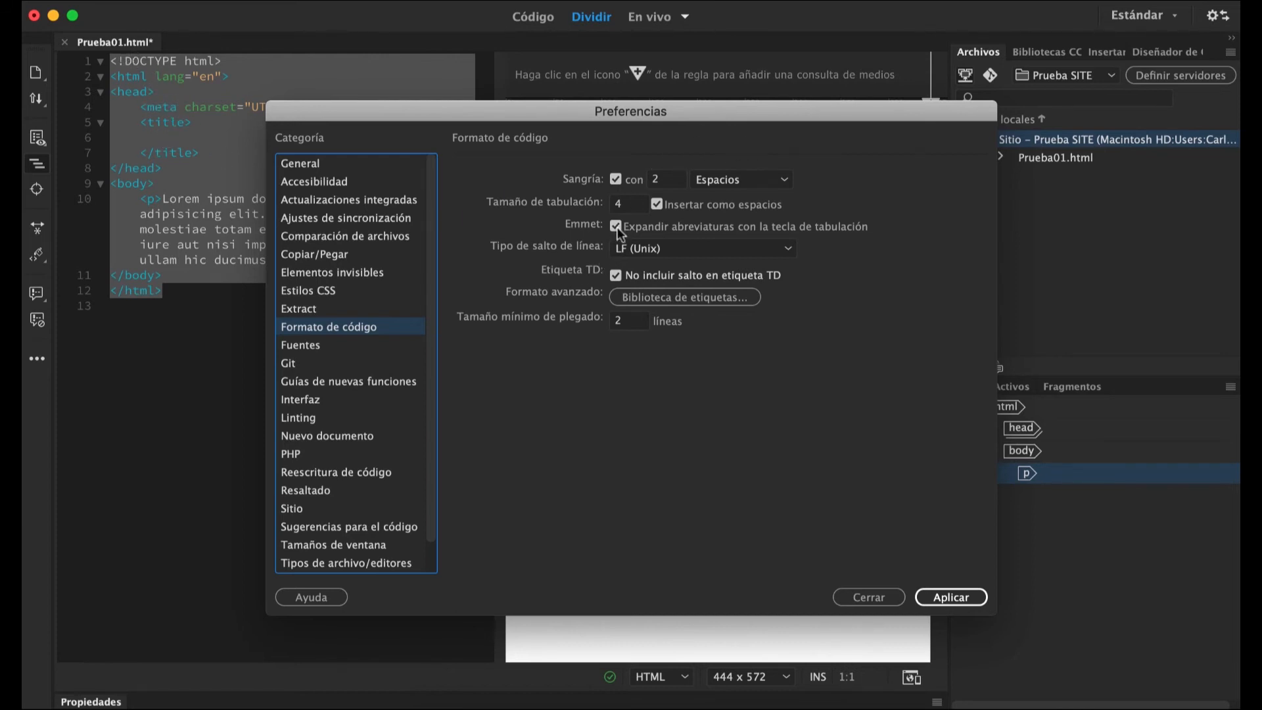
left_click(305, 348)
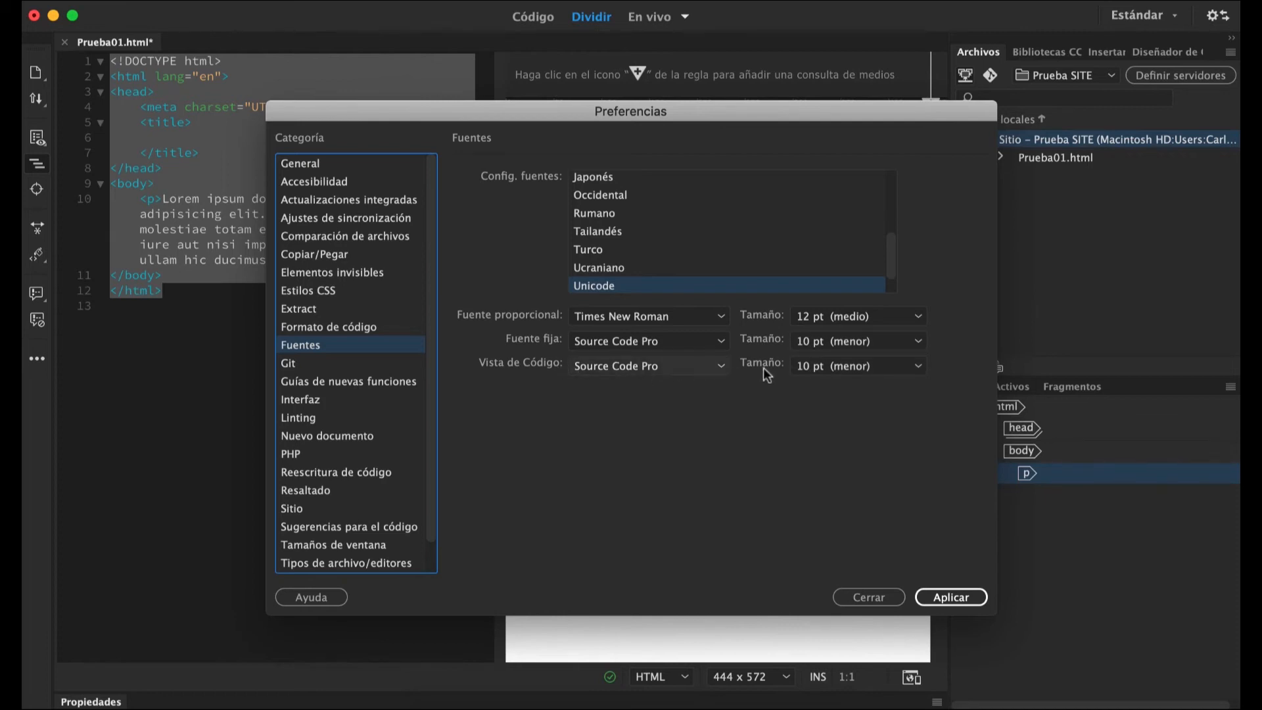
Apply a 20 pt font size to Vista de Código, and set it back to 10 pt (menor).
left_click(857, 366)
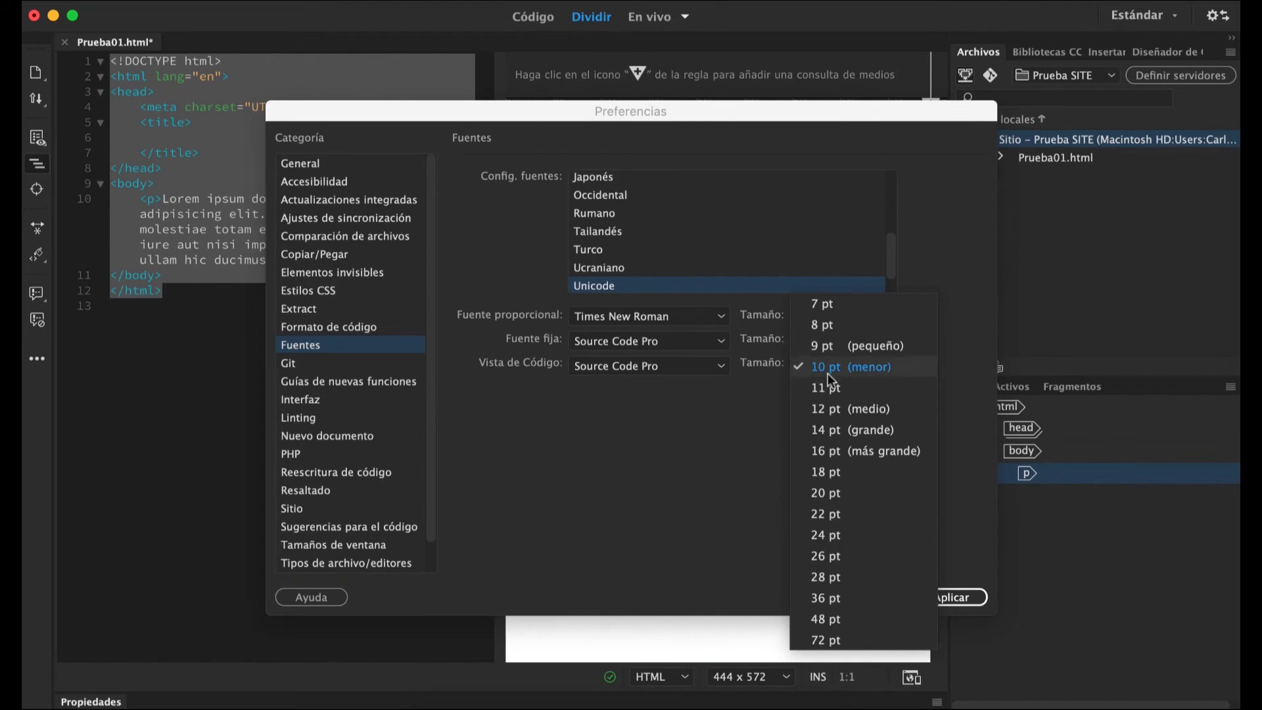
left_click(826, 494)
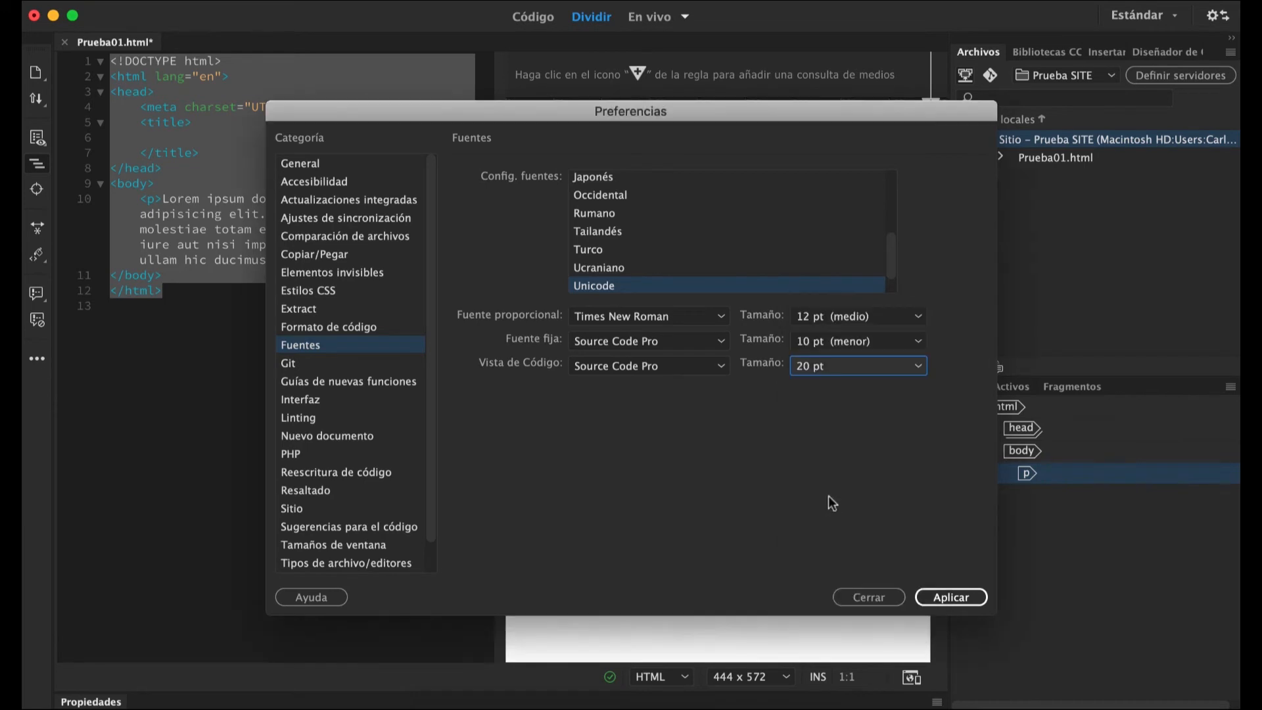
left_click(937, 598)
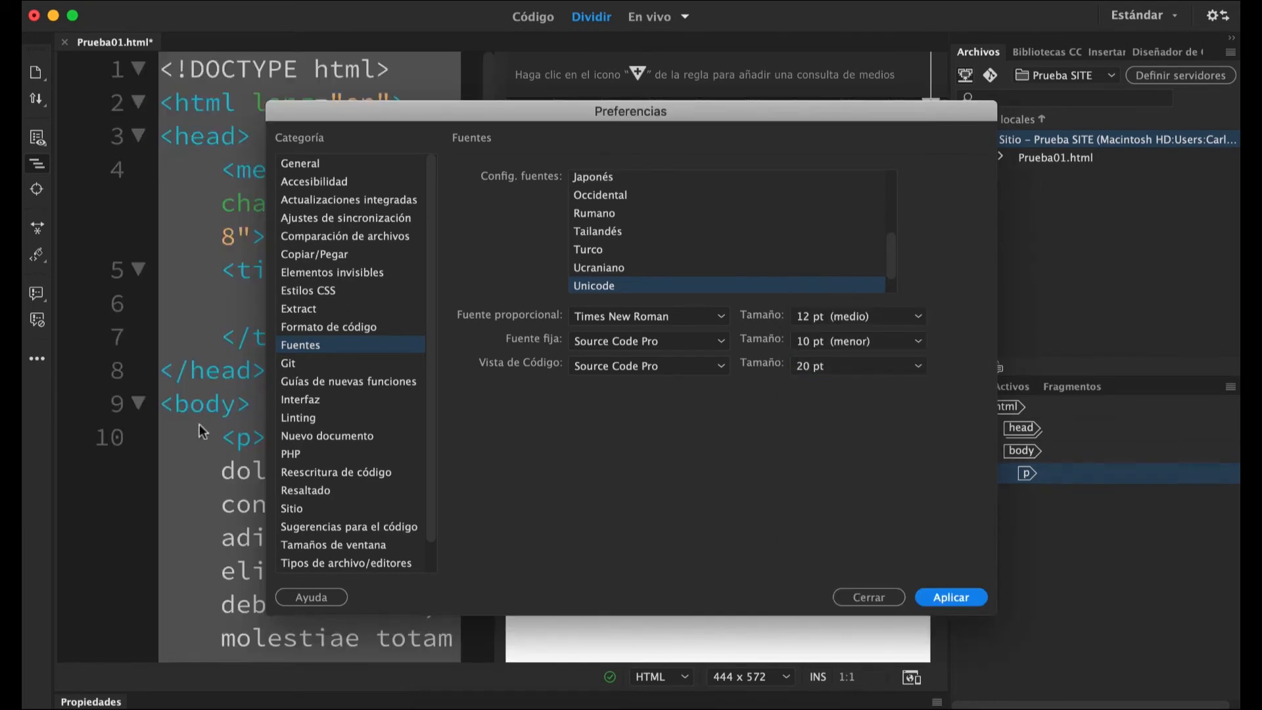
left_click(871, 368)
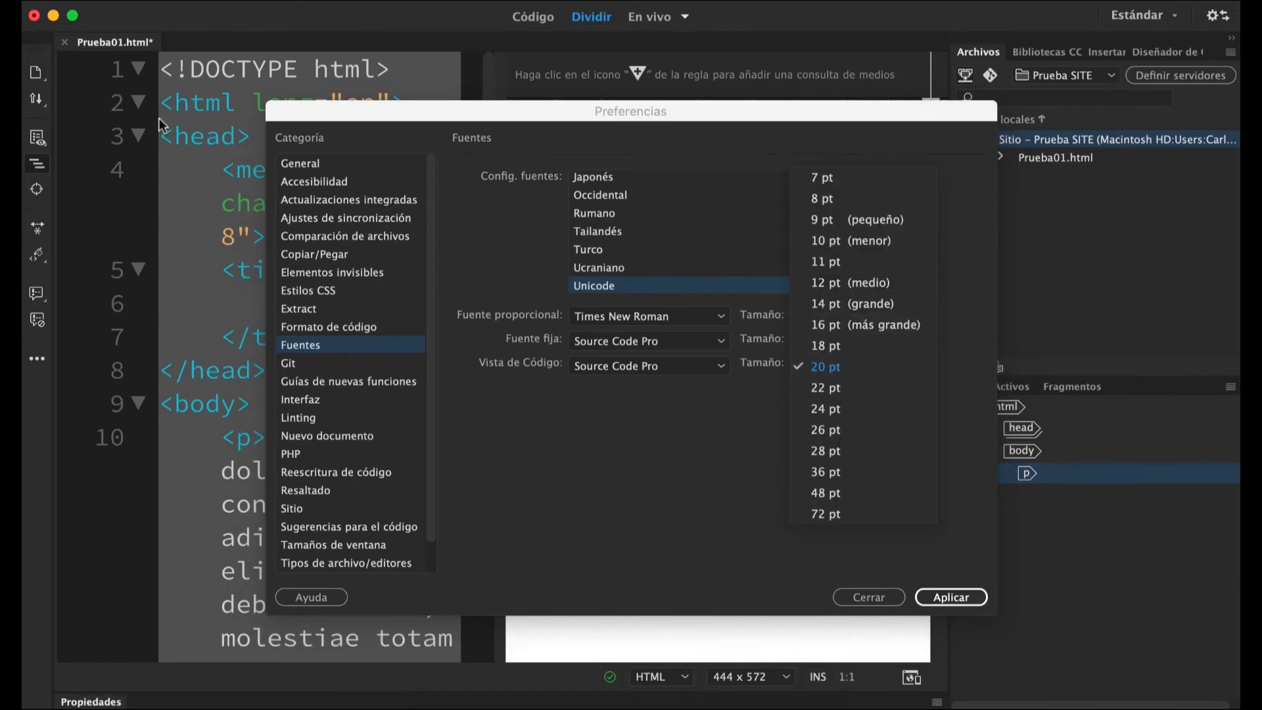
left_click(825, 240)
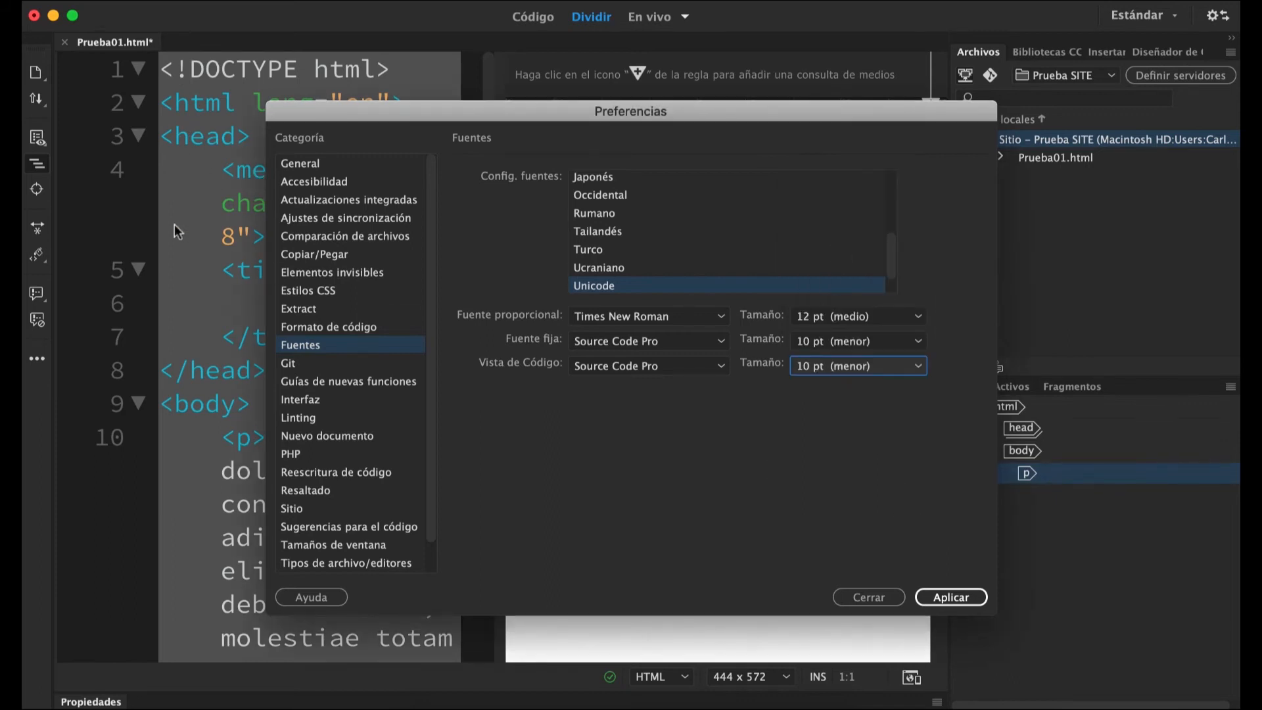
left_click(933, 595)
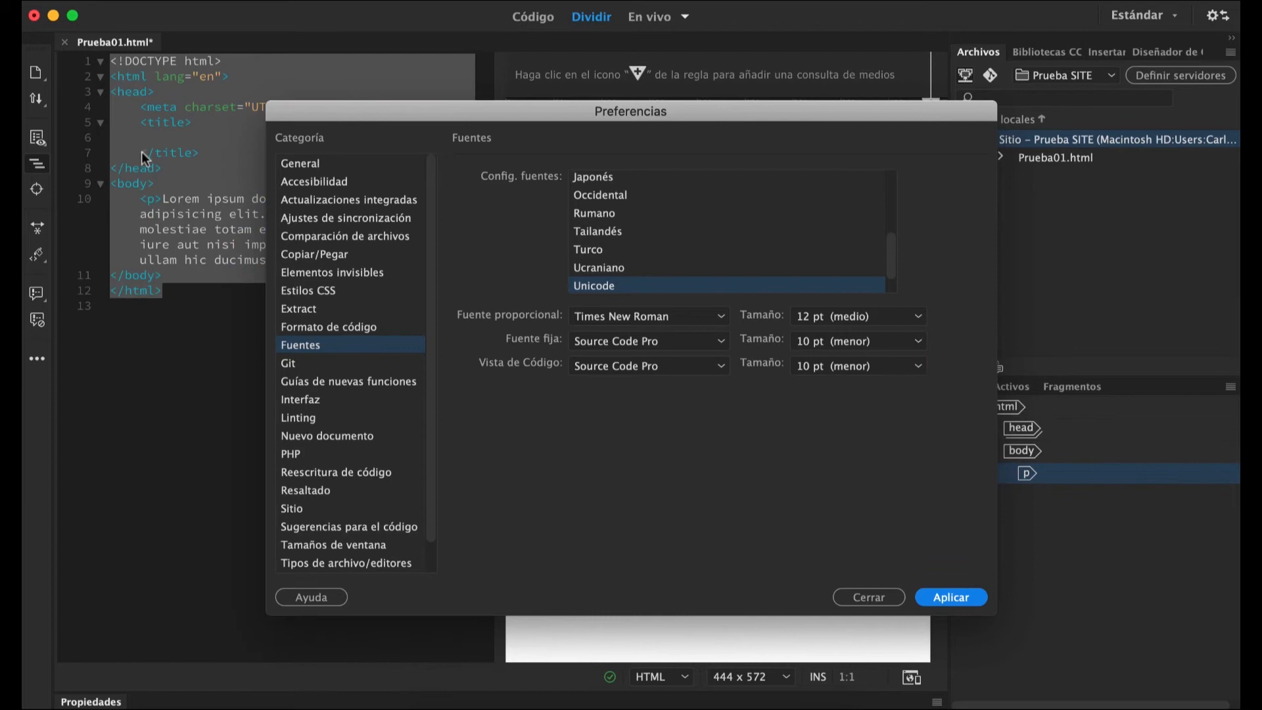
Try a 7 pt font size for Vista de Código, and restore it to 10 pt (menor).
left_click(881, 366)
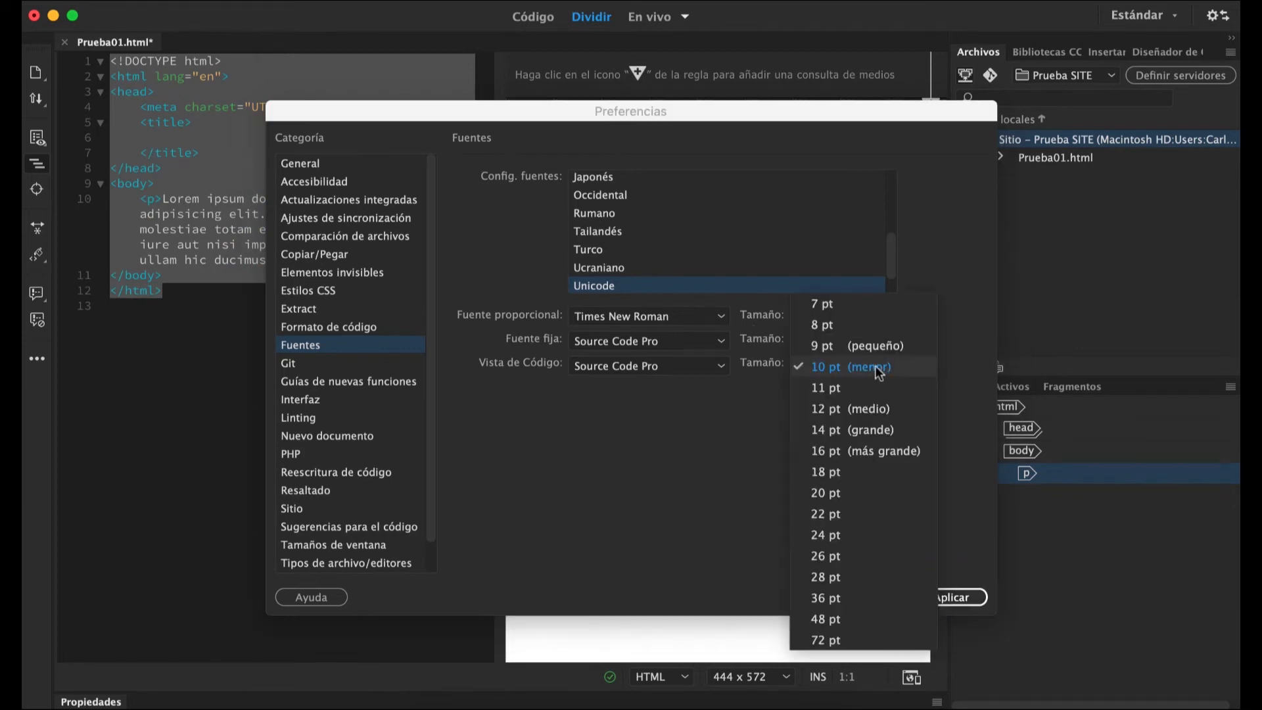
left_click(851, 306)
left_click(939, 591)
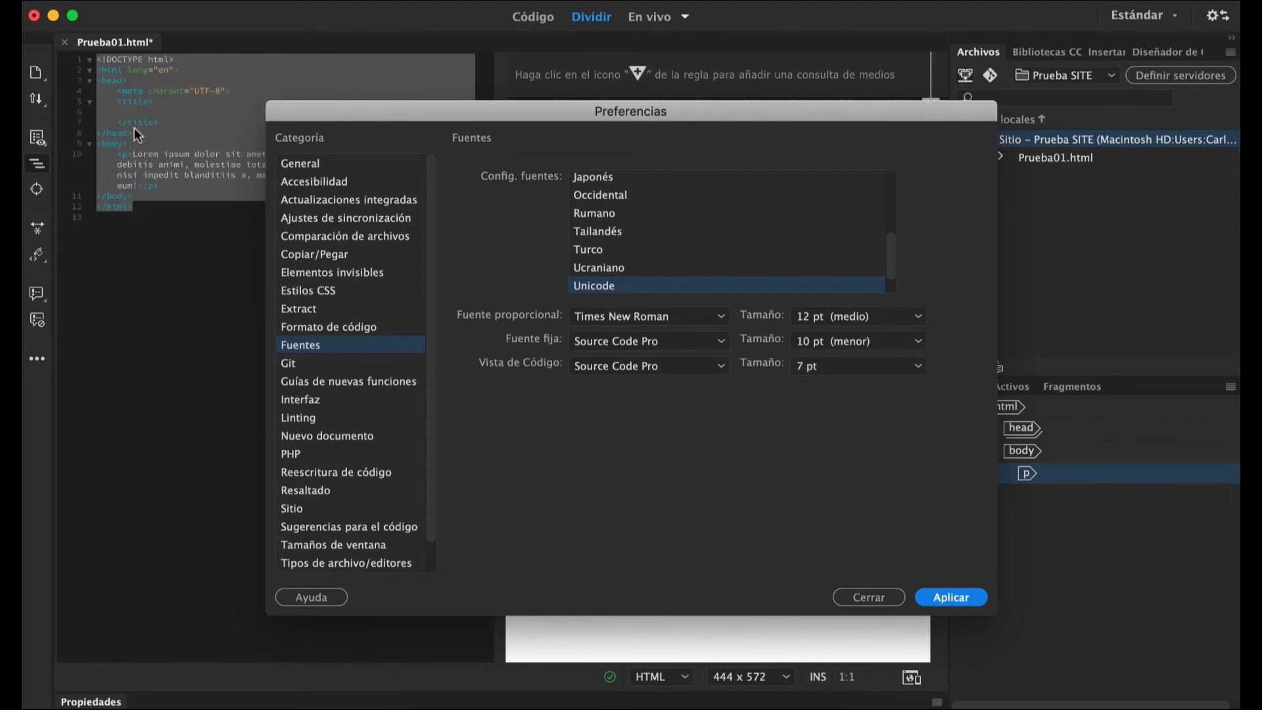
left_click(820, 367)
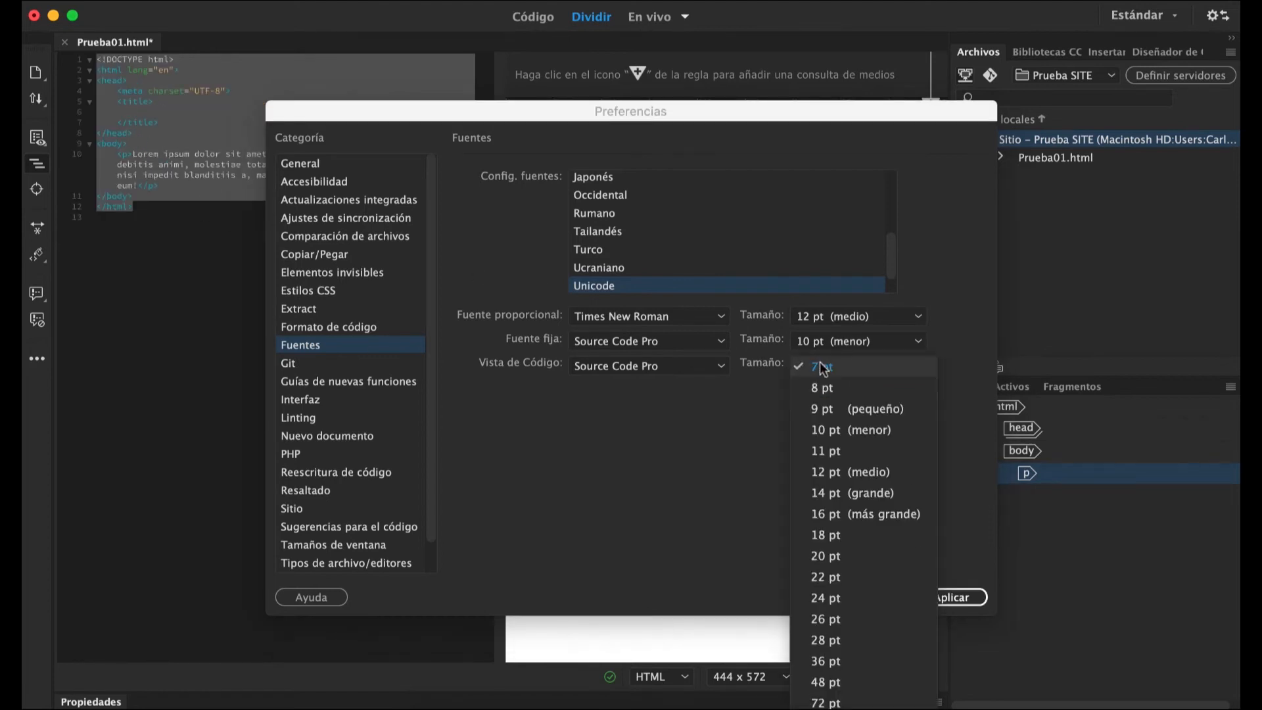
left_click(831, 430)
left_click(950, 594)
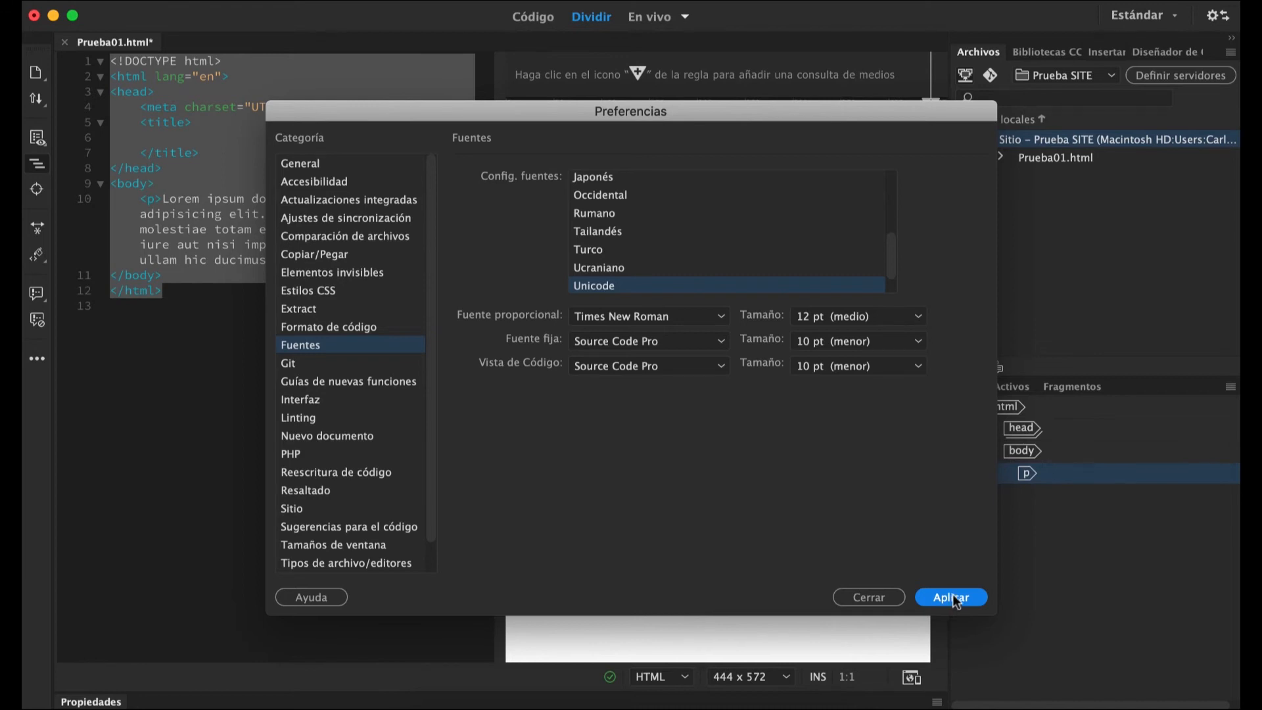
left_click(941, 597)
Reset the contextual feature hints in the Guías de nuevas funciones preferences, apply the change and close Preferencias.
left_click(343, 387)
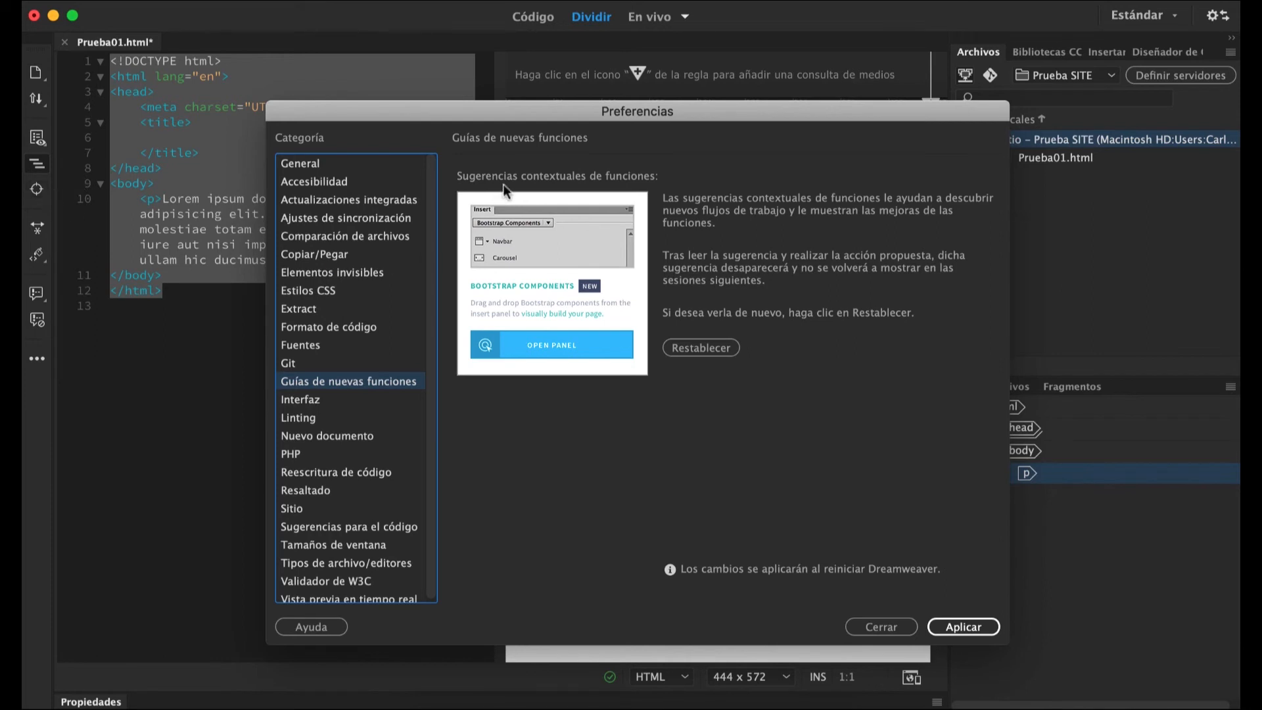
left_click(698, 348)
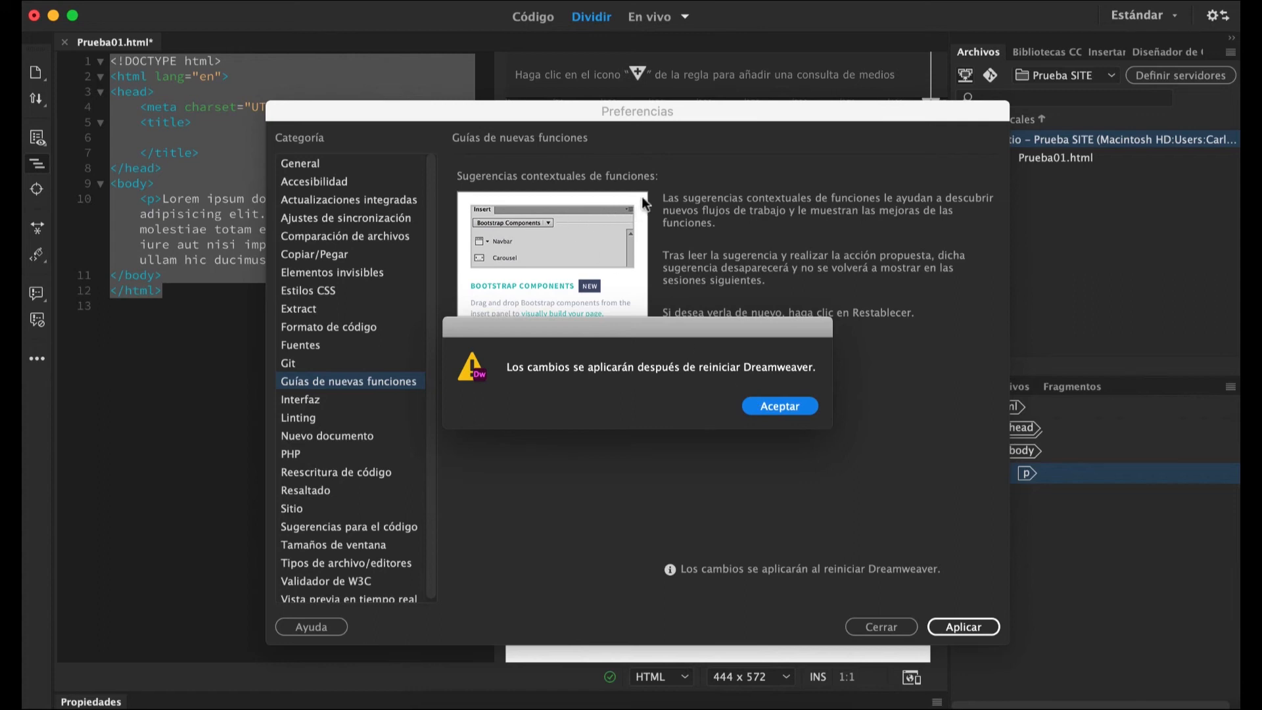
left_click(781, 412)
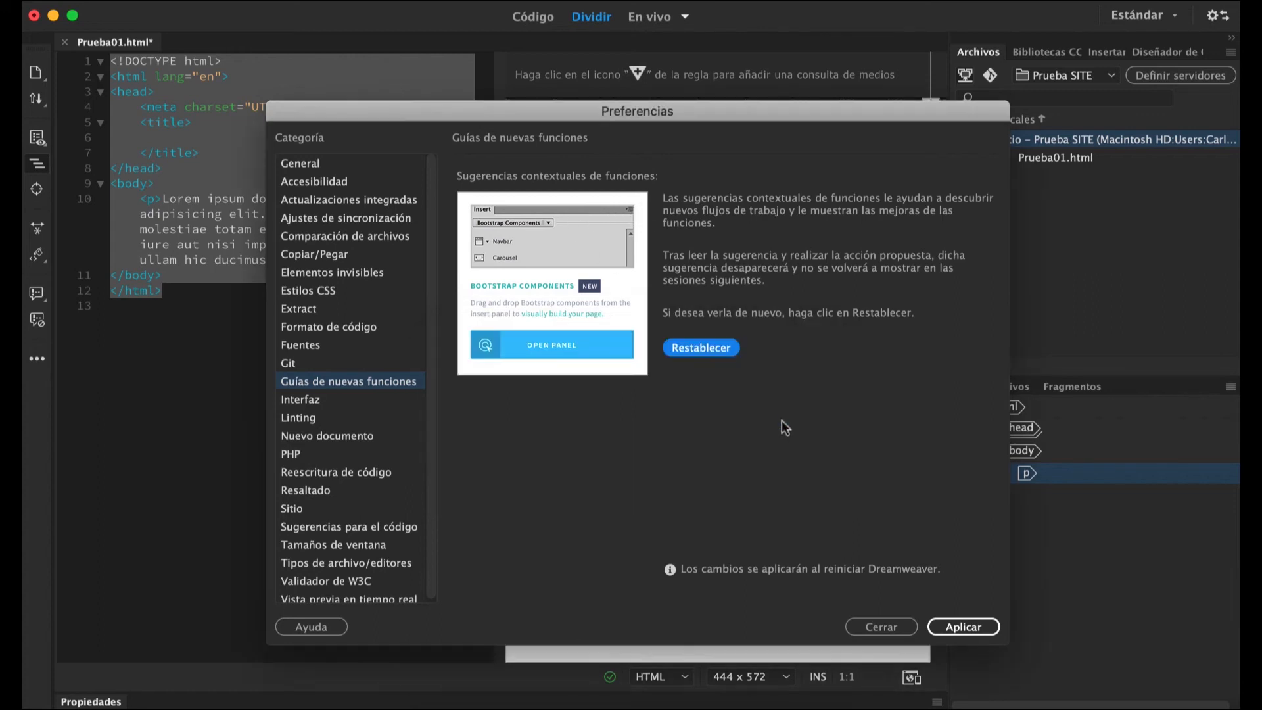
left_click(969, 631)
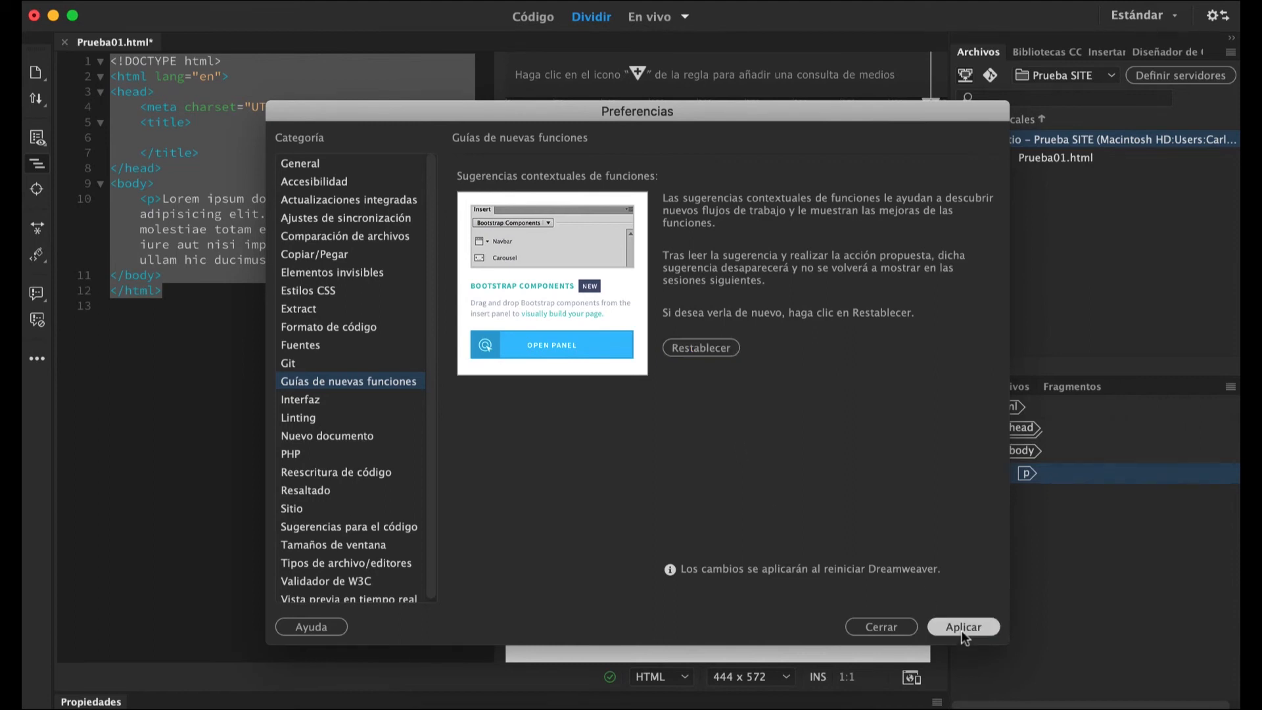
left_click(870, 621)
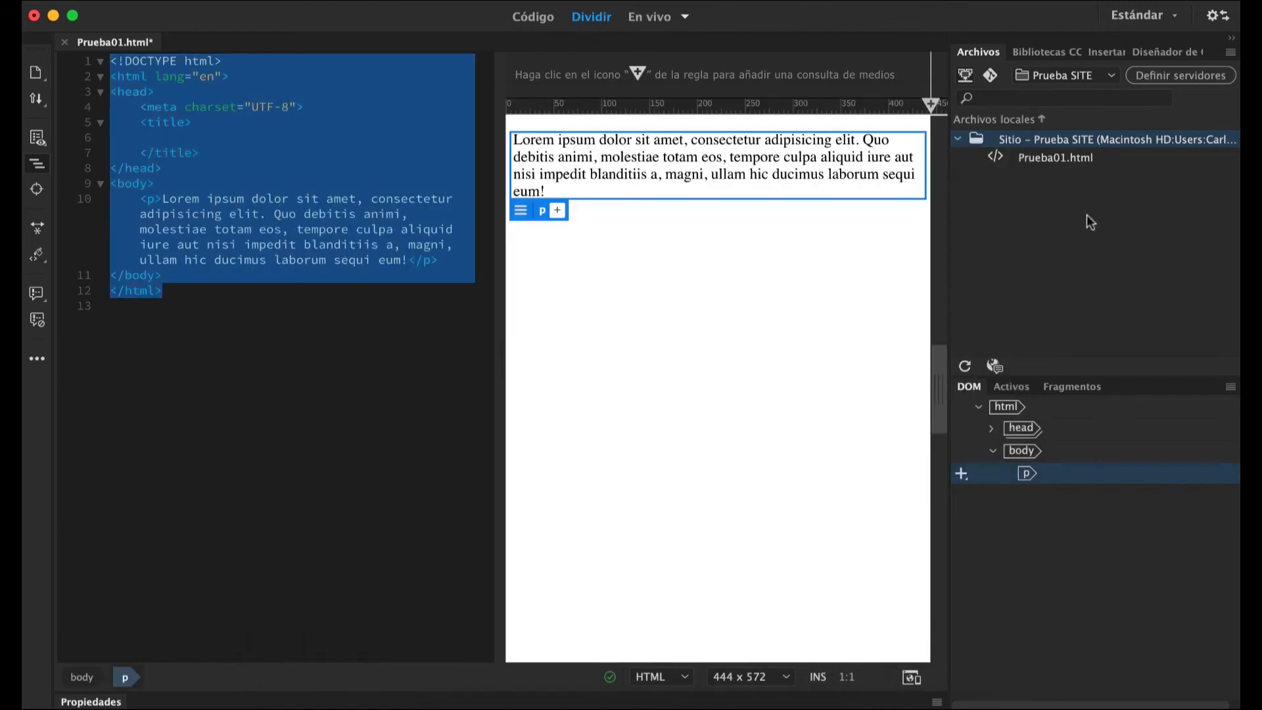
Look at the Bibliotecas CC and Diseñador de CSS areas, with the html element selected in the DOM.
left_click(1041, 56)
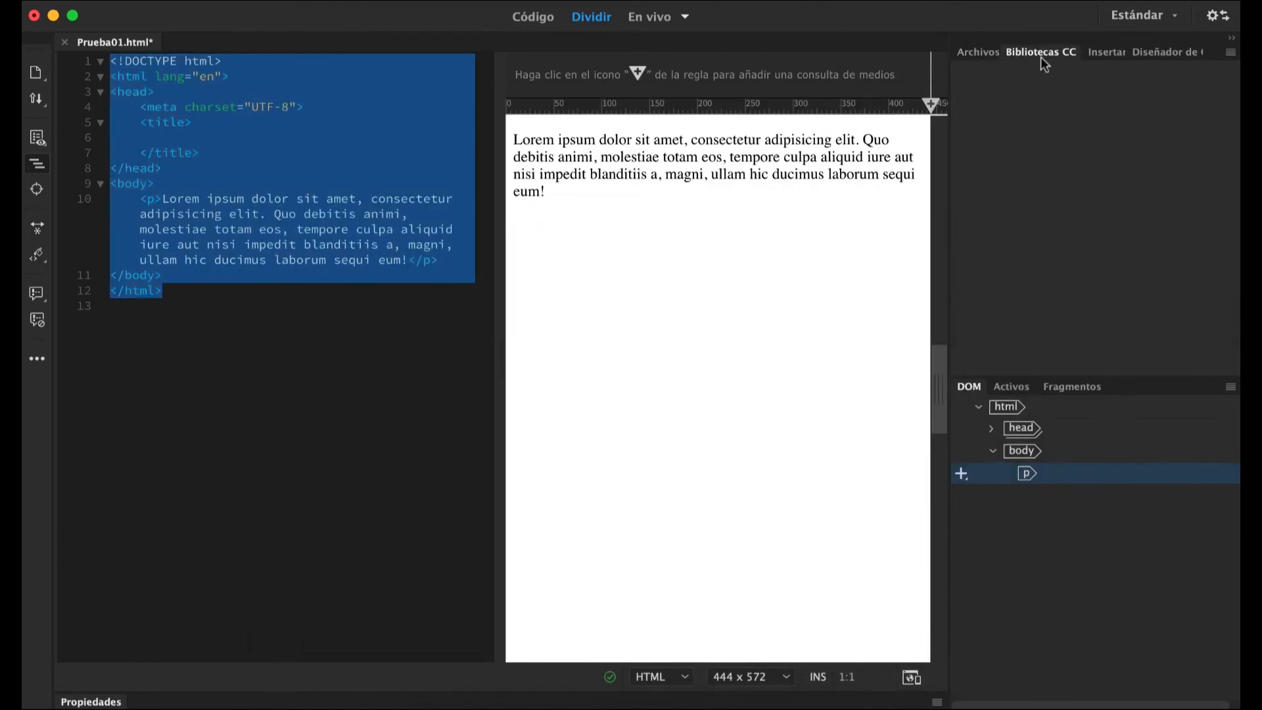
left_click(1005, 407)
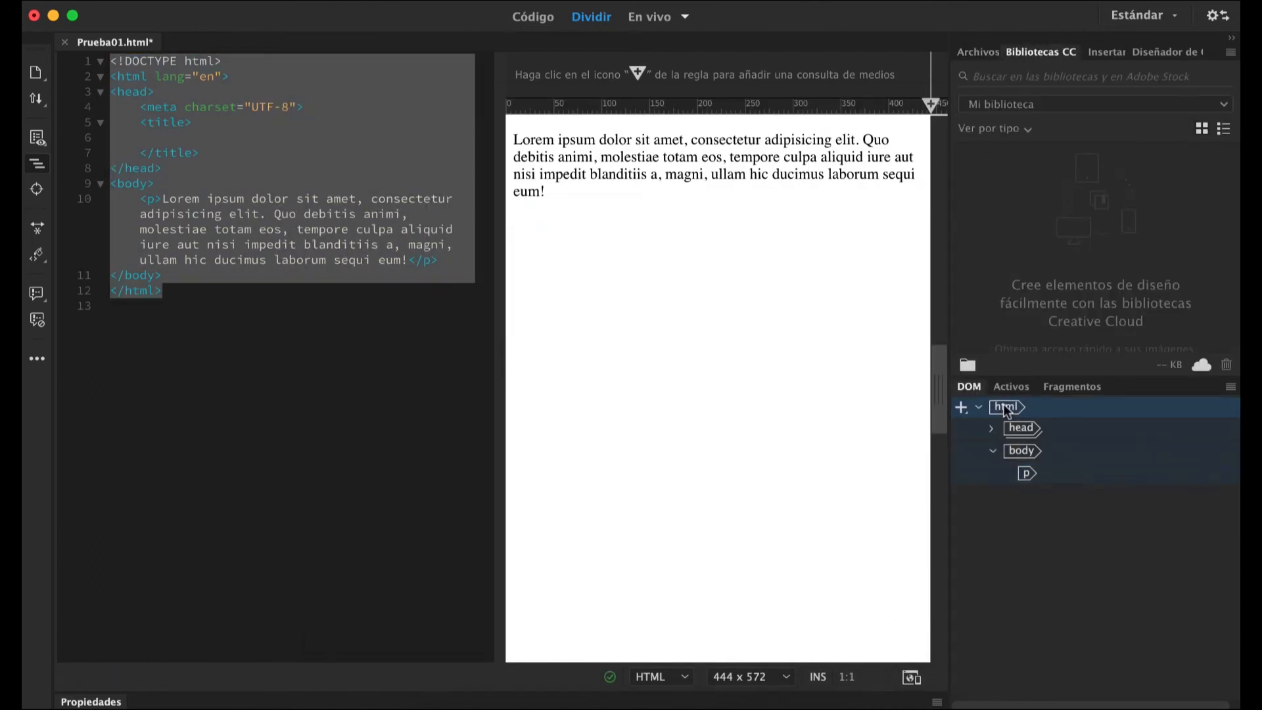
left_click(42, 106)
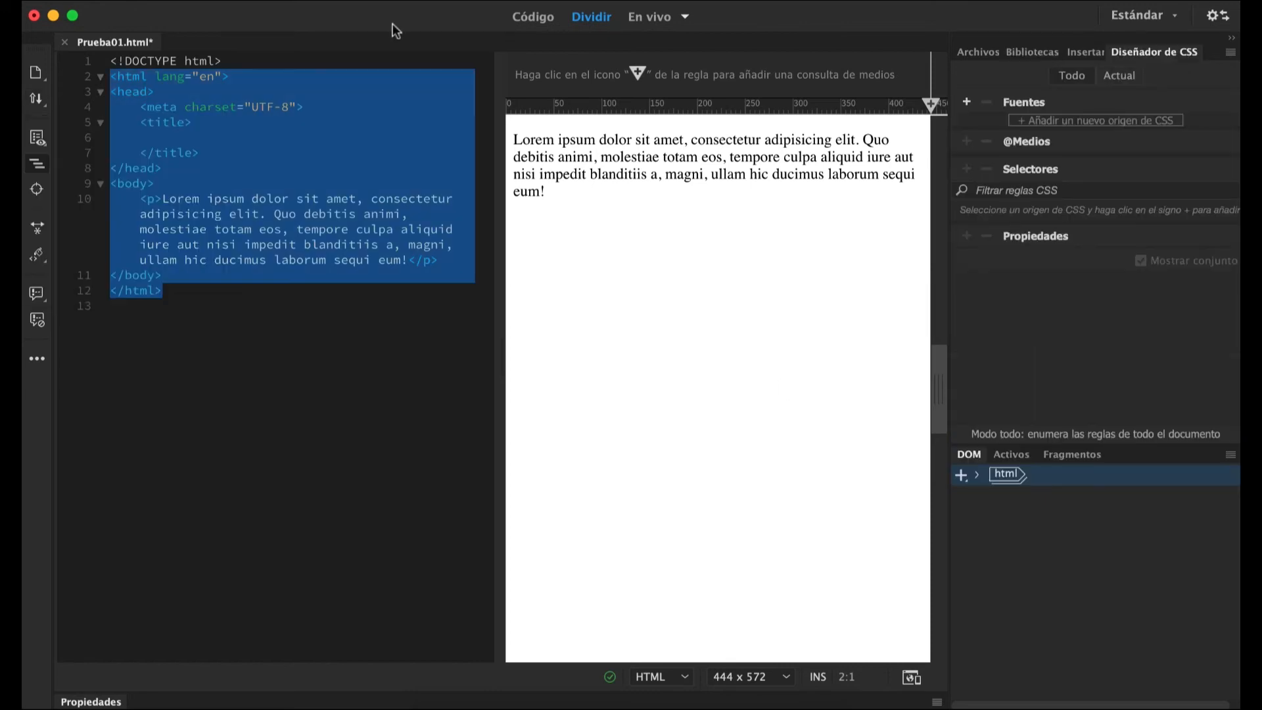
Apply the lightest application theme with the Light code theme in the Interfaz preferences, and move the dialog away from the page.
key("super+u")
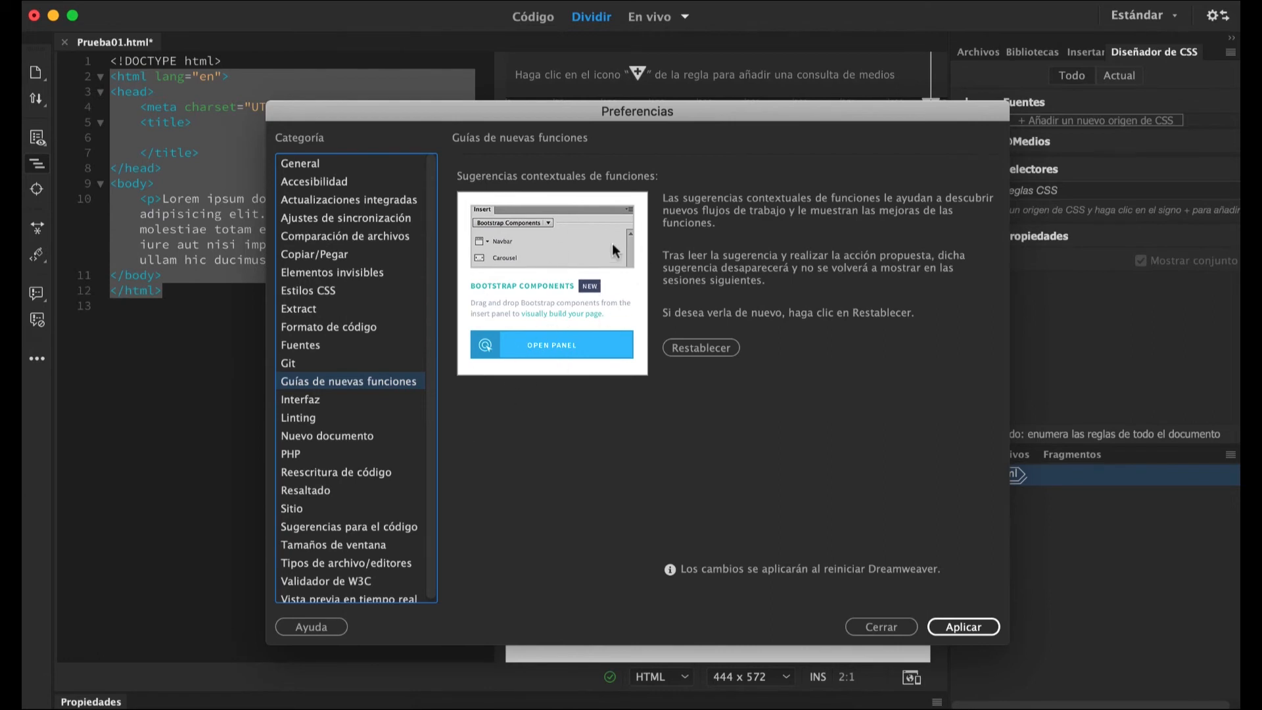
left_click(301, 400)
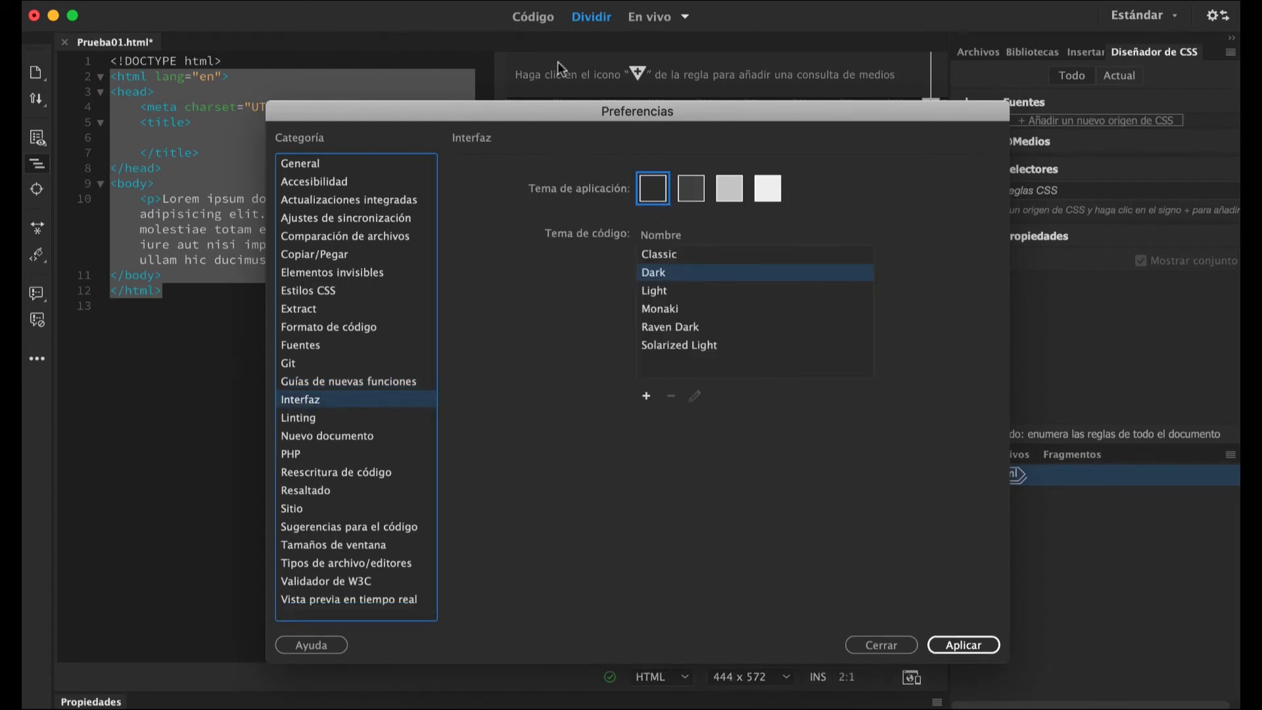
left_click(767, 195)
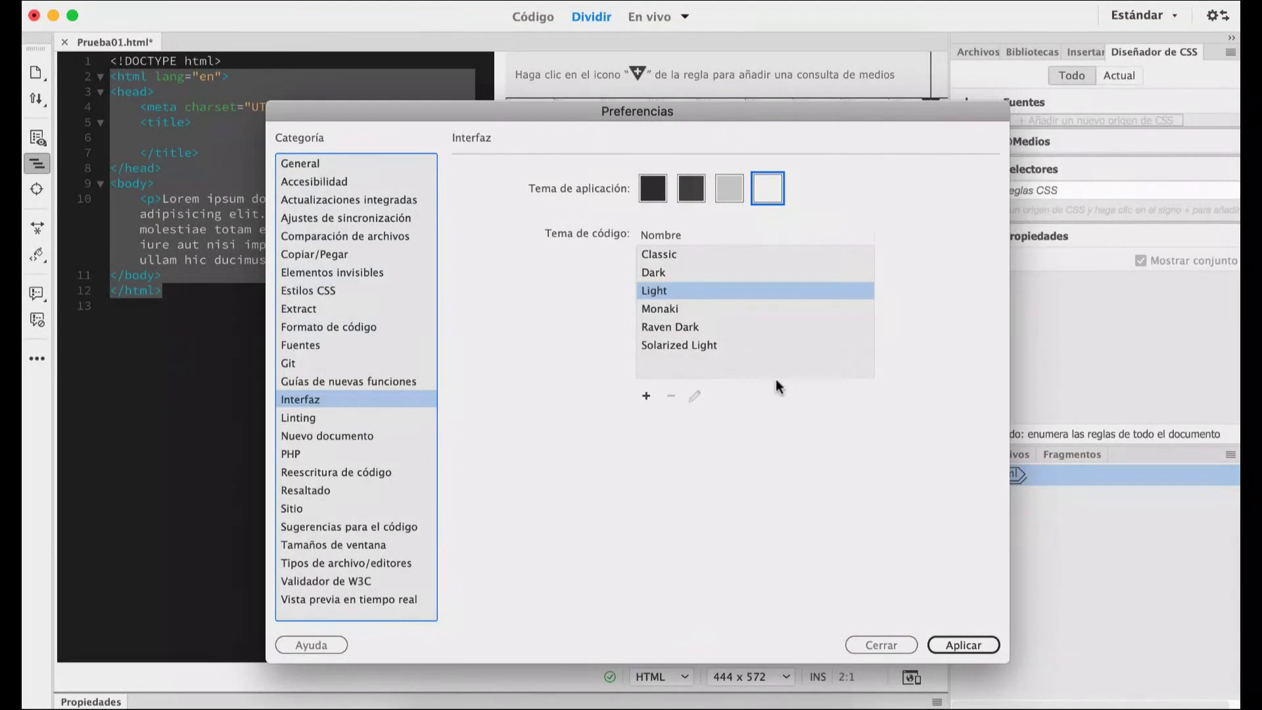
left_click(695, 289)
left_click(965, 647)
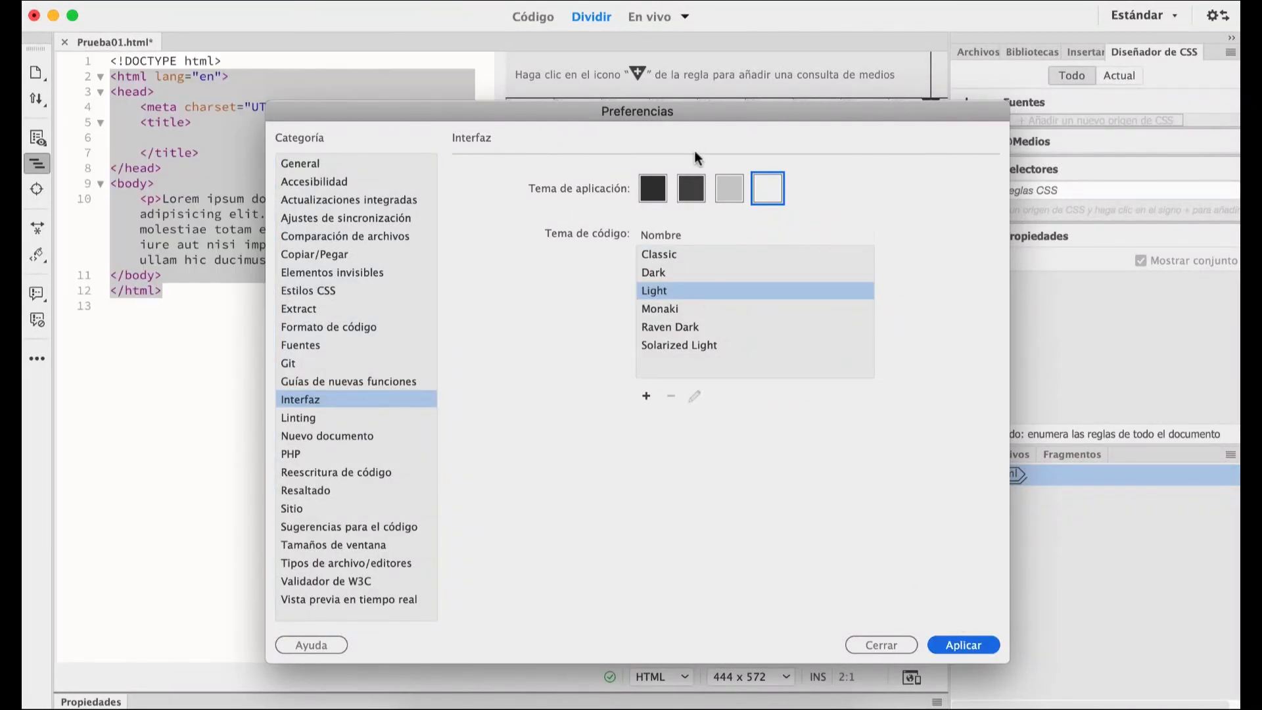
left_click_drag(727, 115, 633, 401)
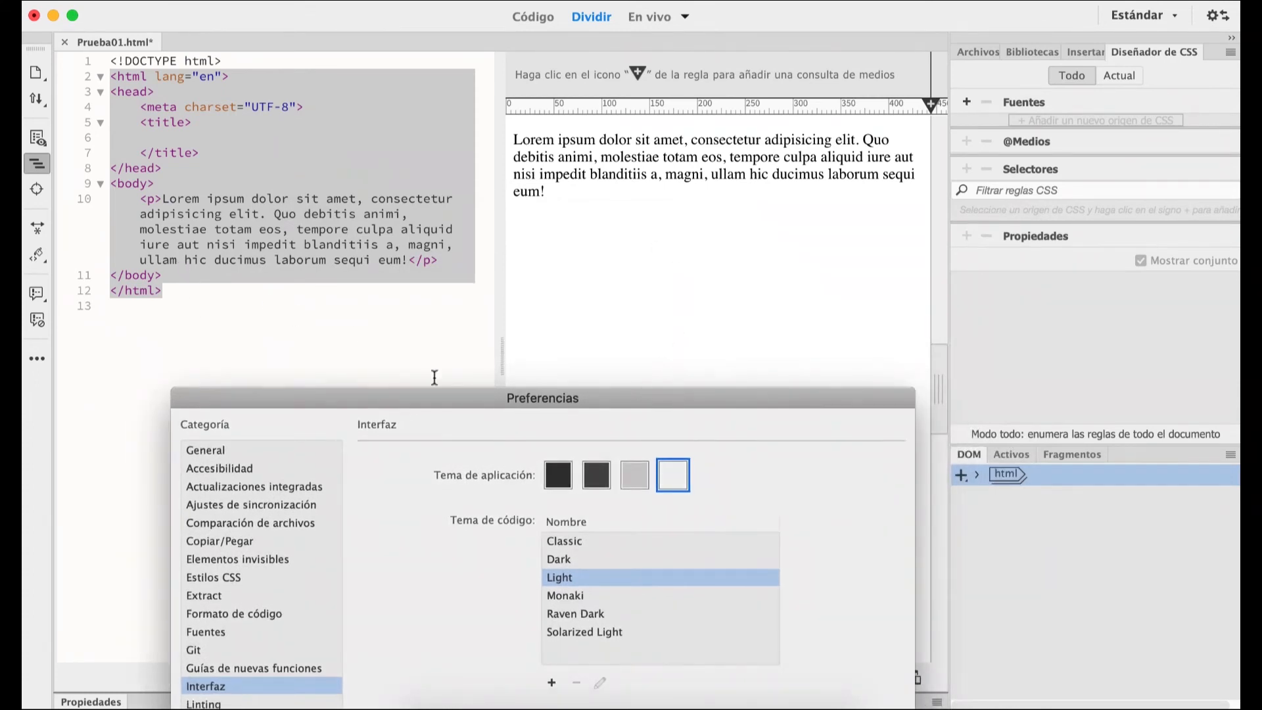
Try the second-darkest application theme in the Interfaz preferences, choose the darkest one, and move the dialog to compare the workspace.
left_click_drag(444, 405, 455, 348)
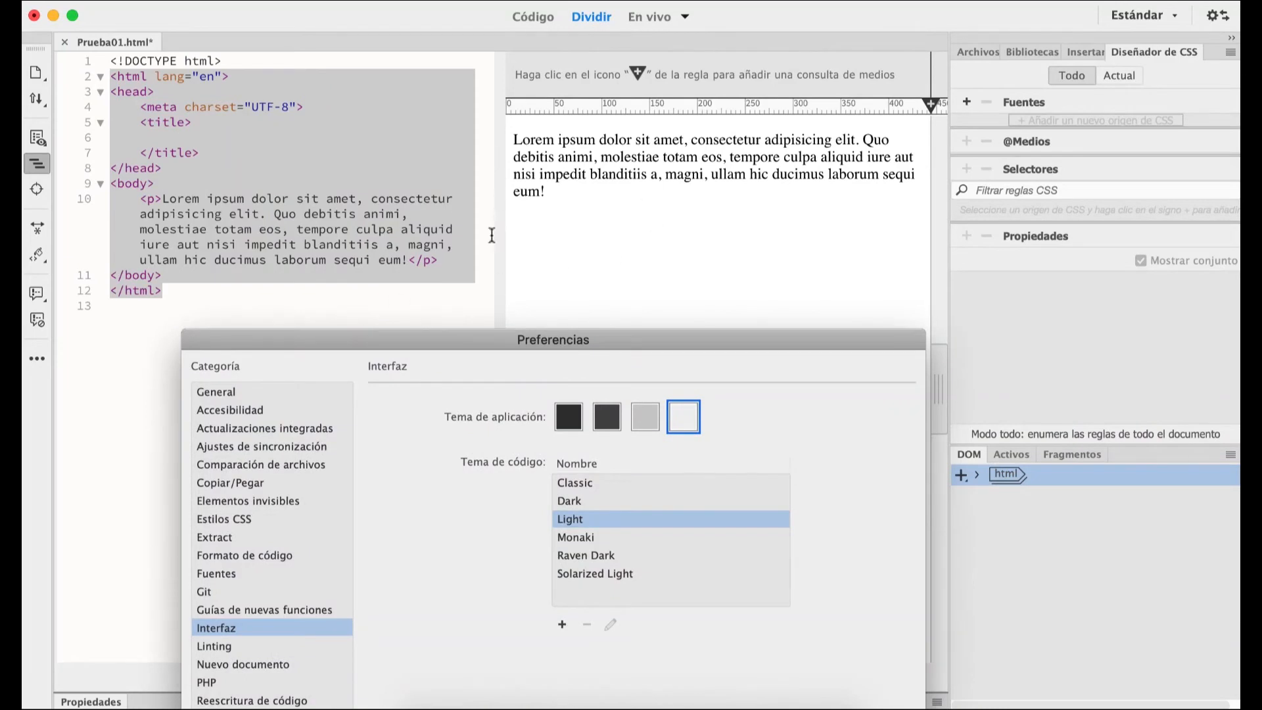
left_click_drag(622, 340, 605, 163)
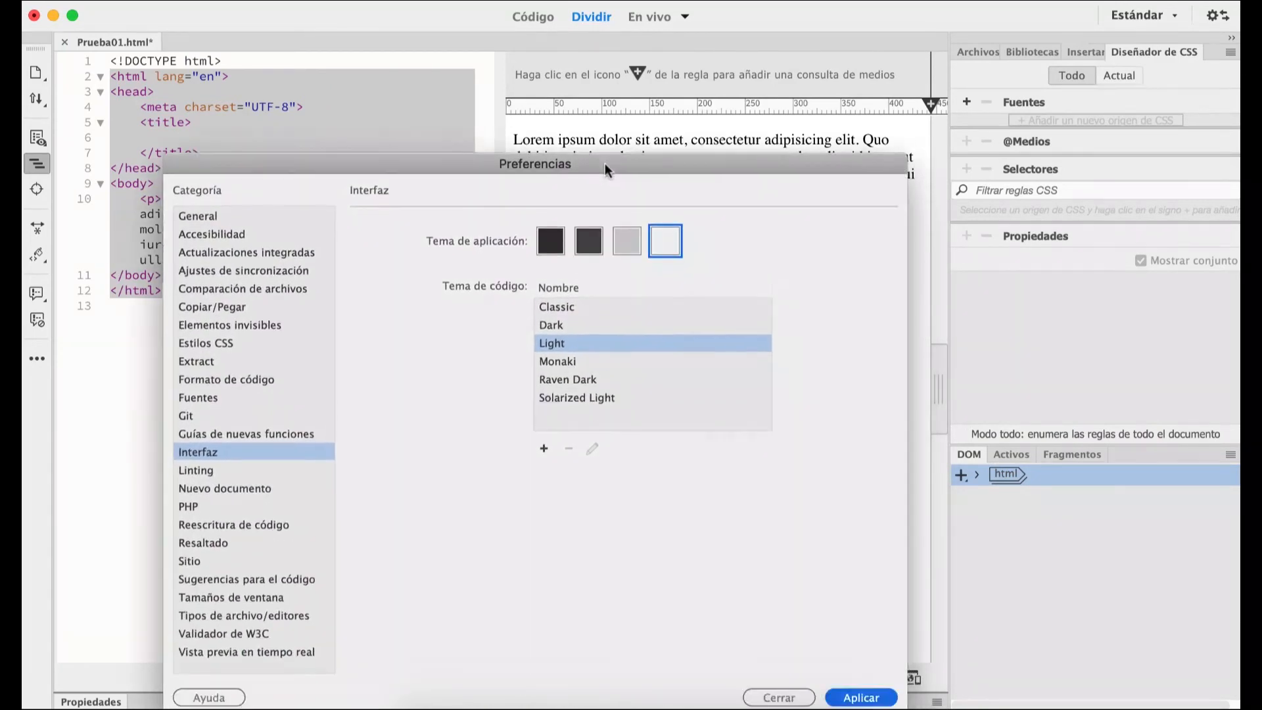
left_click(585, 244)
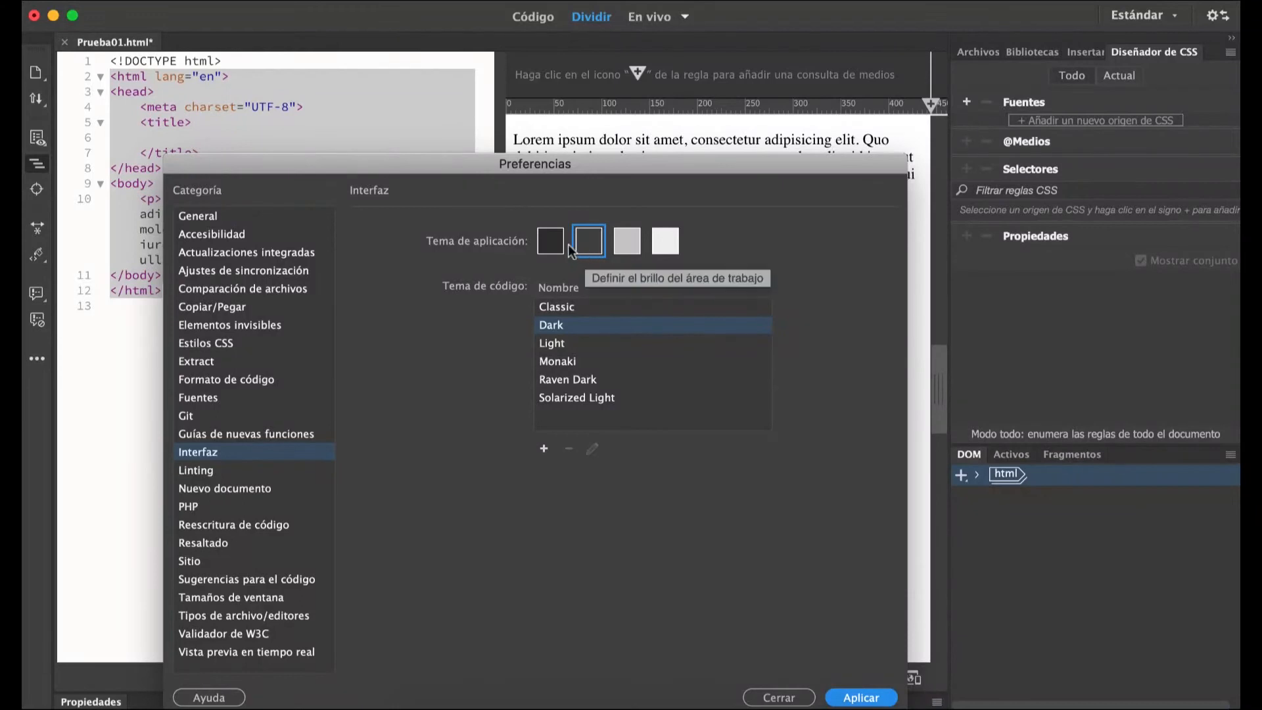
left_click(555, 240)
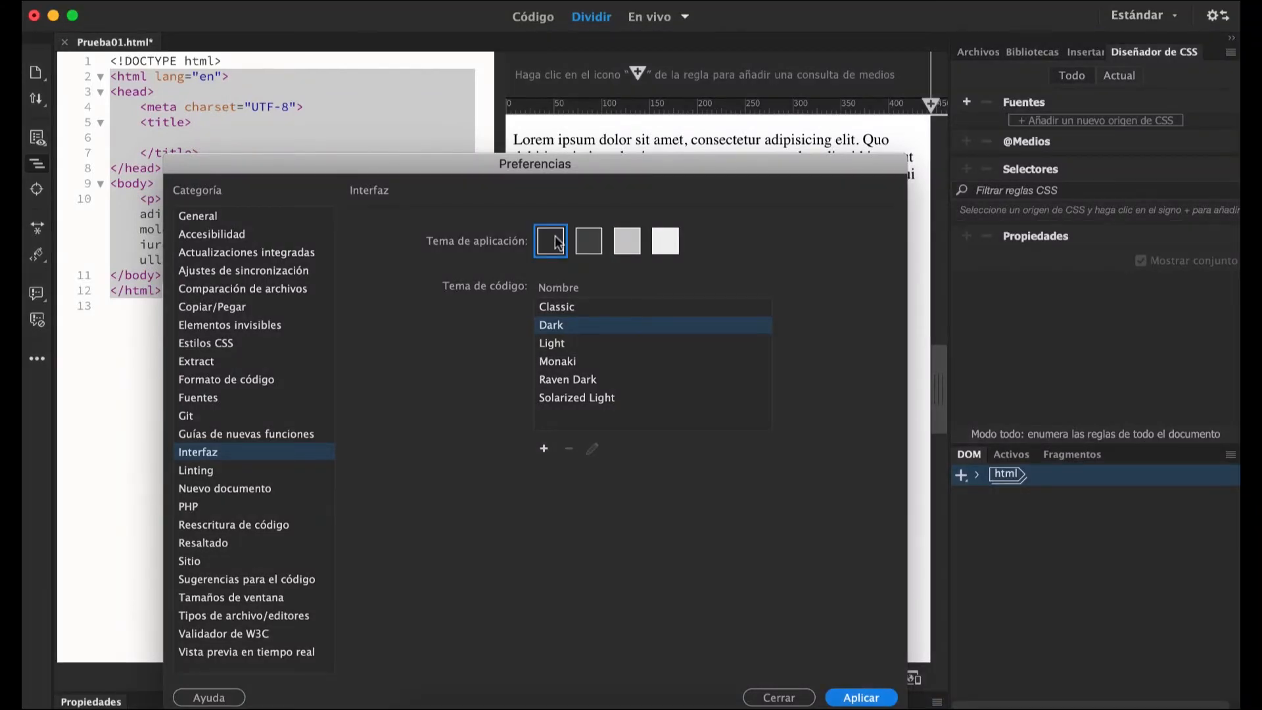
left_click_drag(424, 162, 714, 35)
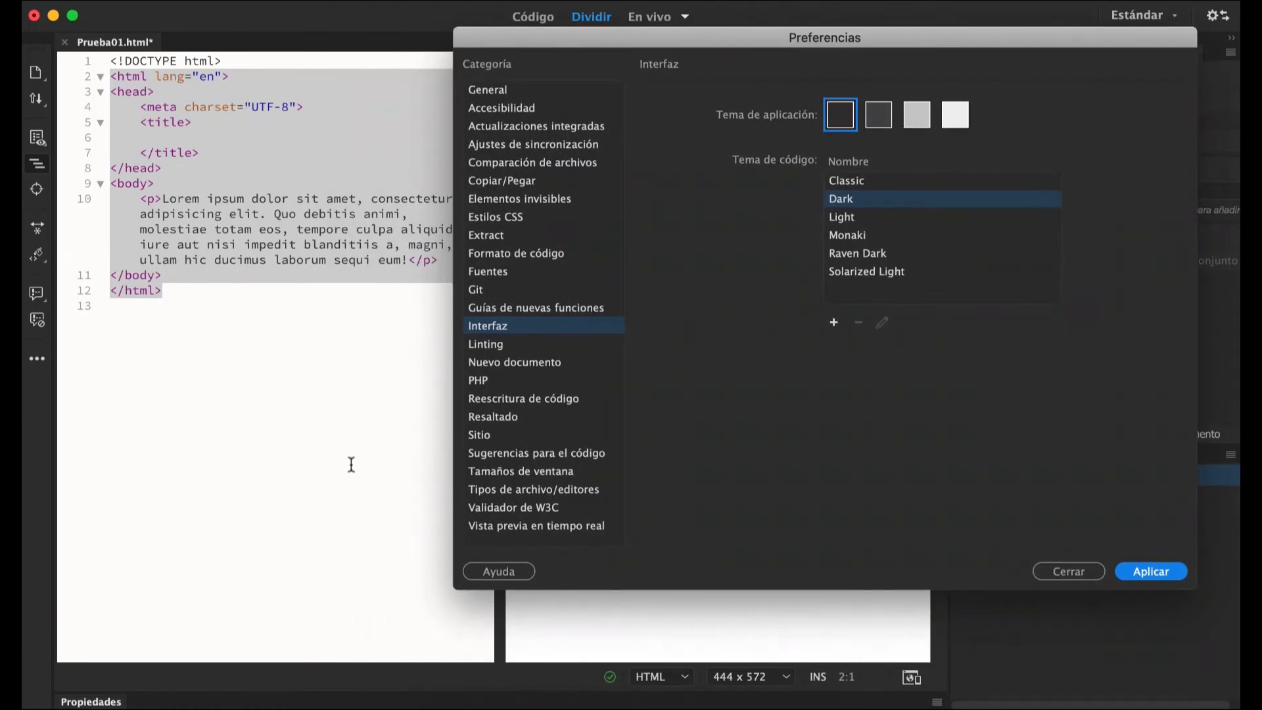
left_click_drag(635, 44, 547, 422)
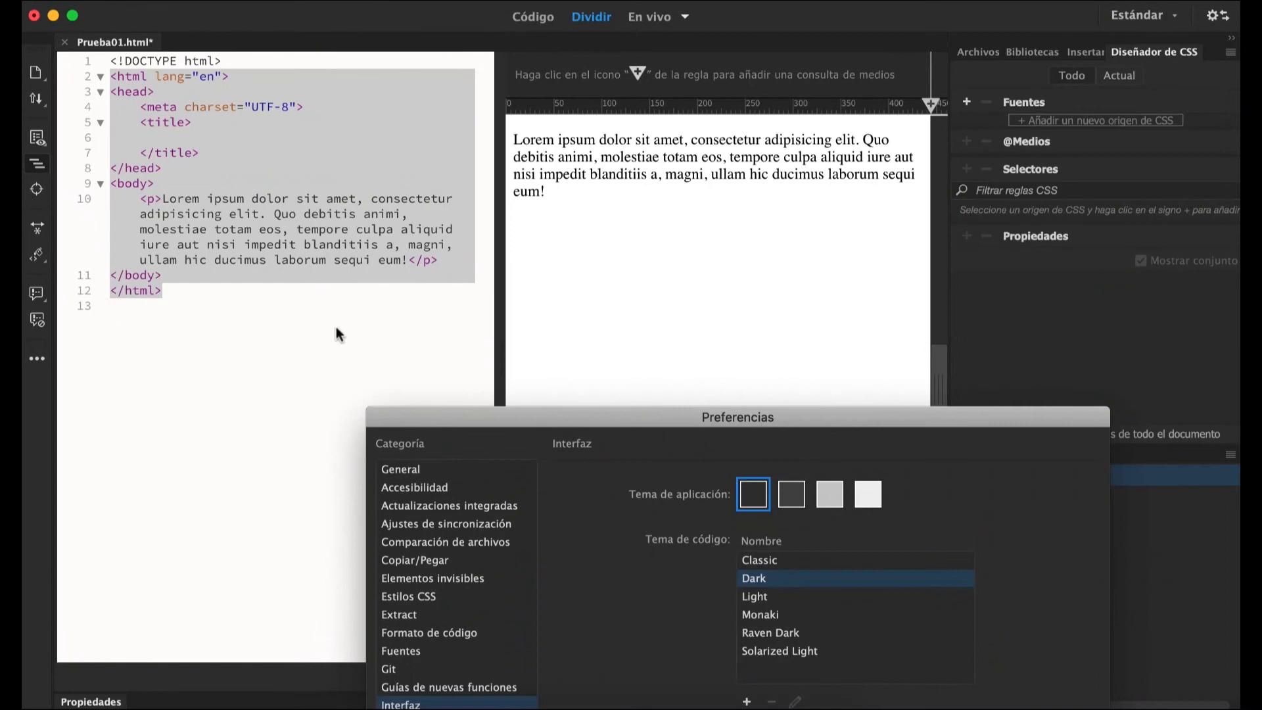
left_click_drag(471, 427, 338, 107)
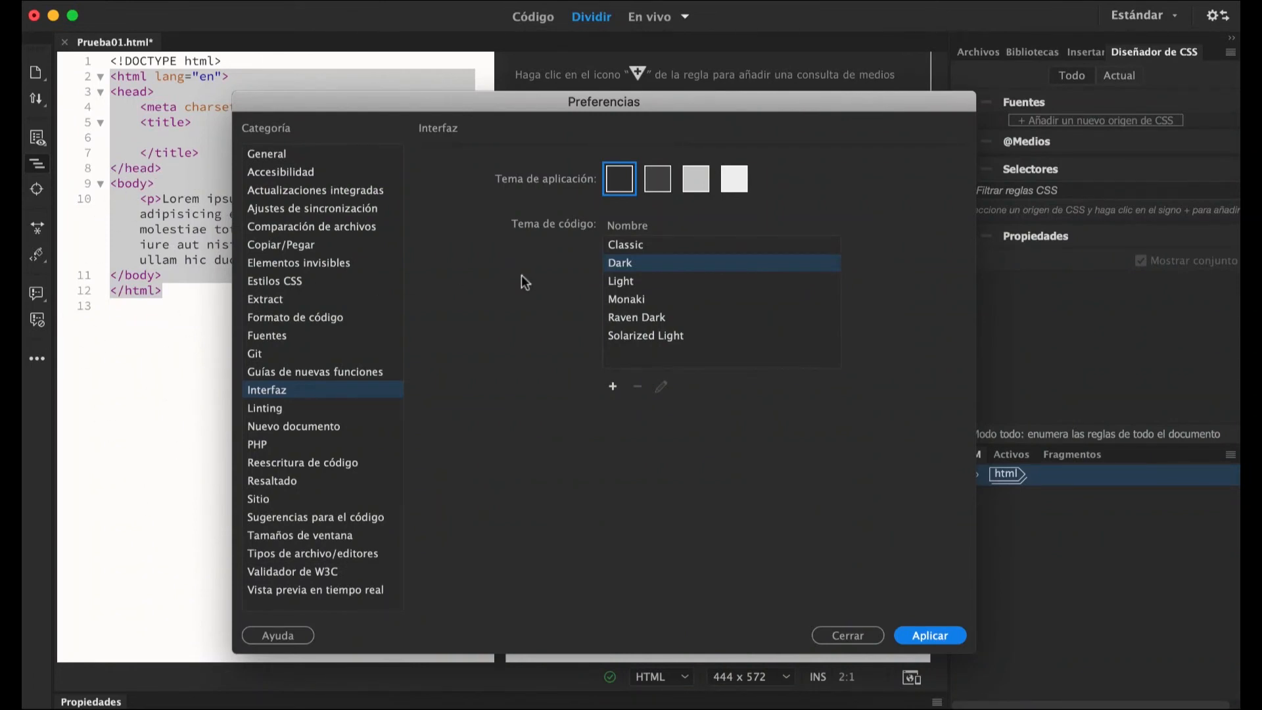
Apply the Dark code theme, close Preferencias and place the cursor in the empty area below the code.
left_click(623, 264)
left_click(922, 633)
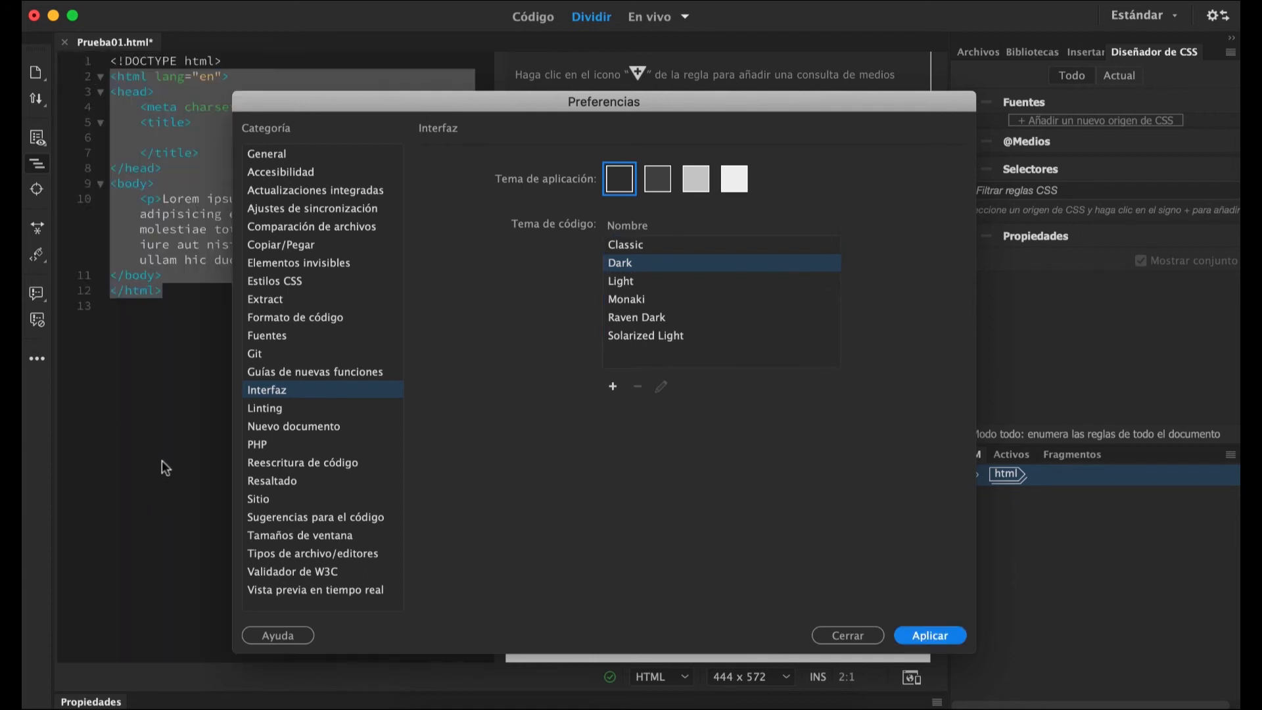
left_click(824, 633)
left_click(250, 426)
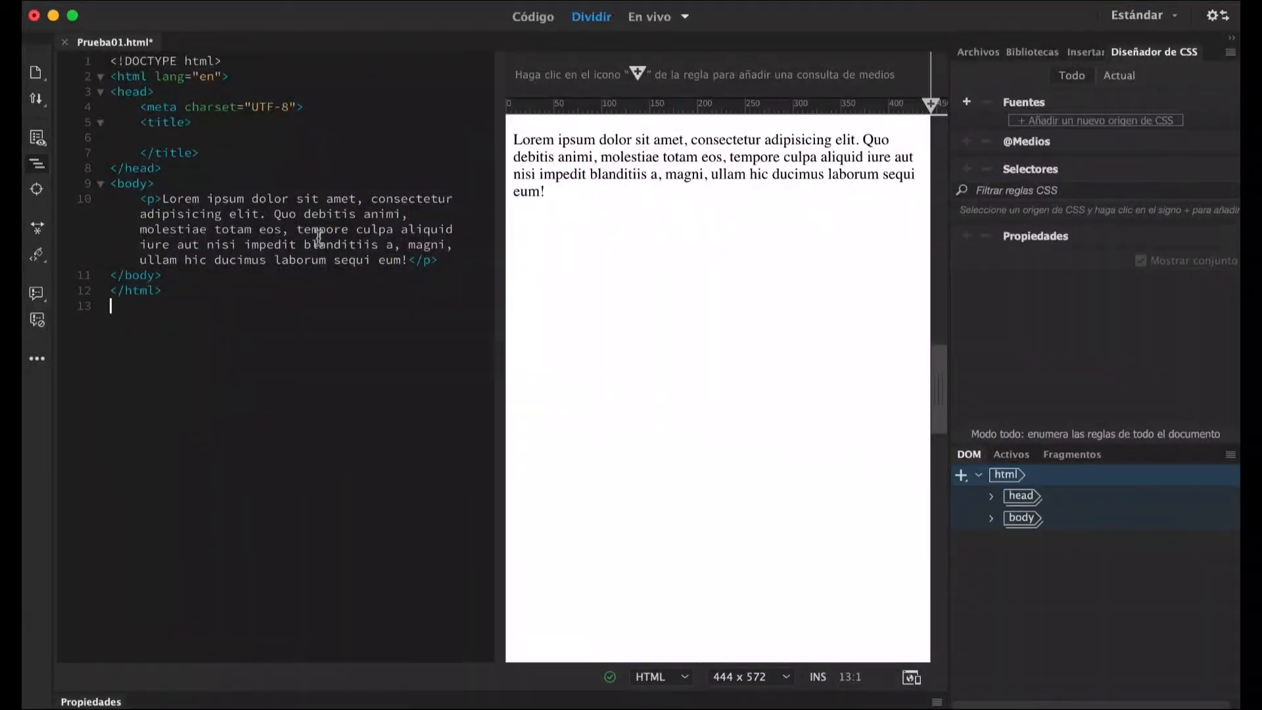
Review the default document, extension, DTD and encoding options in the Nuevo documento preferences, and close Preferencias with the HTML and HTML5 defaults.
key("super+u")
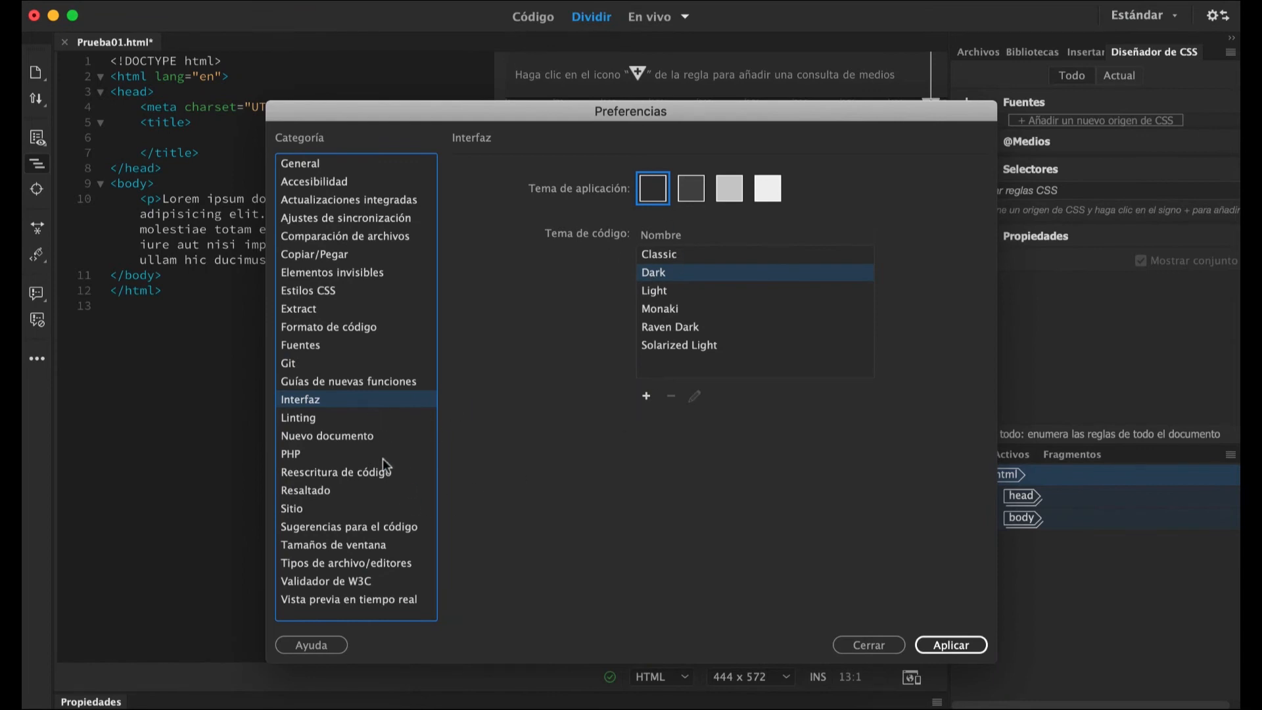
left_click(343, 441)
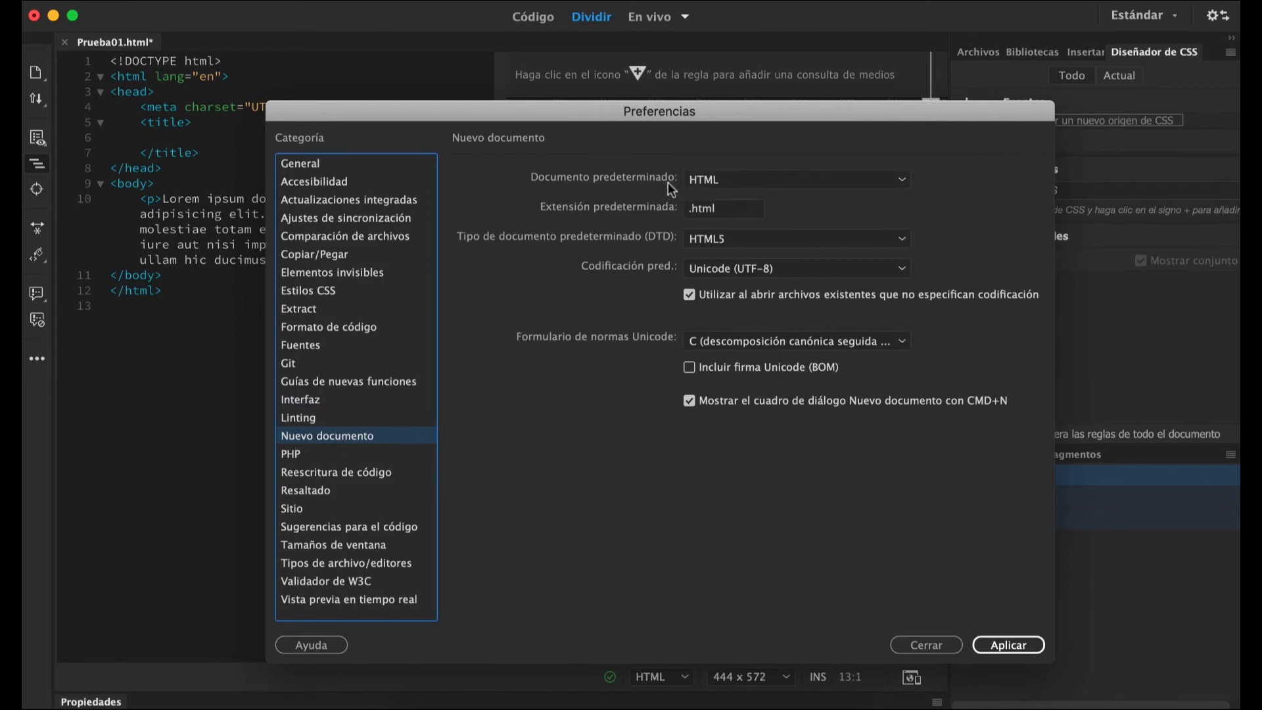
left_click(881, 183)
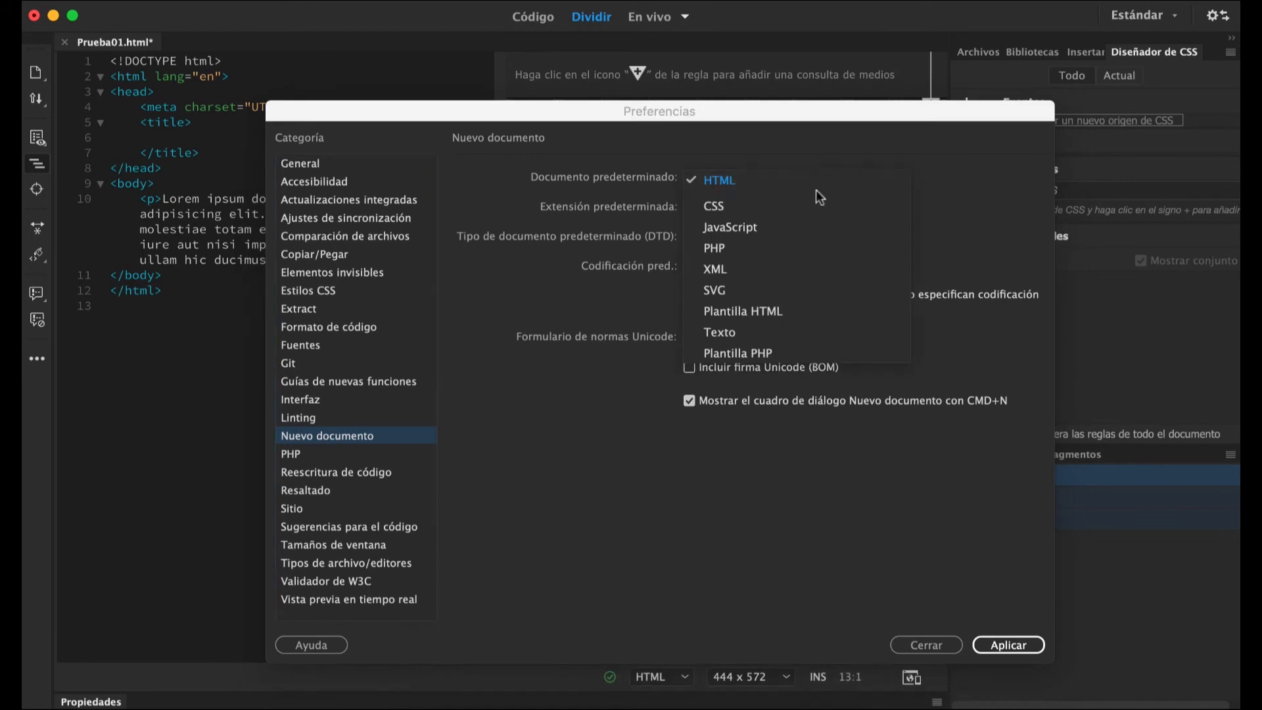
left_click(564, 301)
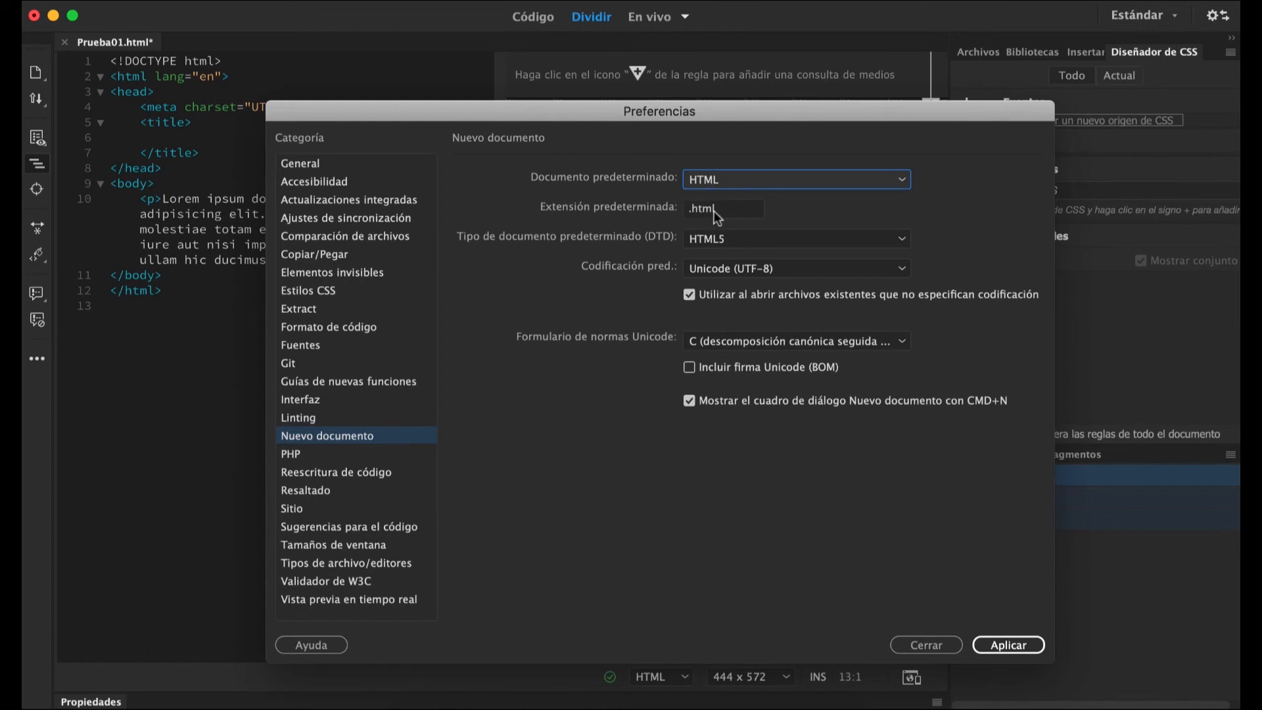
left_click(763, 244)
left_click(507, 272)
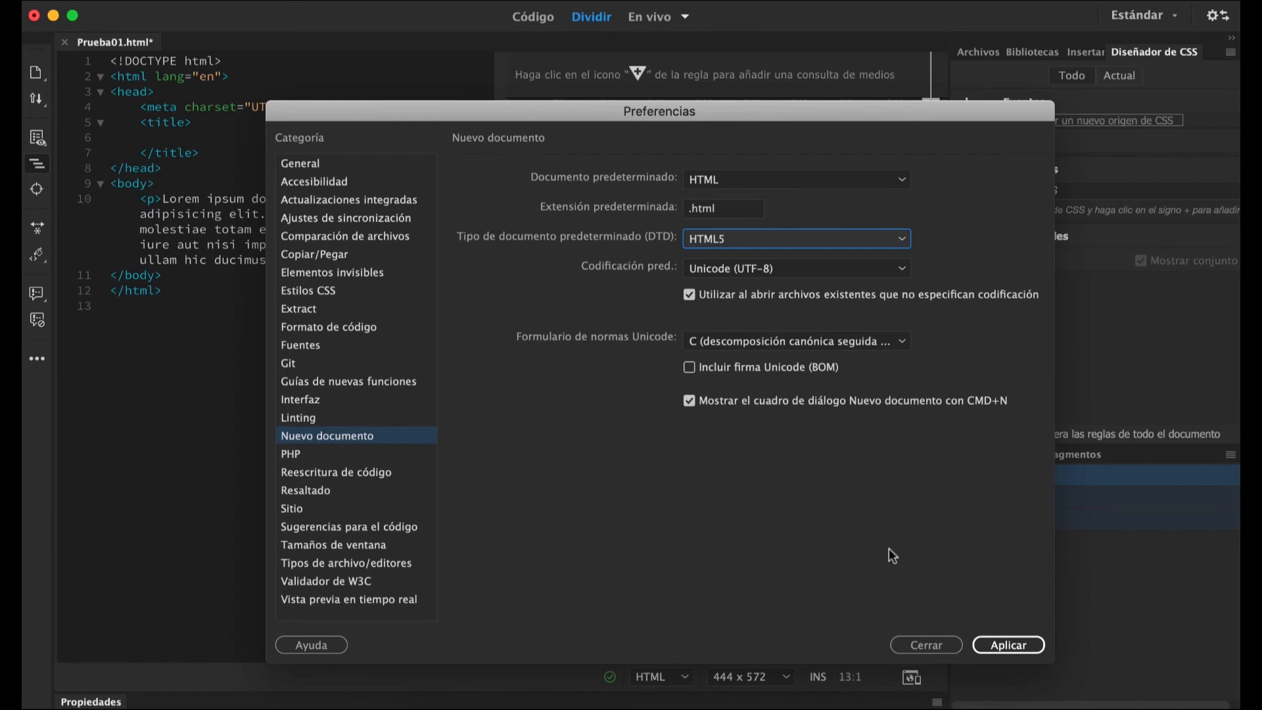
left_click(993, 644)
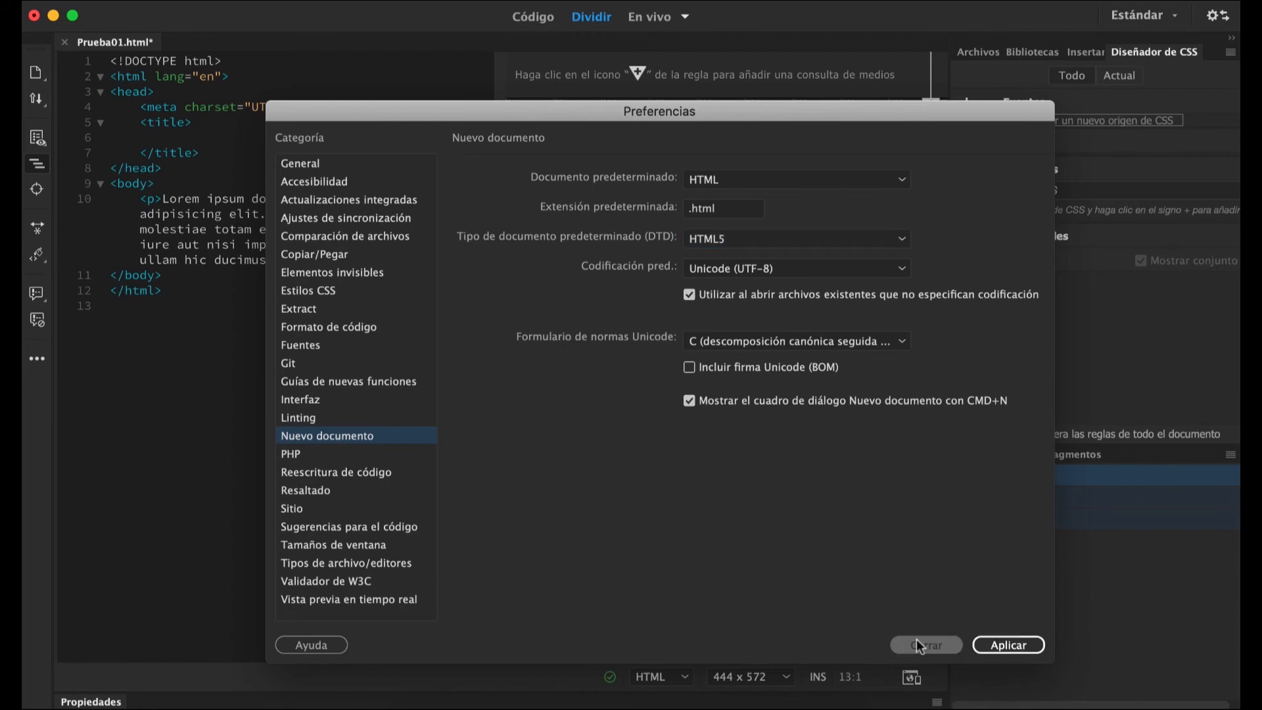
left_click(916, 640)
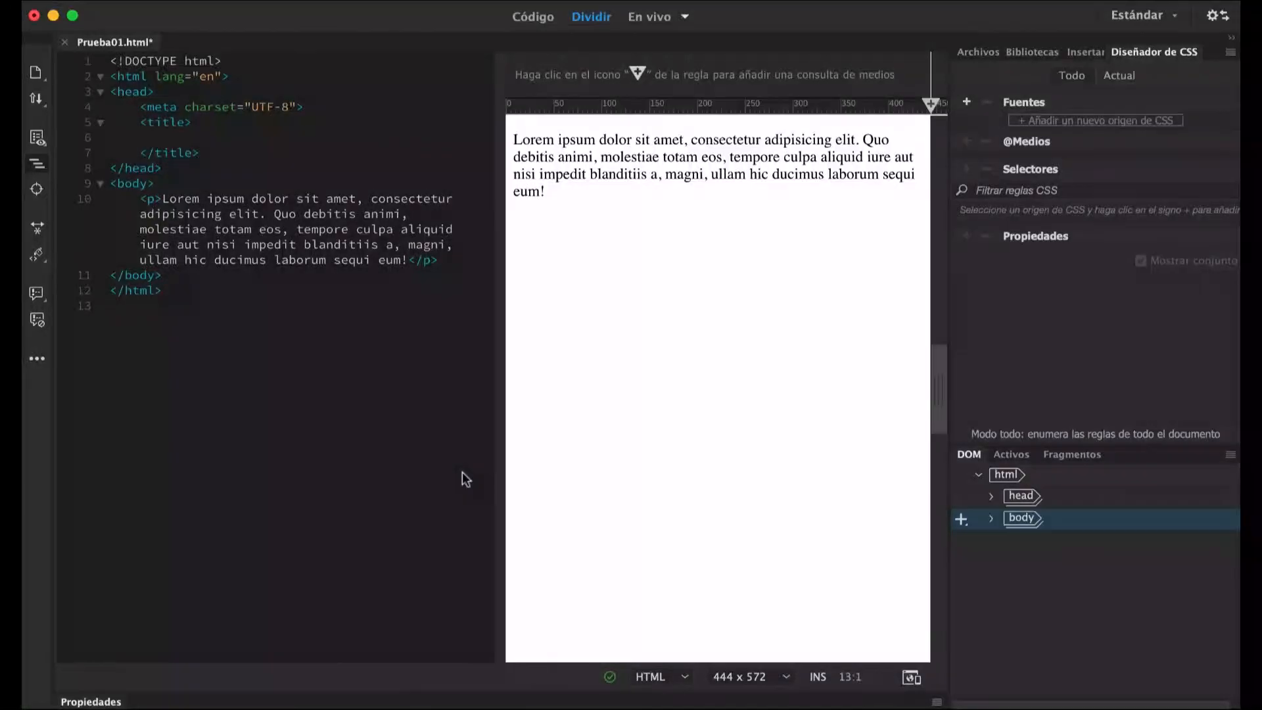
Create a new HTML5 document without a framework, titled "nnnn".
key("super+n")
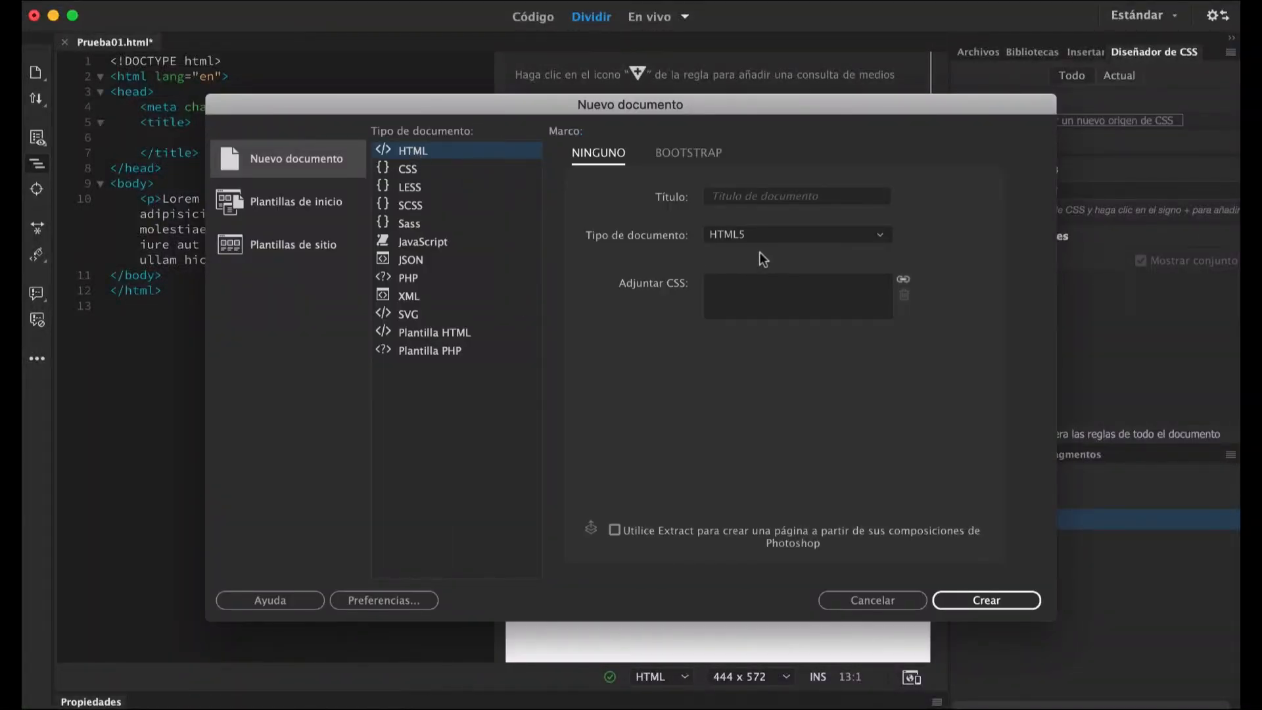
left_click(724, 194)
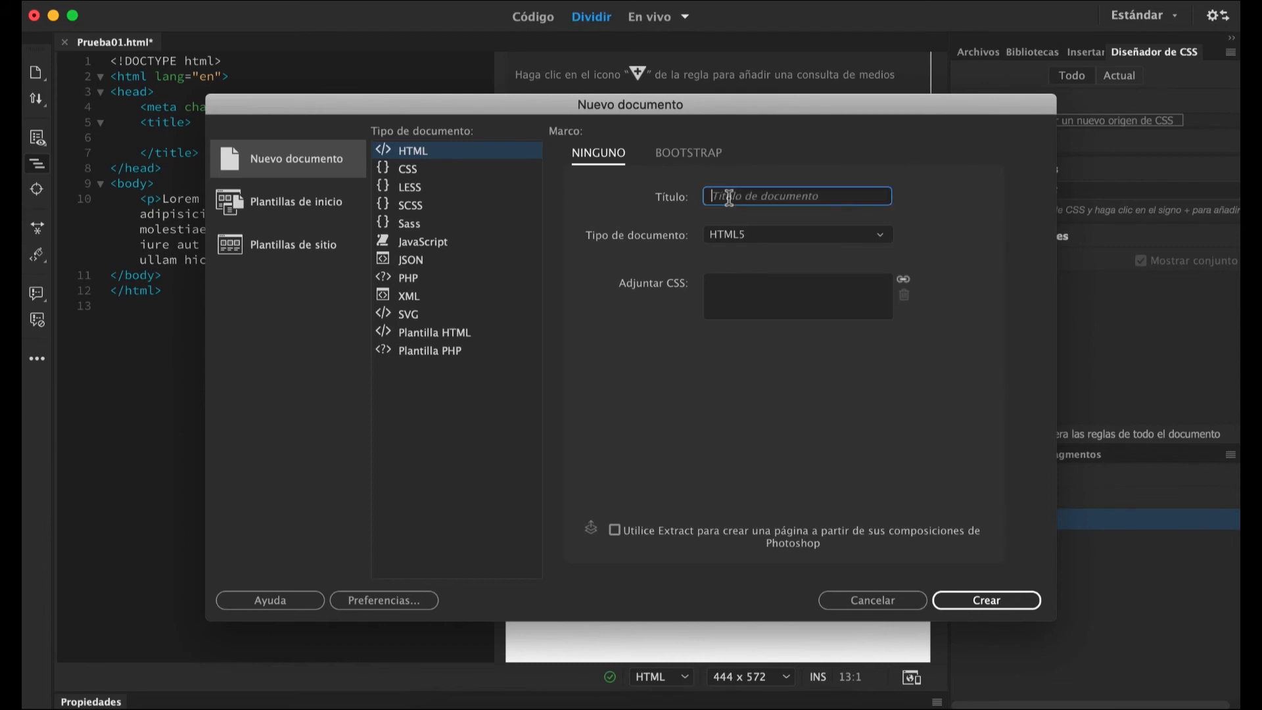
type("nnnn")
left_click(998, 600)
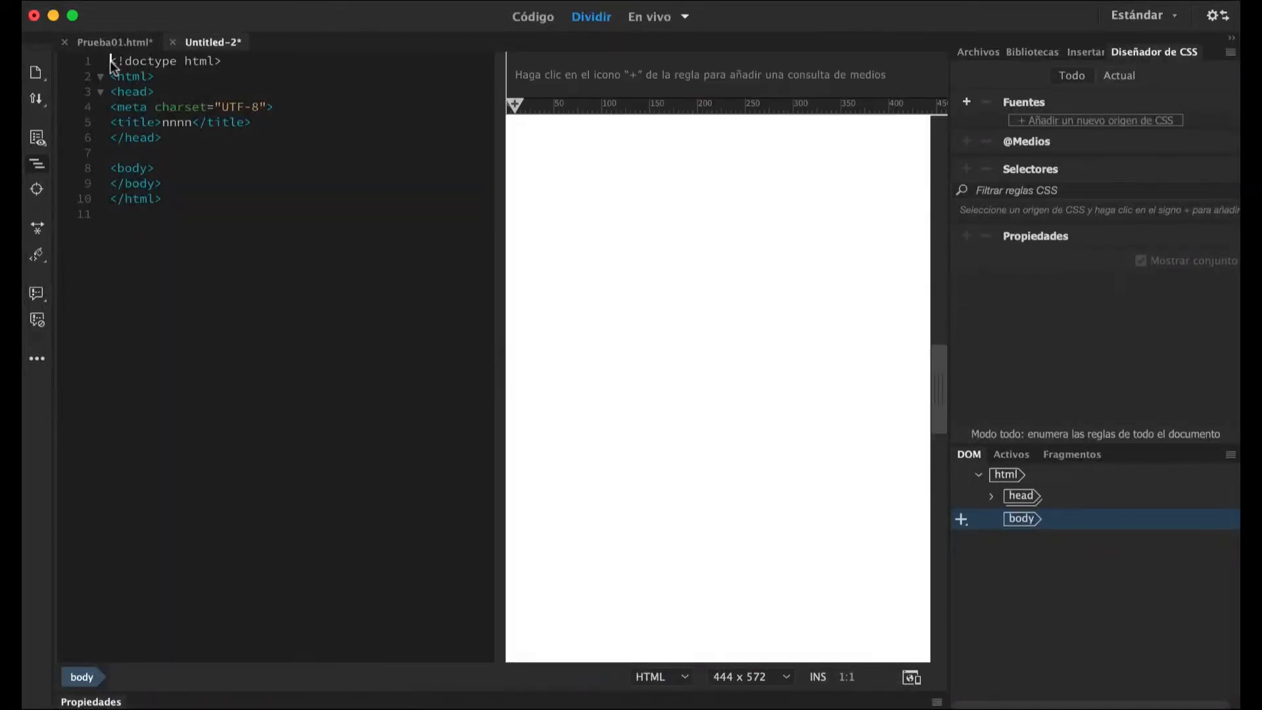
Examine the doctype and charset declarations in the new document's code, and close it without saving.
left_click_drag(230, 62, 111, 61)
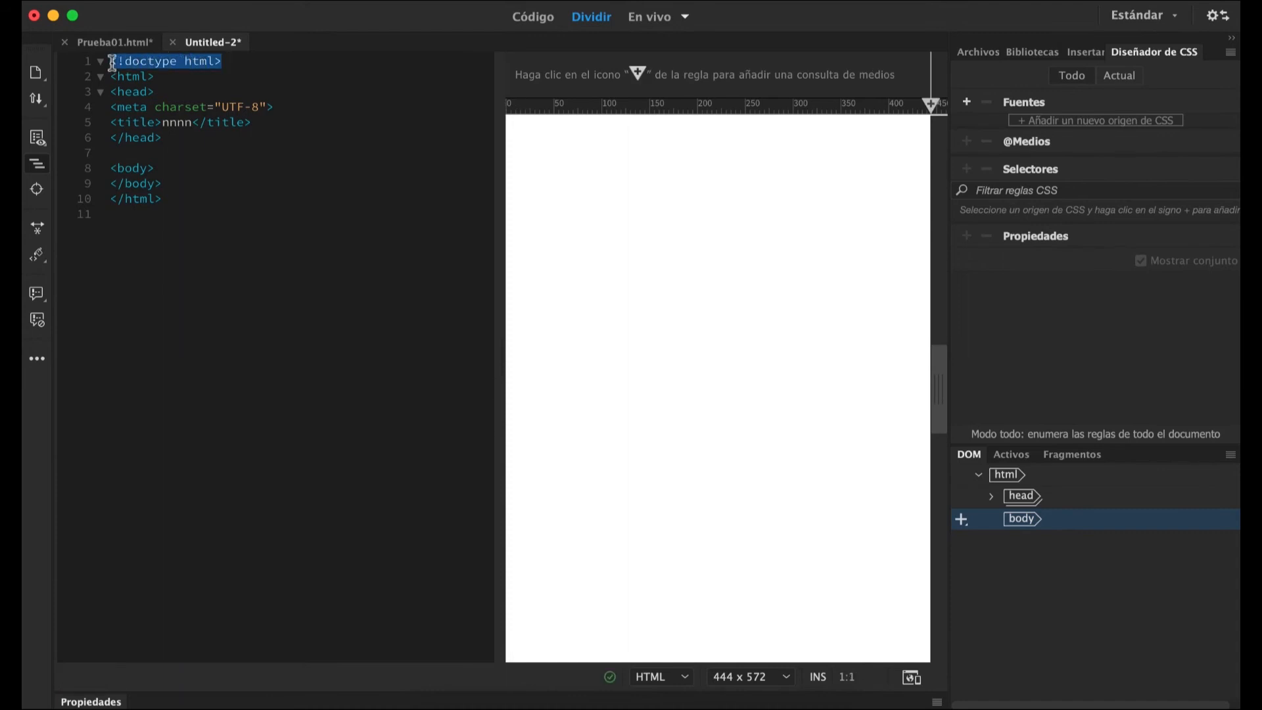
left_click(222, 65)
left_click_drag(215, 61, 123, 65)
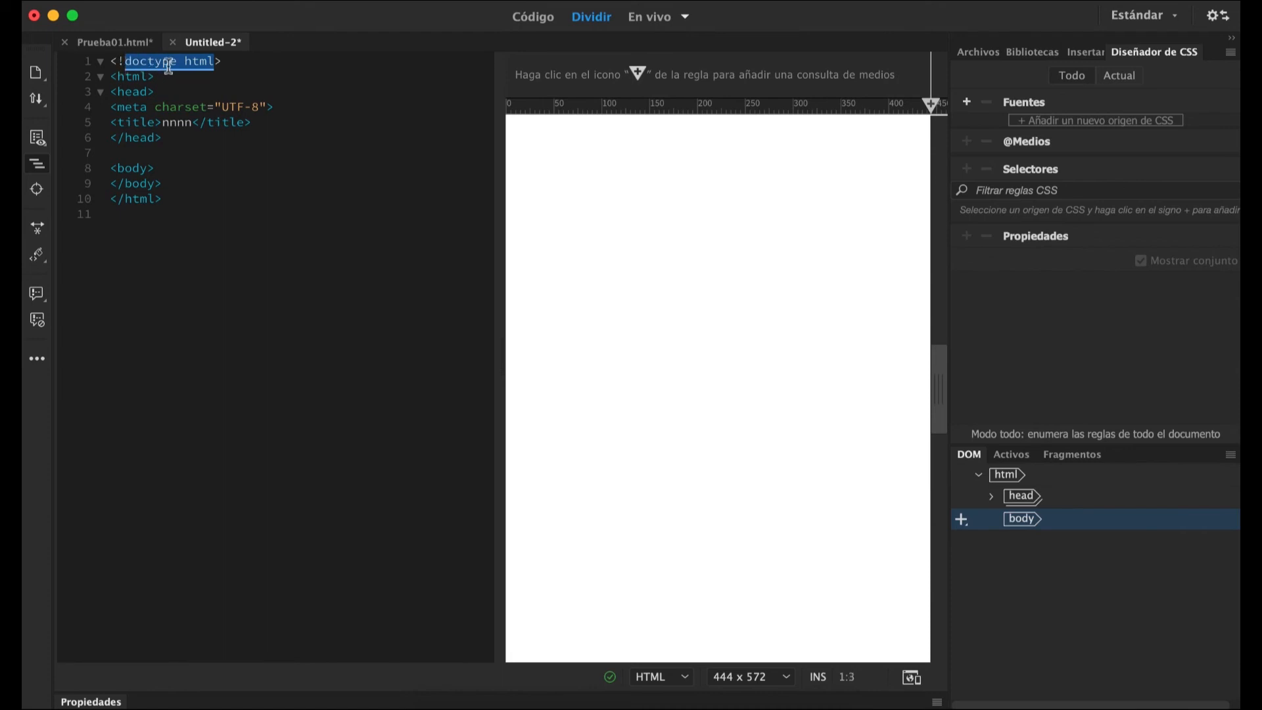
left_click(192, 62)
left_click_drag(153, 107, 260, 107)
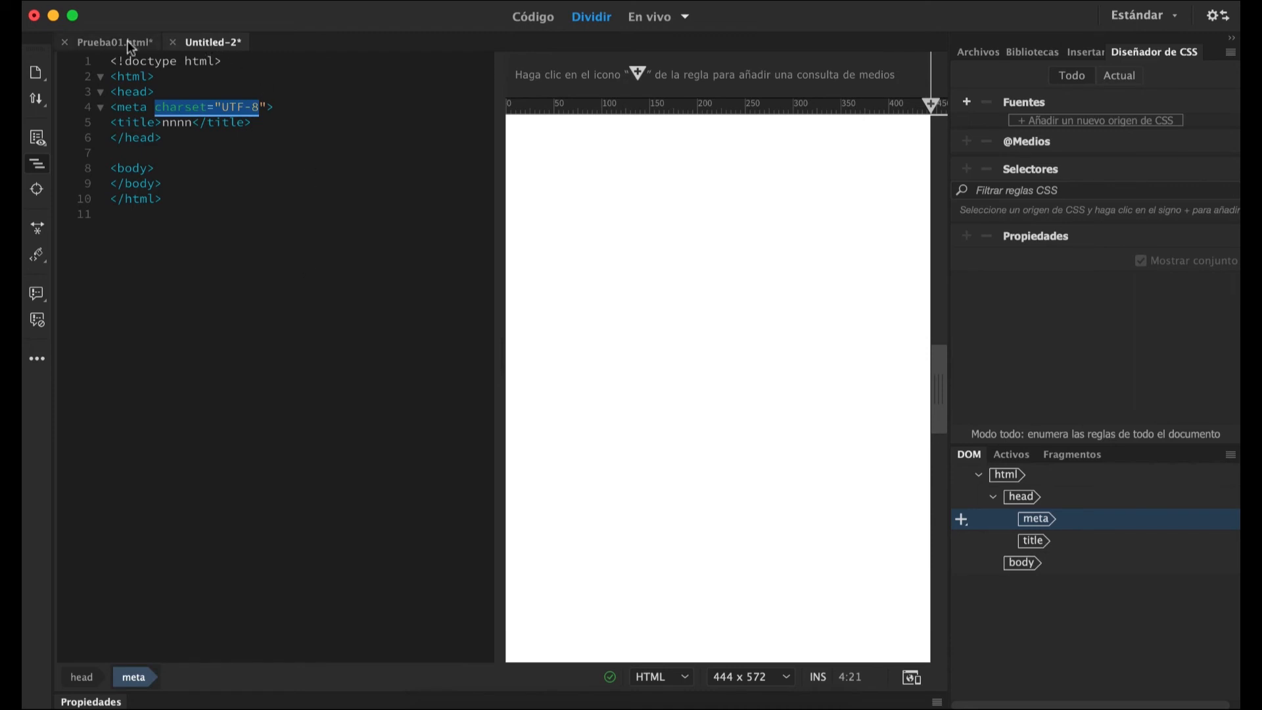
left_click(174, 43)
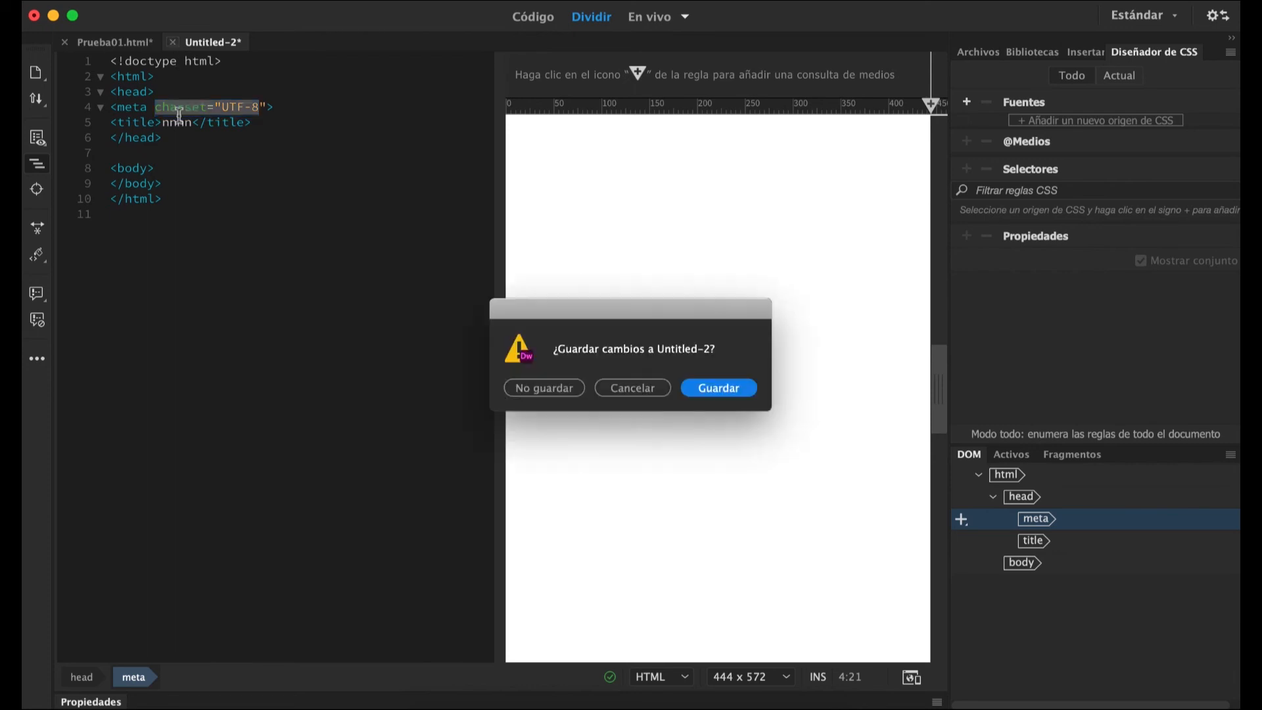
left_click(540, 390)
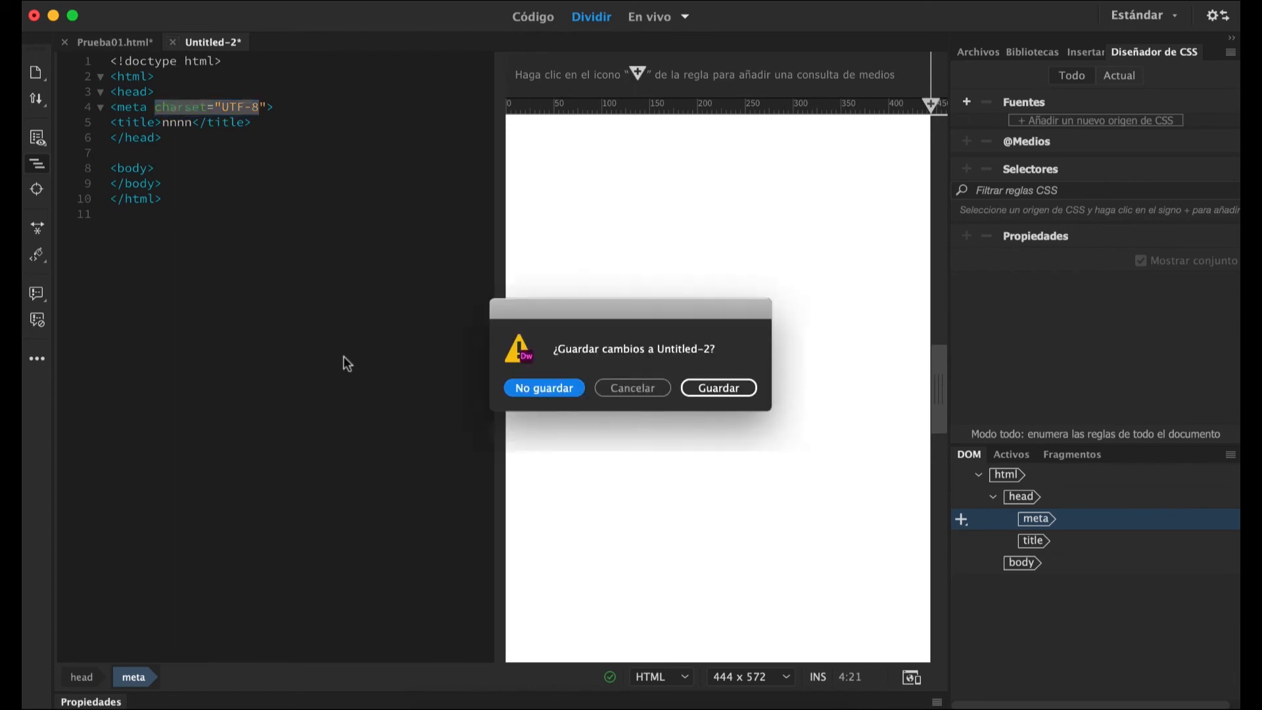
Set the PHP version to PHP 7.1 in the PHP preferences and apply the change.
key("super+u")
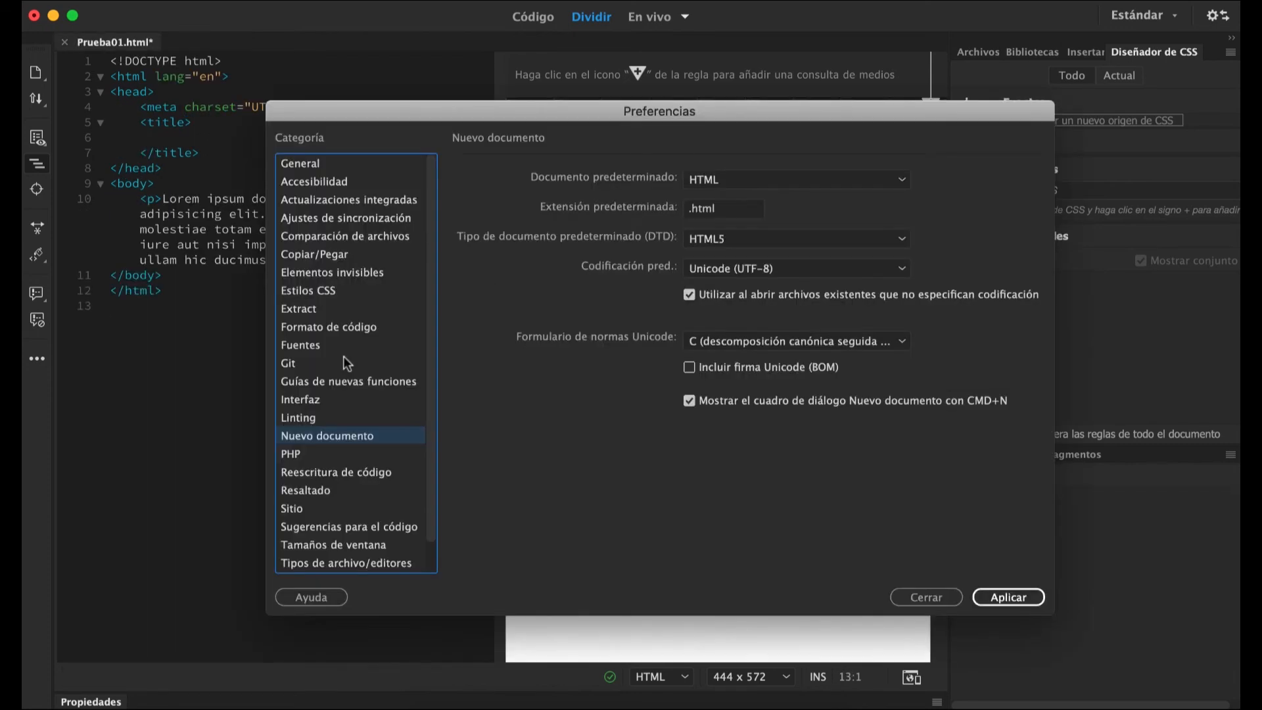
left_click(309, 454)
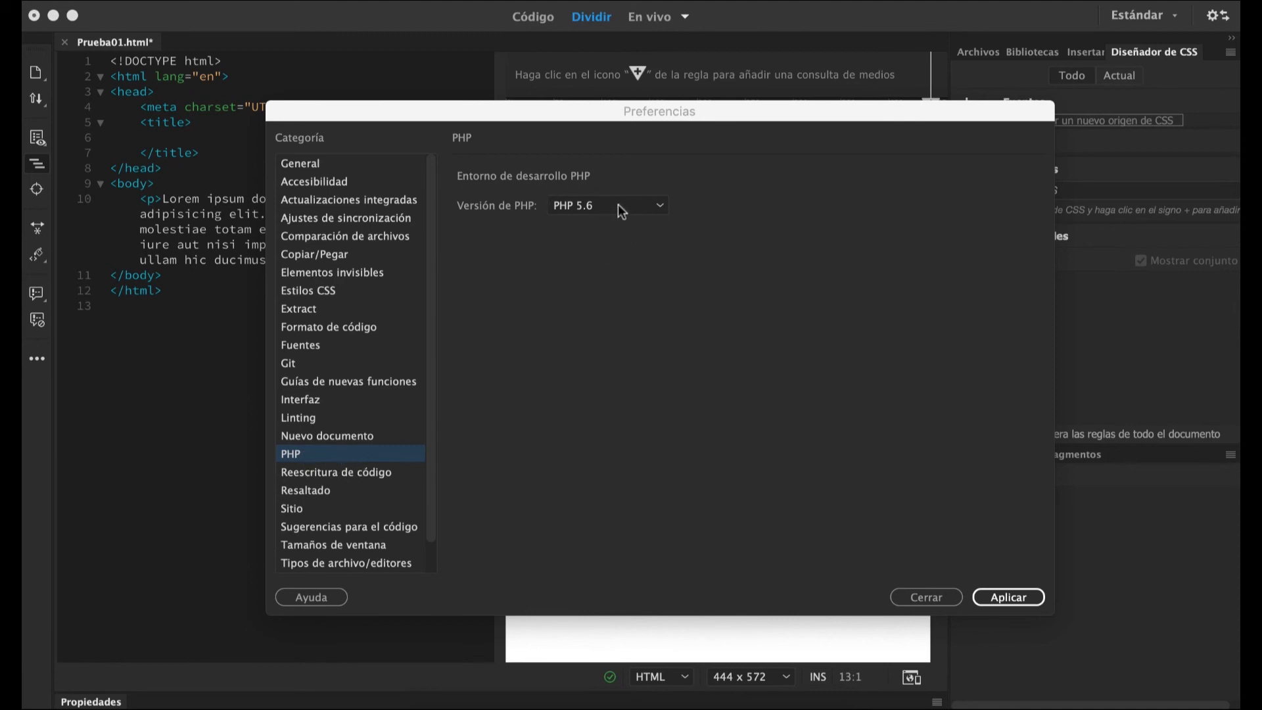
left_click(636, 207)
left_click(654, 212)
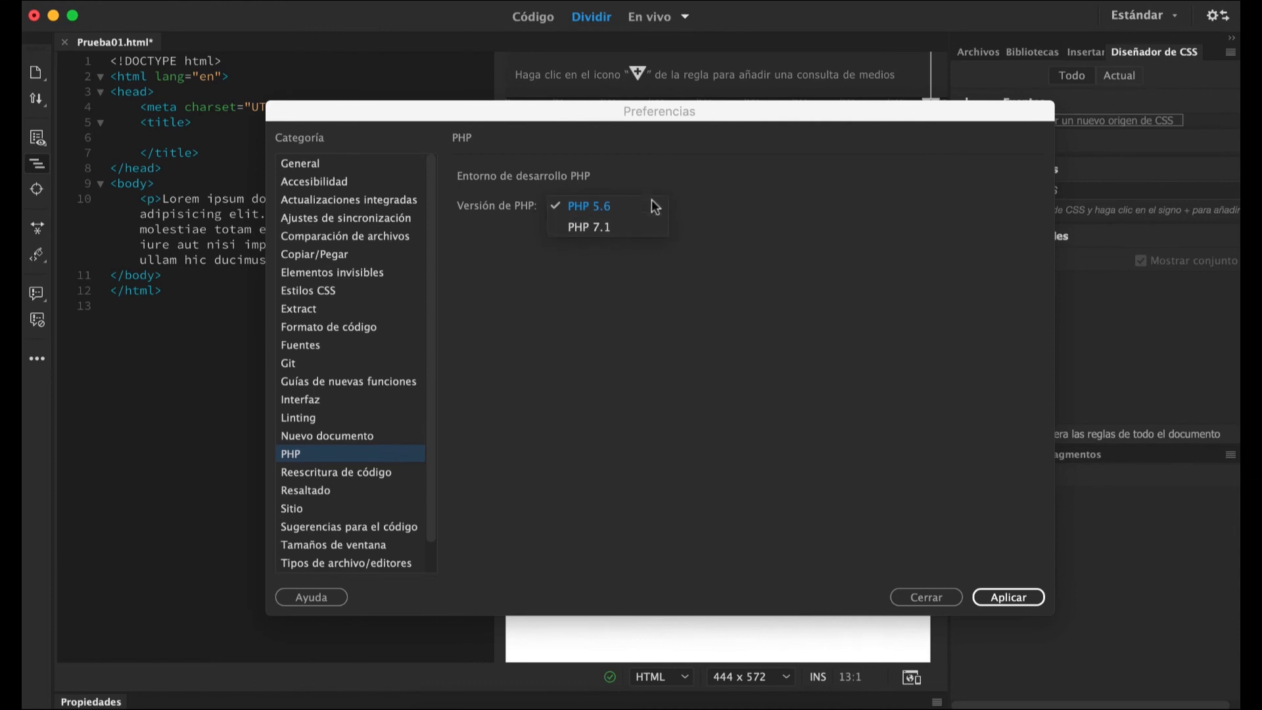
left_click(584, 227)
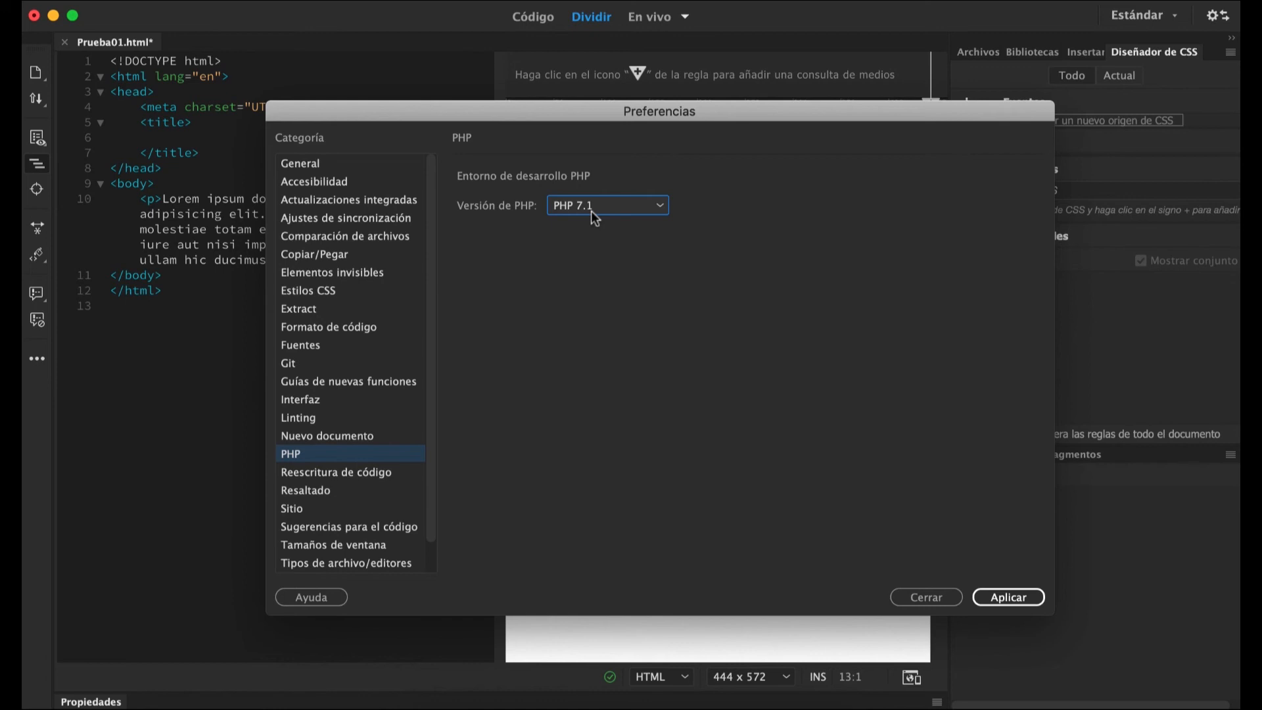
left_click(999, 582)
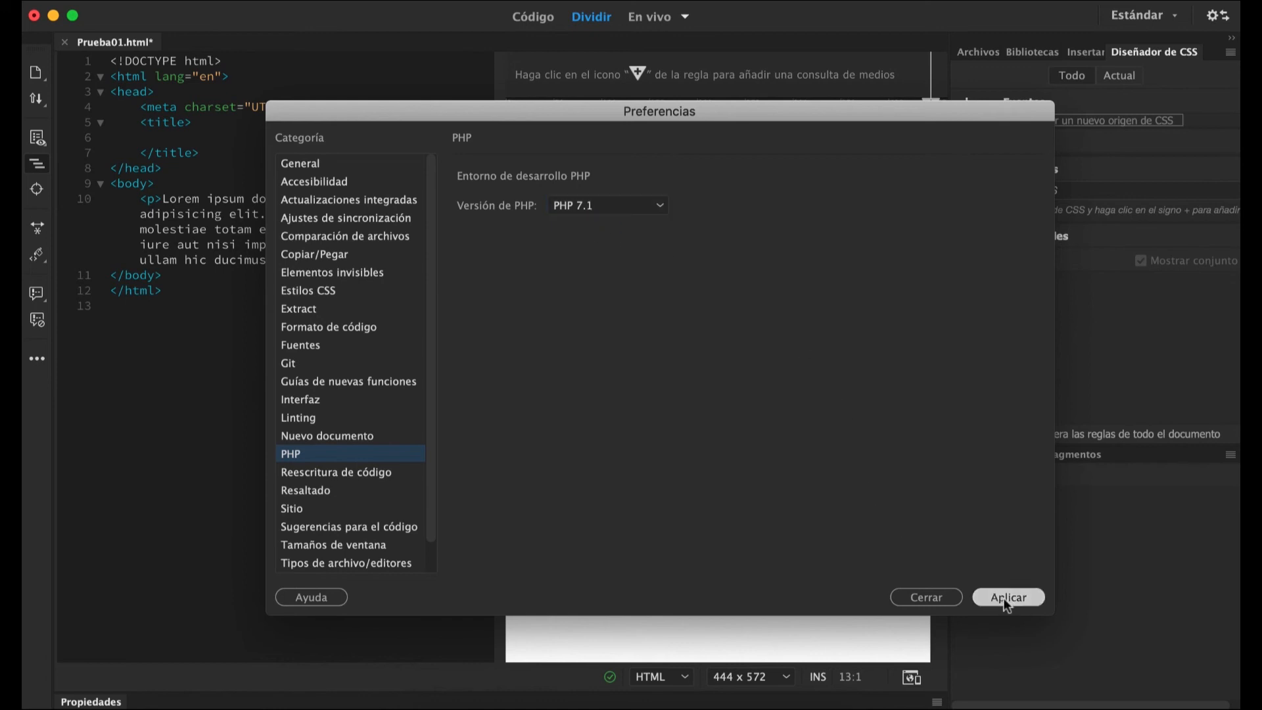
Try the Etiquetas no cerradas y mal anidadas rewriting option in the Reescritura de código preferences, compare with the page code, and turn it off.
left_click(341, 475)
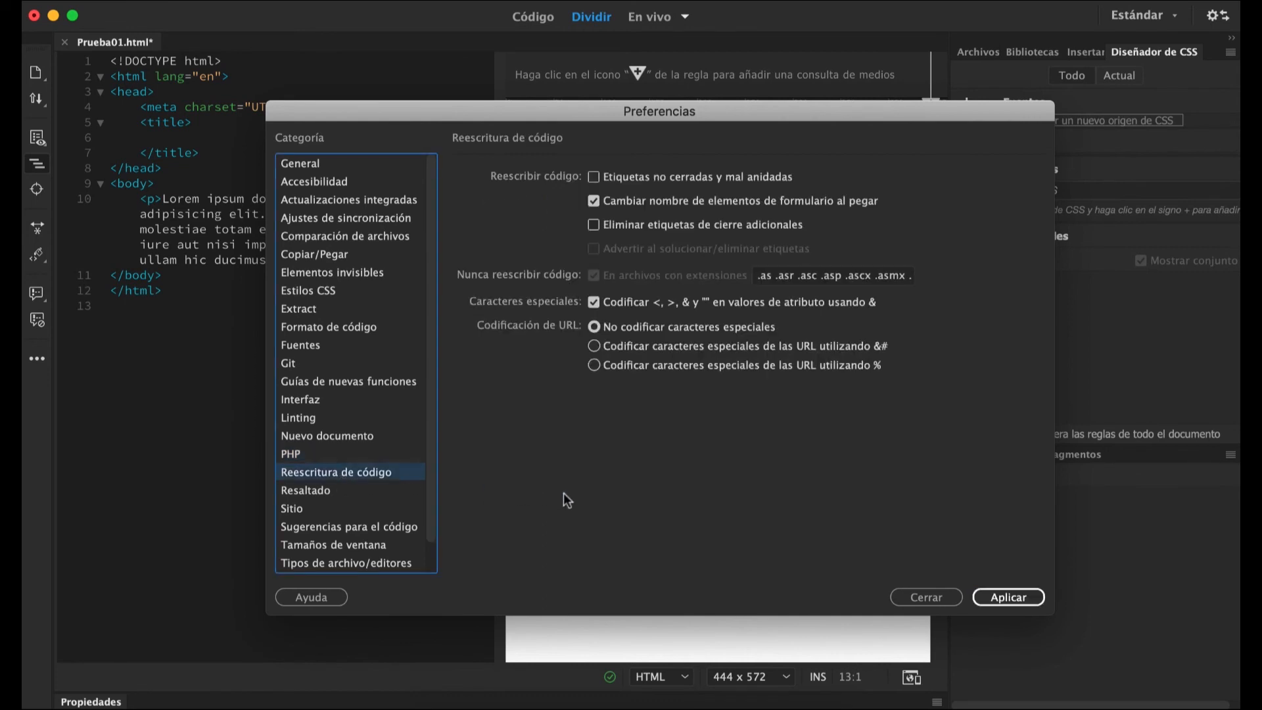
left_click(593, 177)
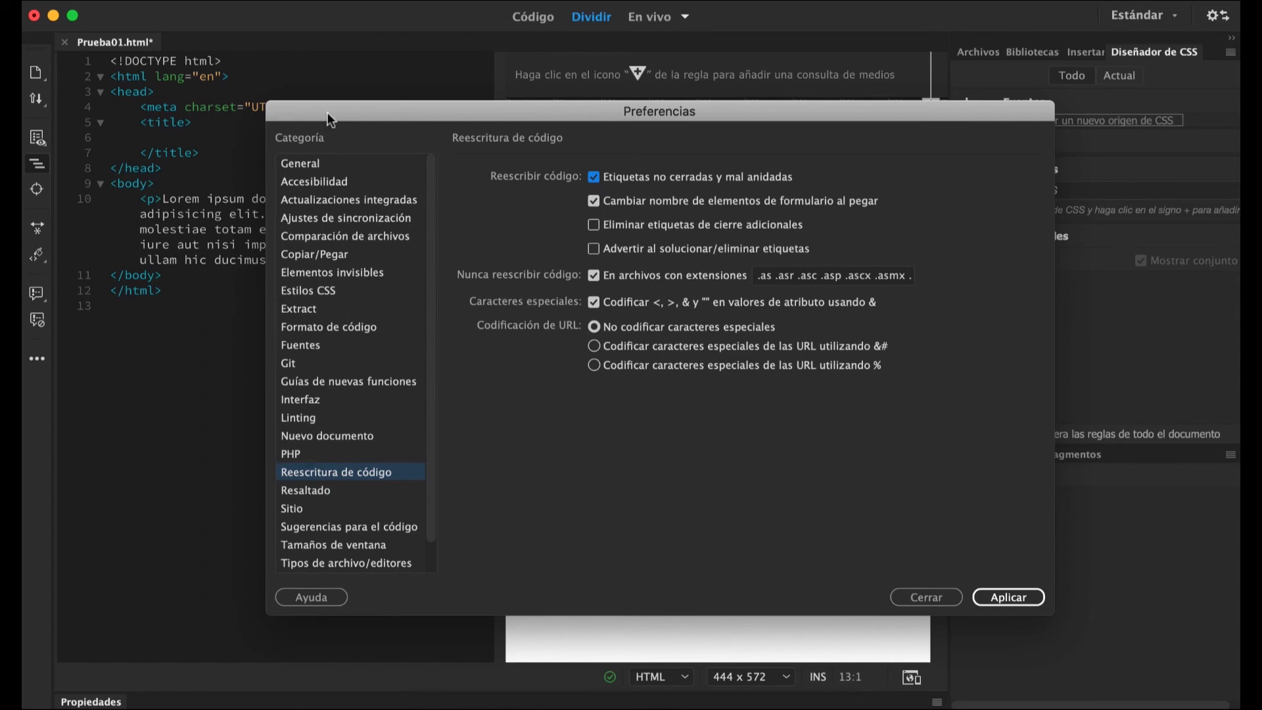
left_click_drag(330, 118, 572, 127)
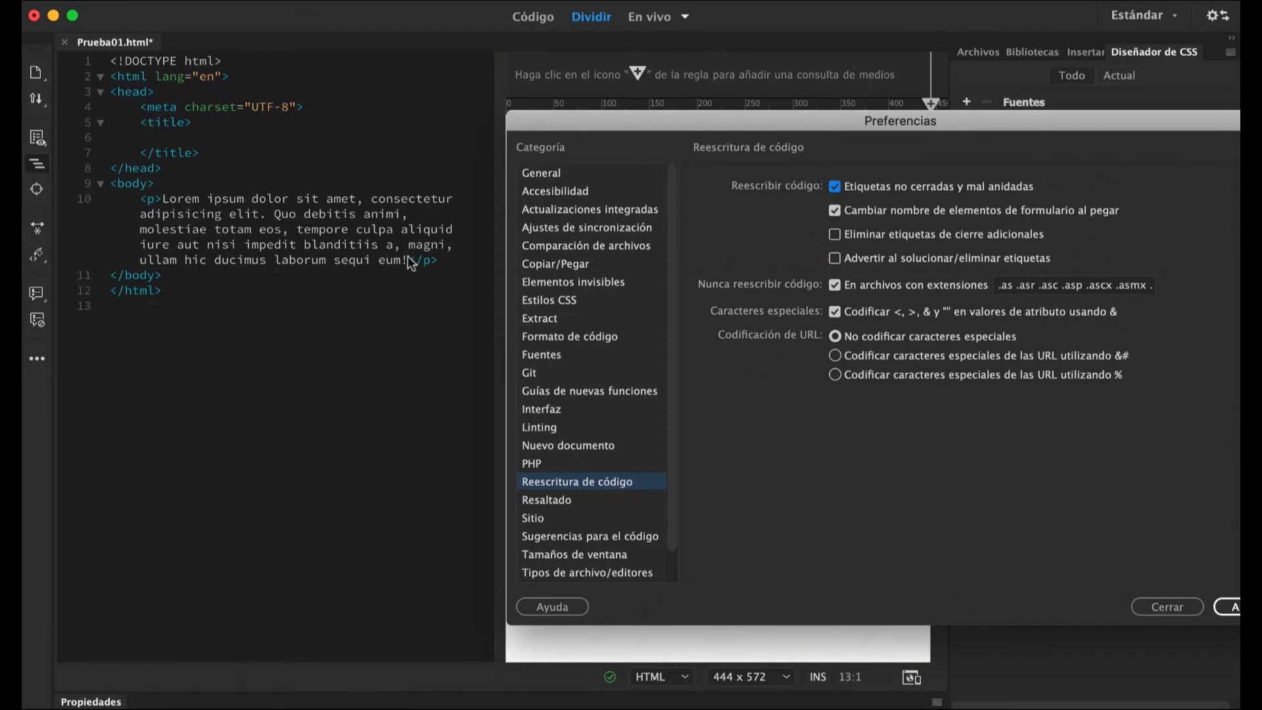
left_click_drag(748, 121, 644, 112)
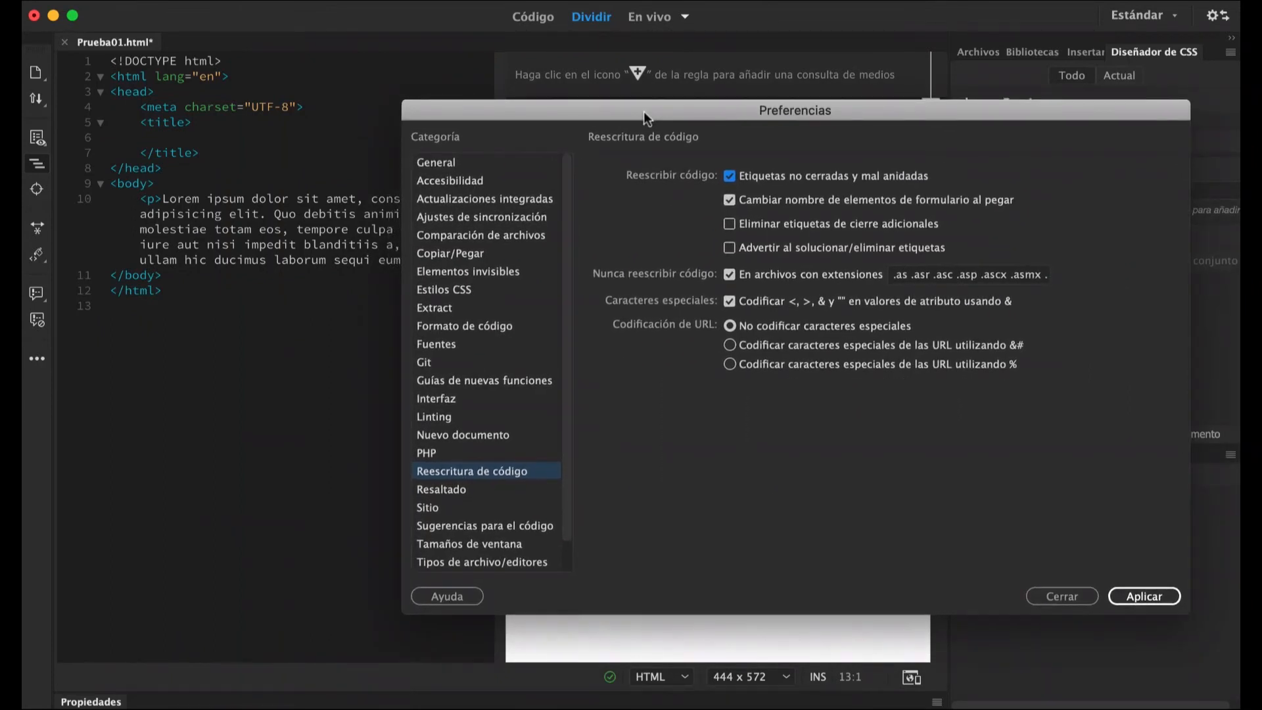
left_click_drag(491, 113, 559, 110)
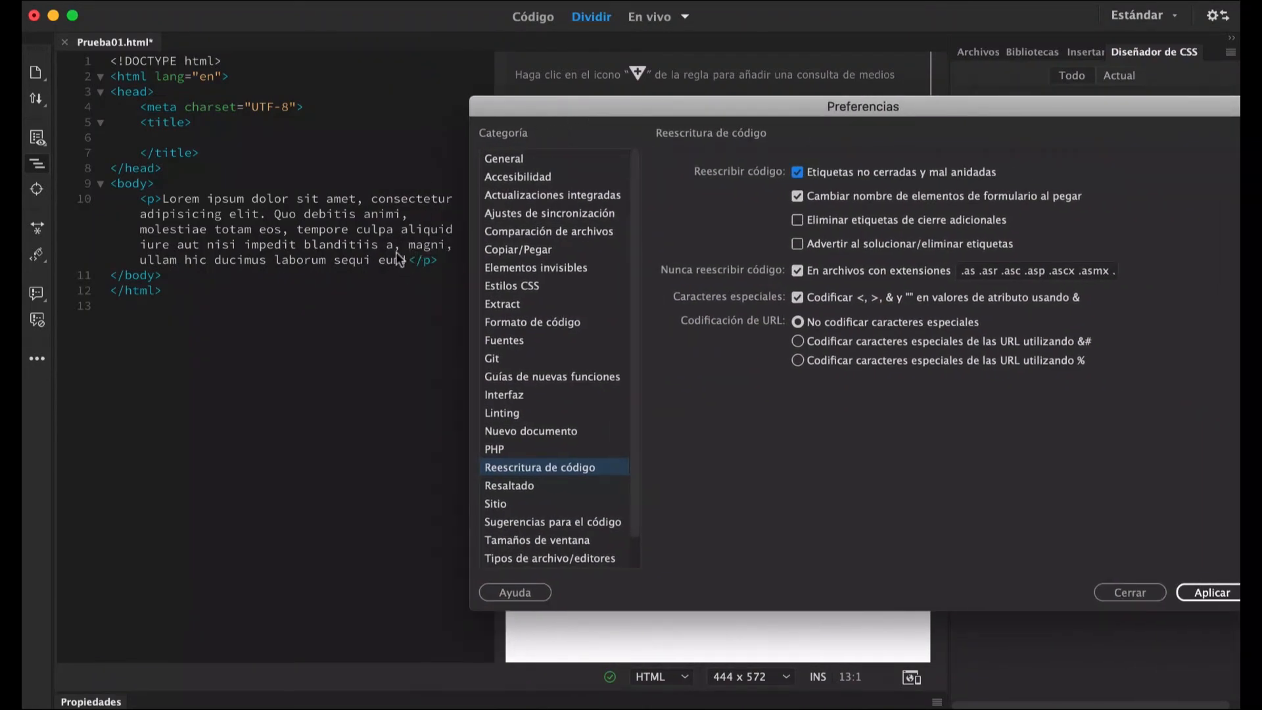
left_click_drag(574, 111, 339, 69)
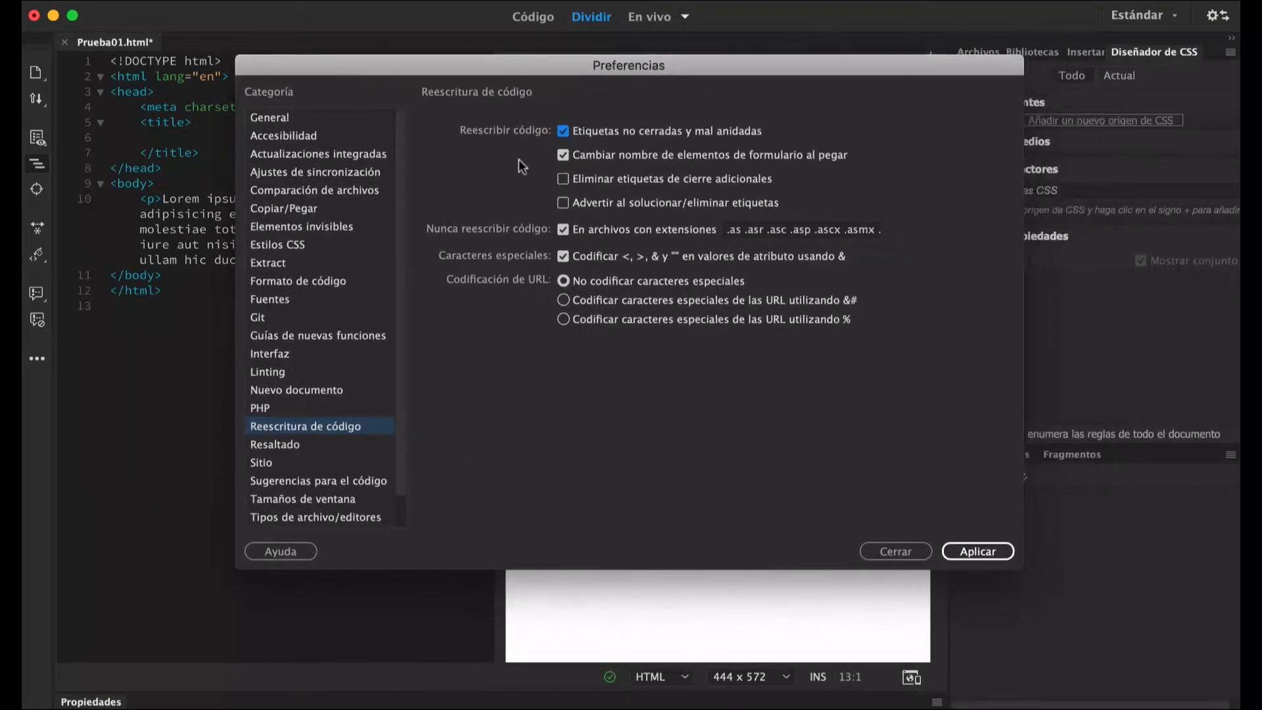
left_click(563, 131)
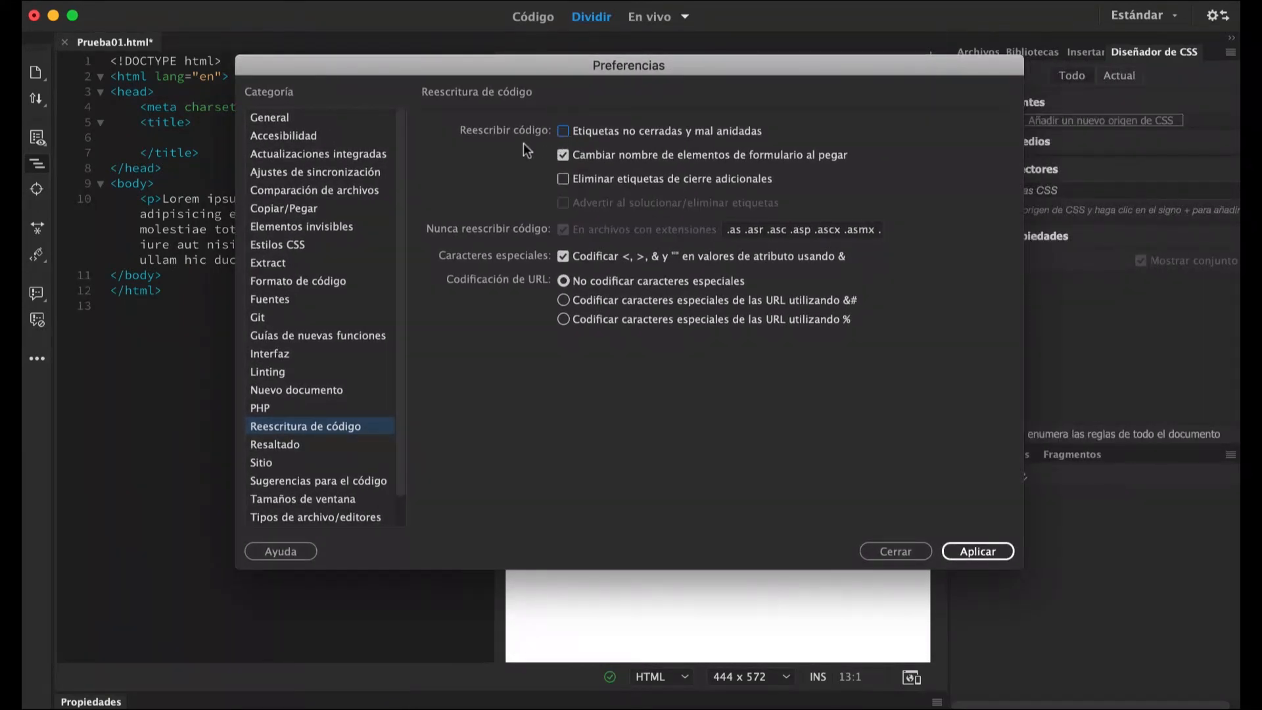
Try the Tras escribir "</" tag-closing option in the Sugerencias para el código preferences, and restore Después de escribir las etiquetas de apertura ">".
left_click(965, 553)
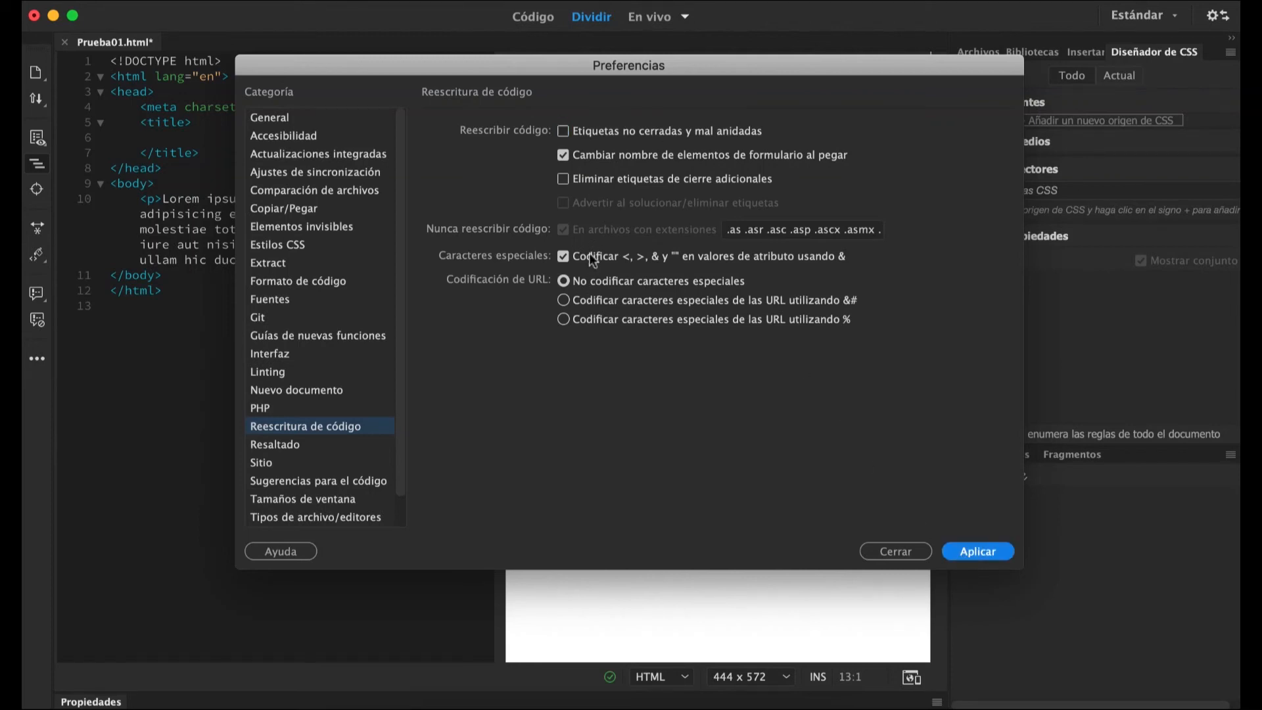
left_click(356, 481)
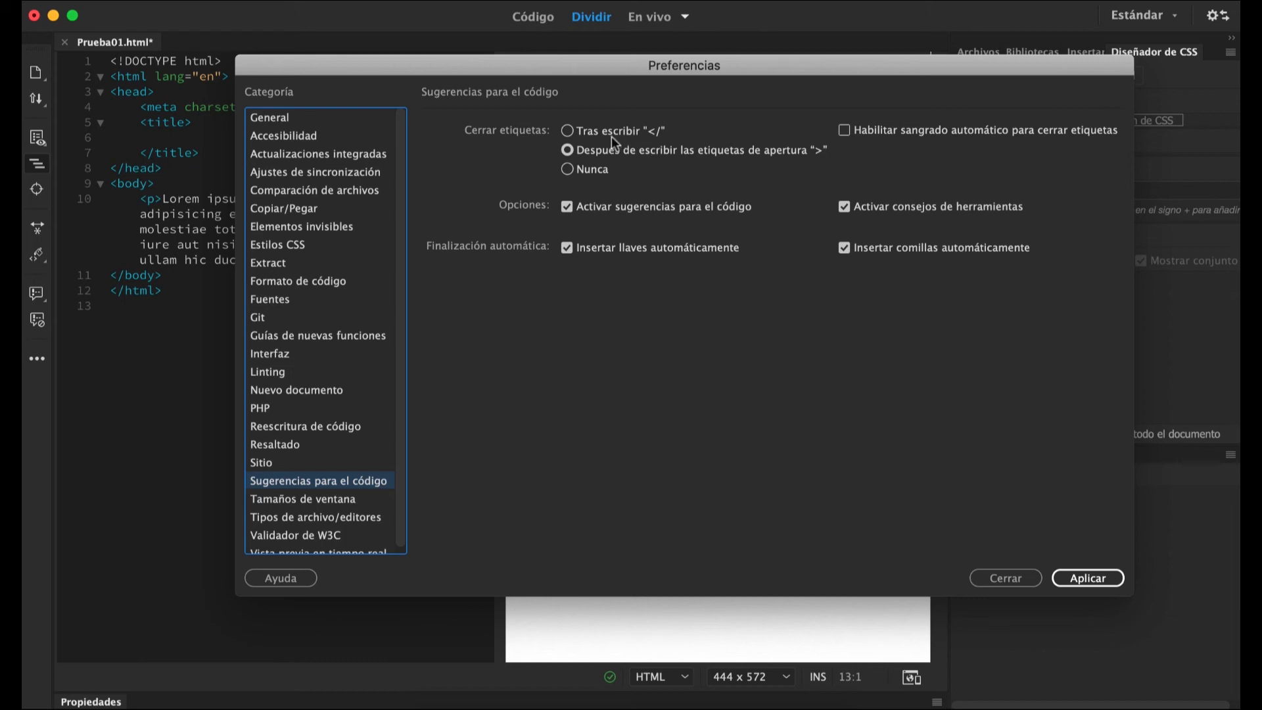
left_click(569, 130)
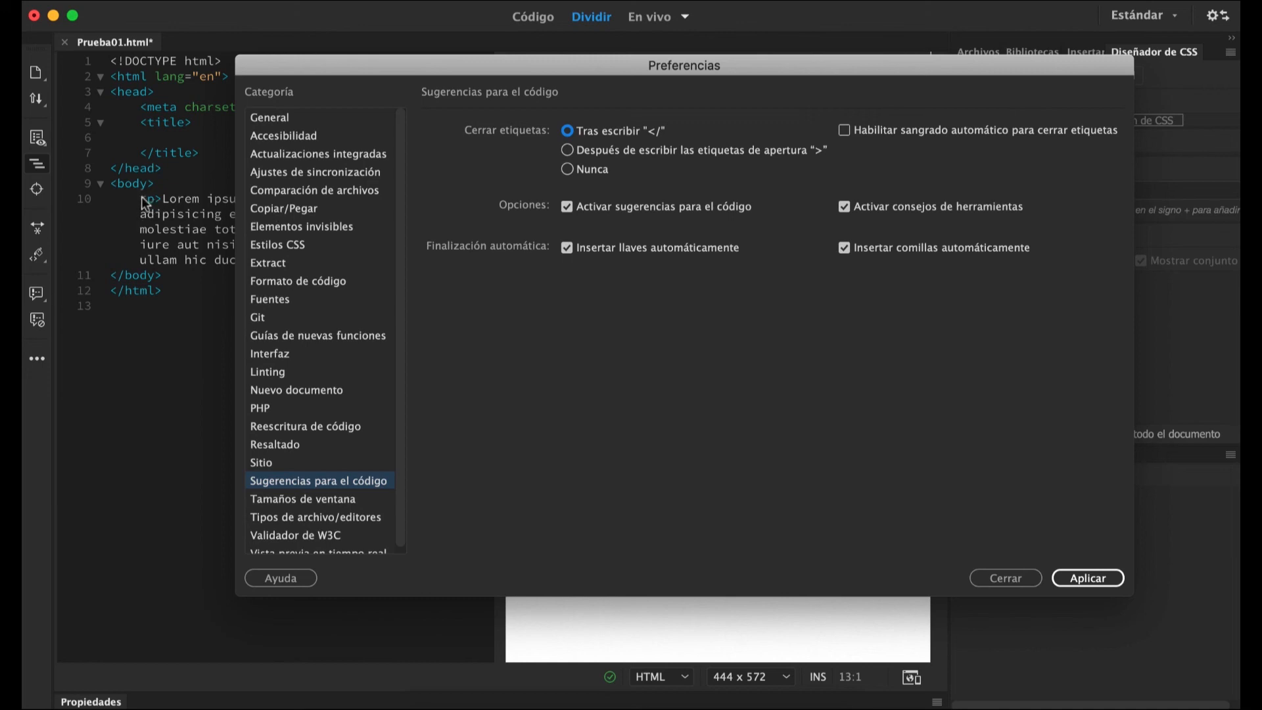
left_click_drag(391, 61, 624, 74)
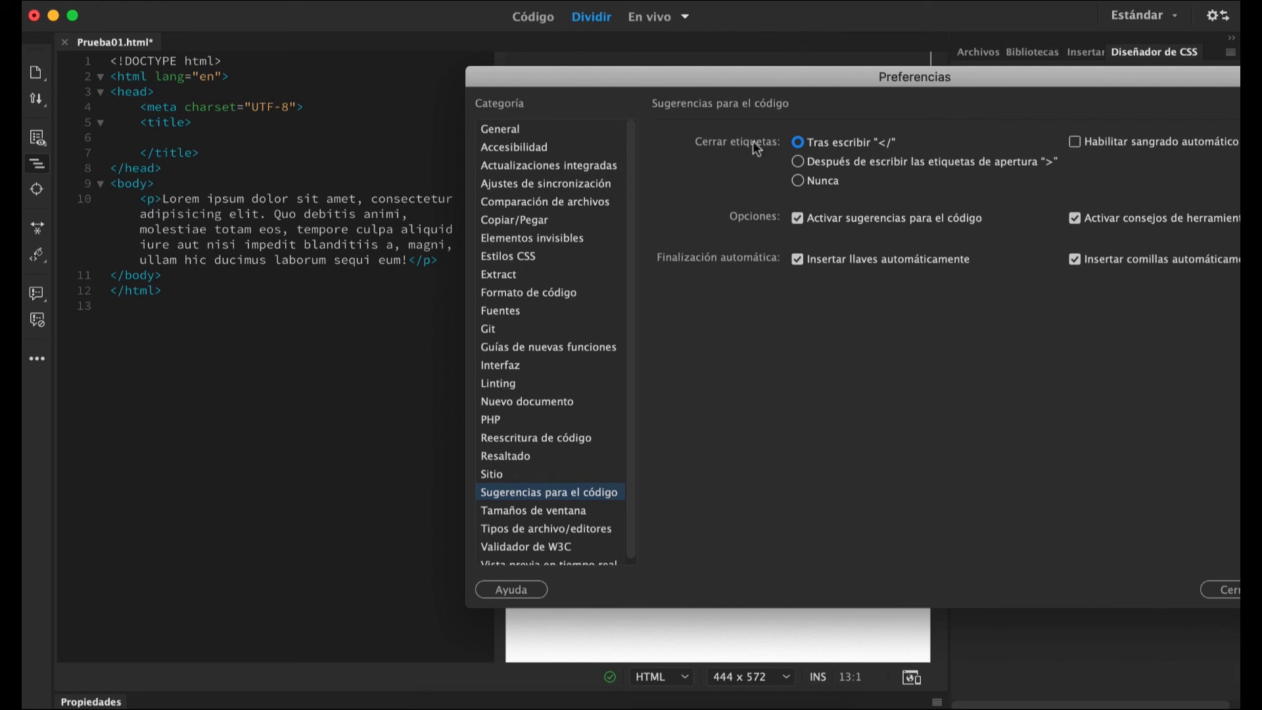
left_click(797, 162)
left_click_drag(563, 81, 378, 86)
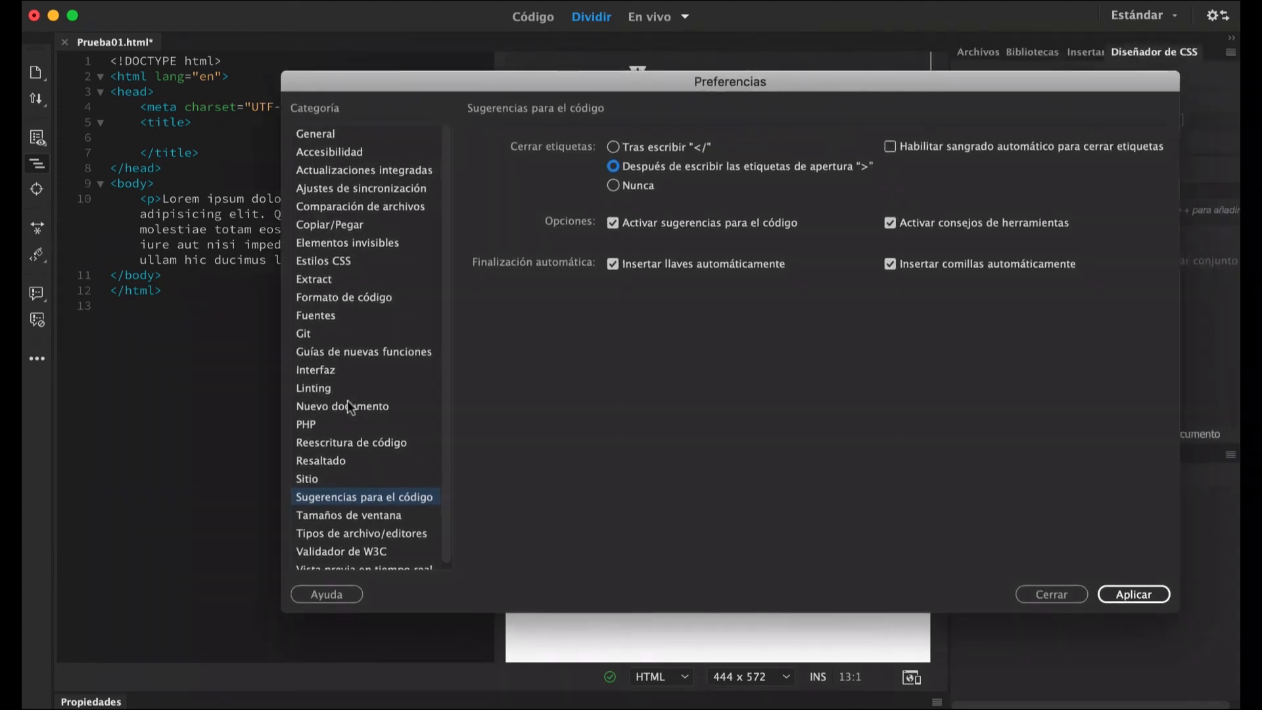
Add a blank entry to the window size list in the Tamaños de ventana preferences and remove it.
left_click(353, 515)
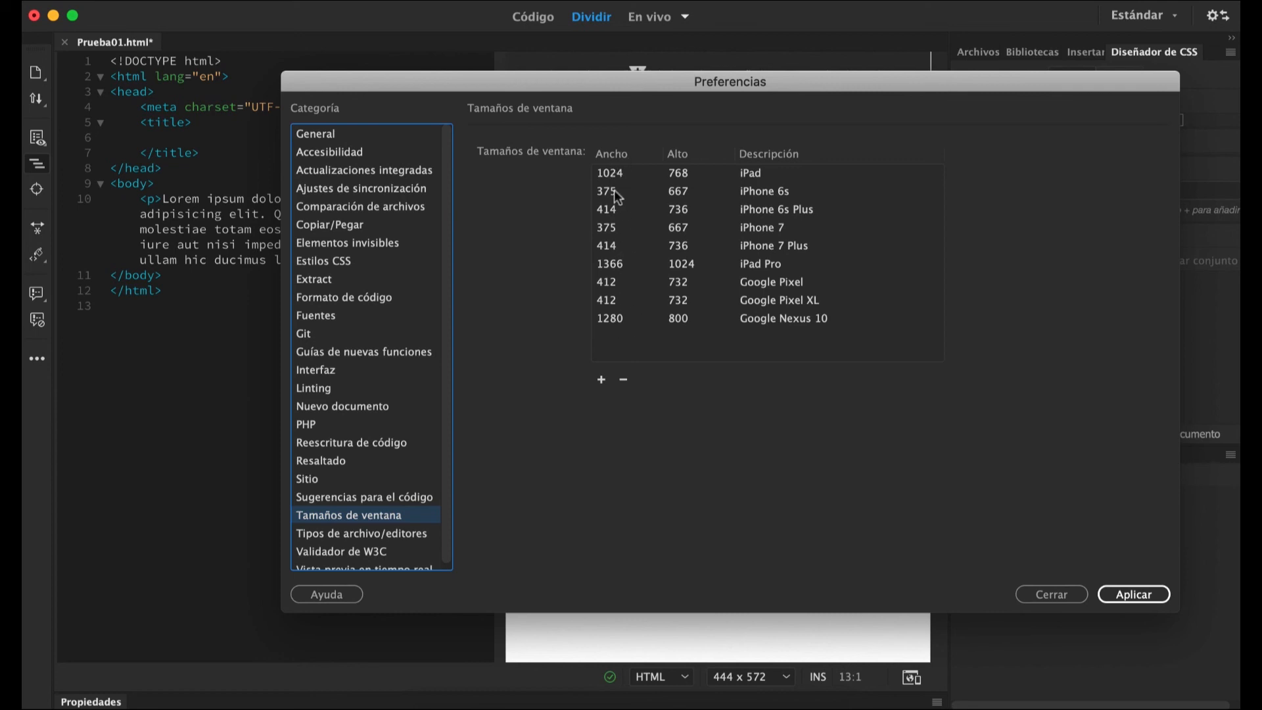
left_click(602, 381)
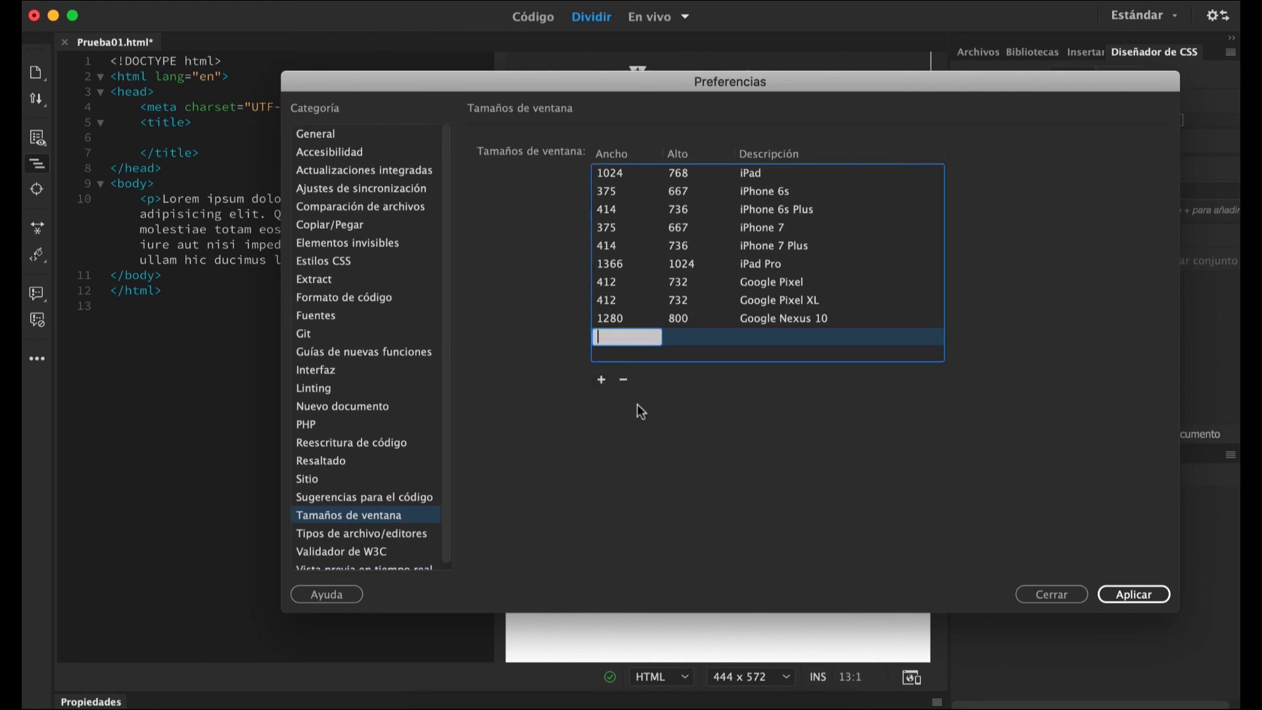
left_click(623, 380)
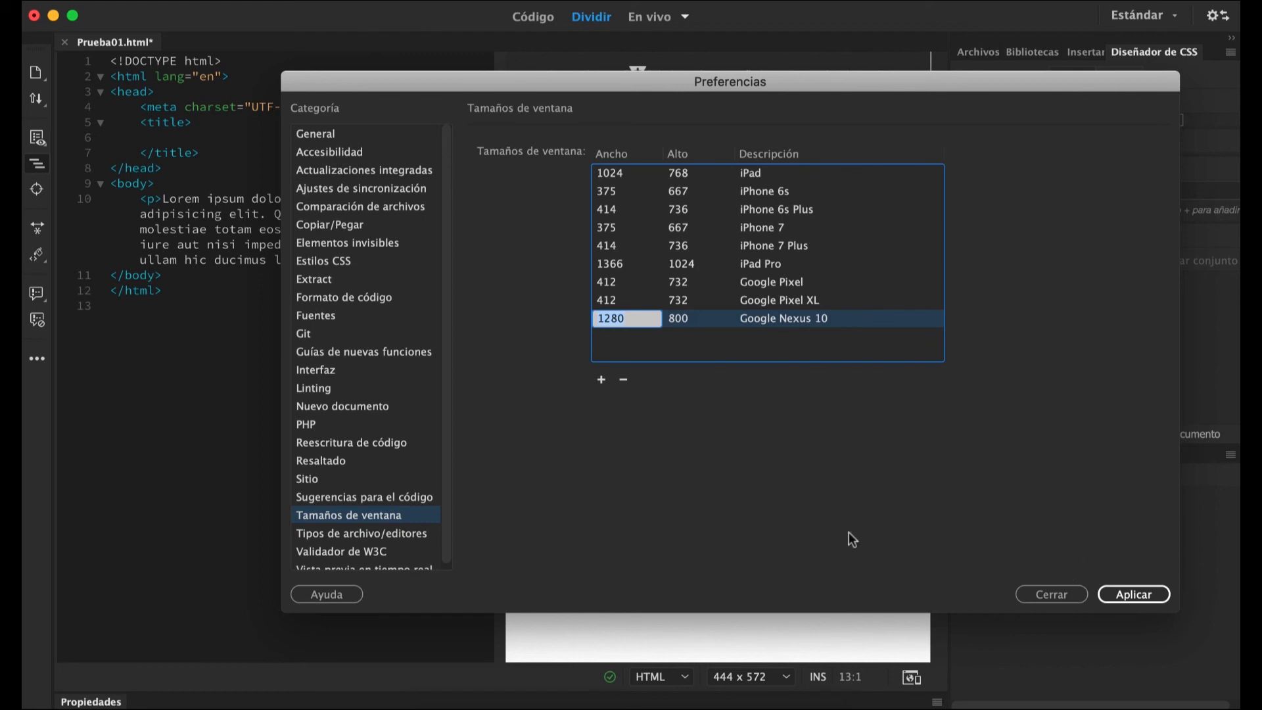
Review the external editors assigned to the image, .fla, audio and video extensions in the Tipos de archivo/editores preferences.
left_click(398, 534)
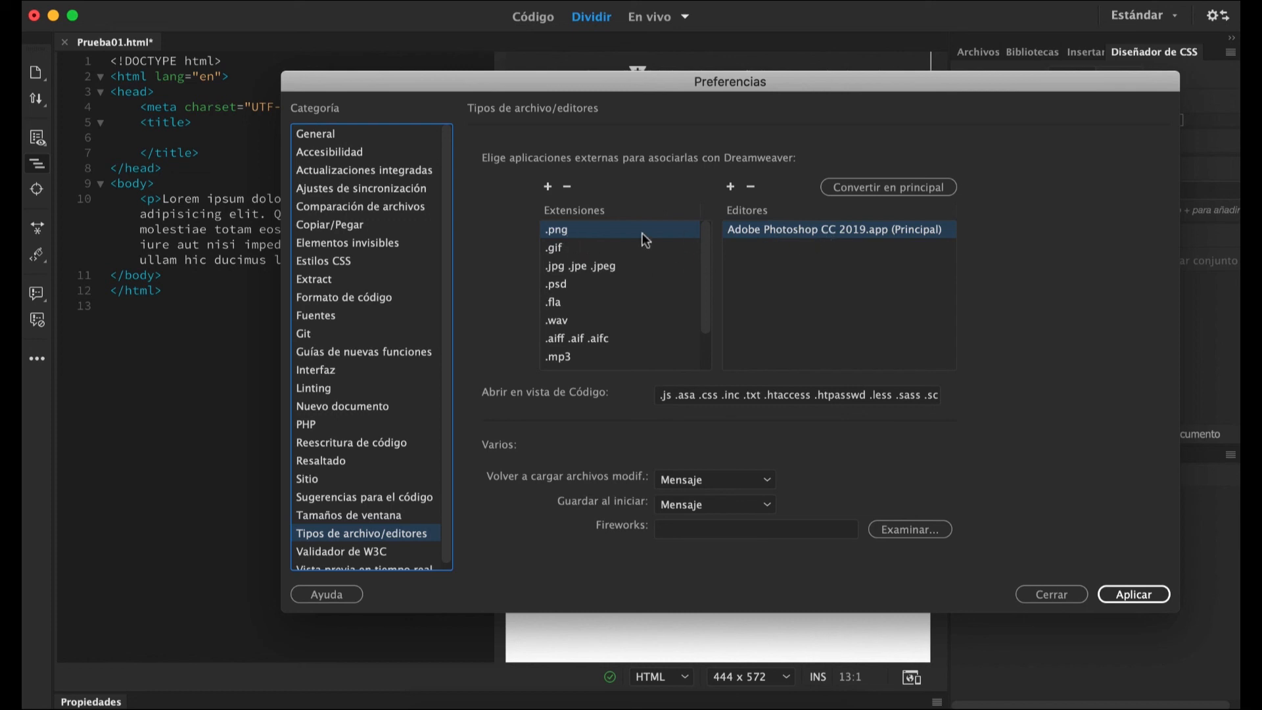
left_click(557, 250)
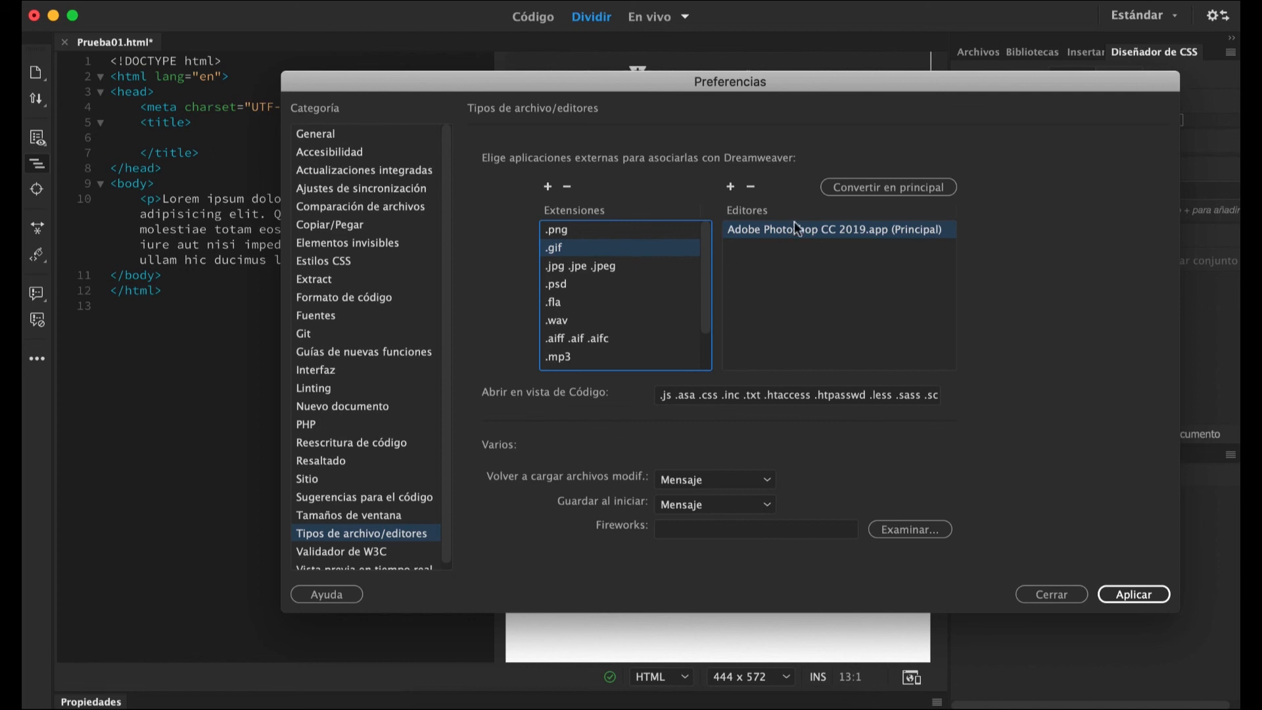
left_click(580, 268)
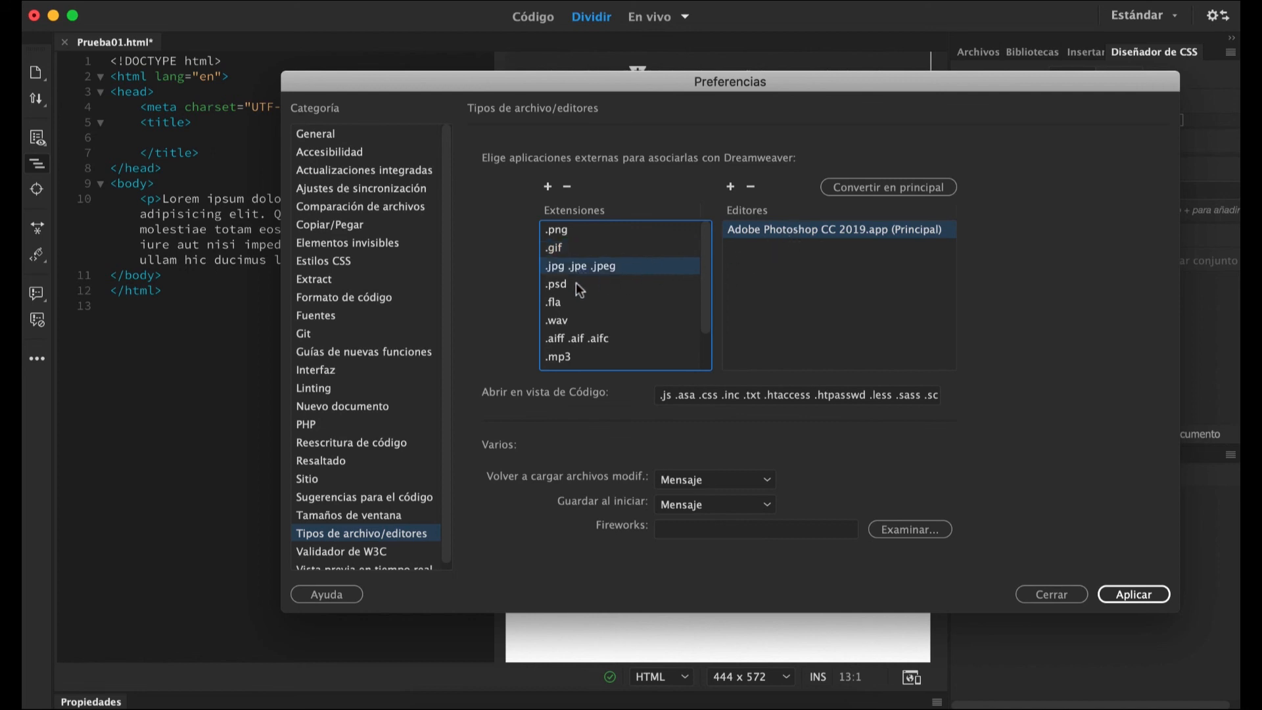
left_click(573, 286)
left_click(569, 302)
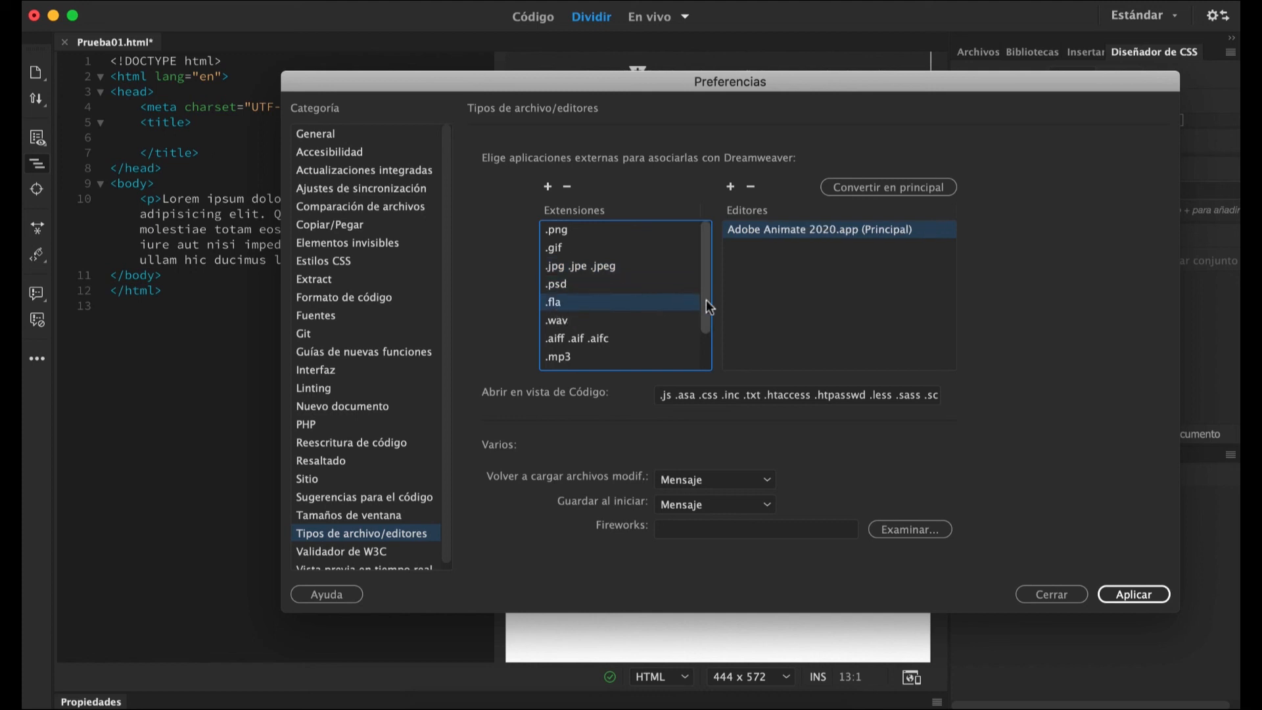
left_click_drag(704, 297, 708, 333)
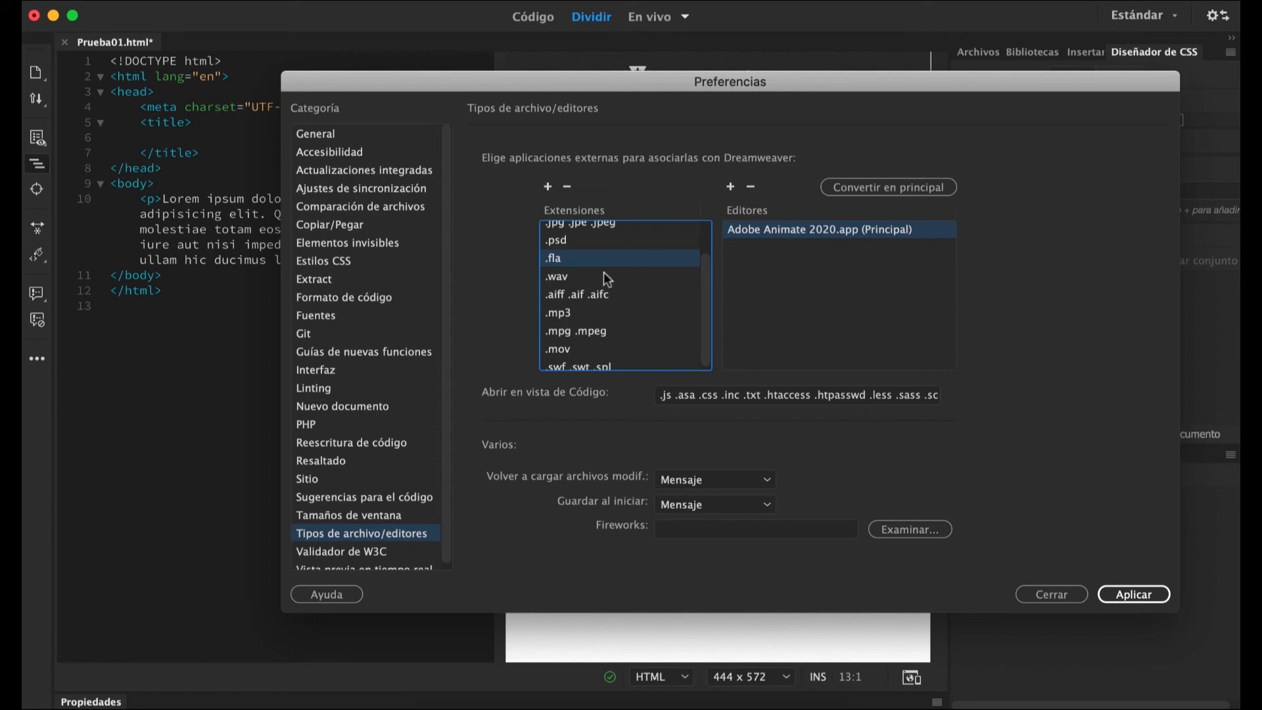
left_click(560, 279)
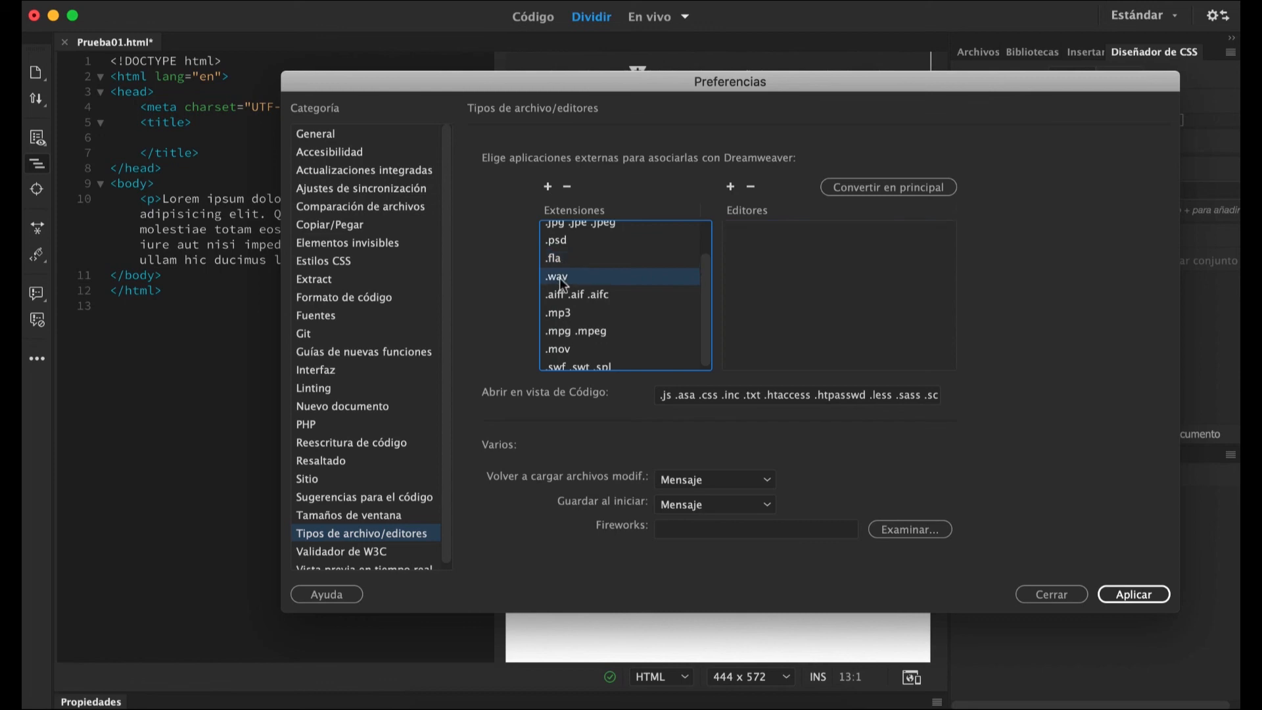
left_click(872, 189)
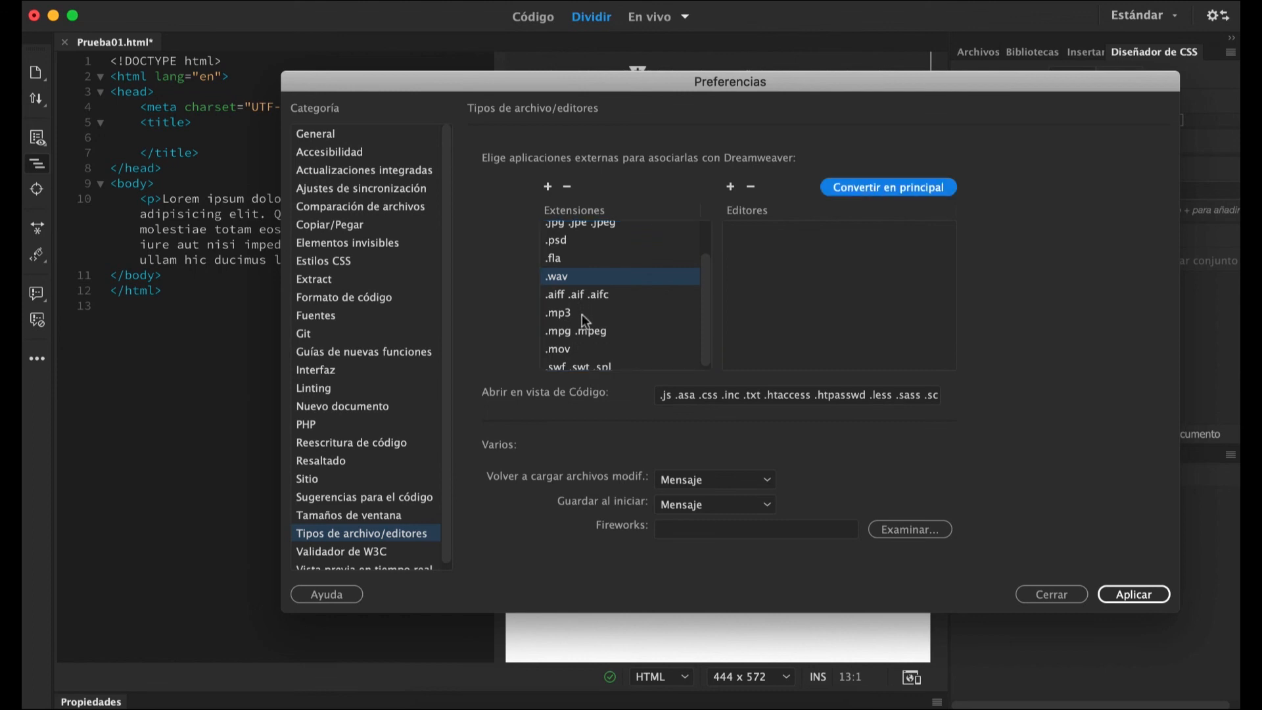
left_click(581, 313)
left_click(625, 332)
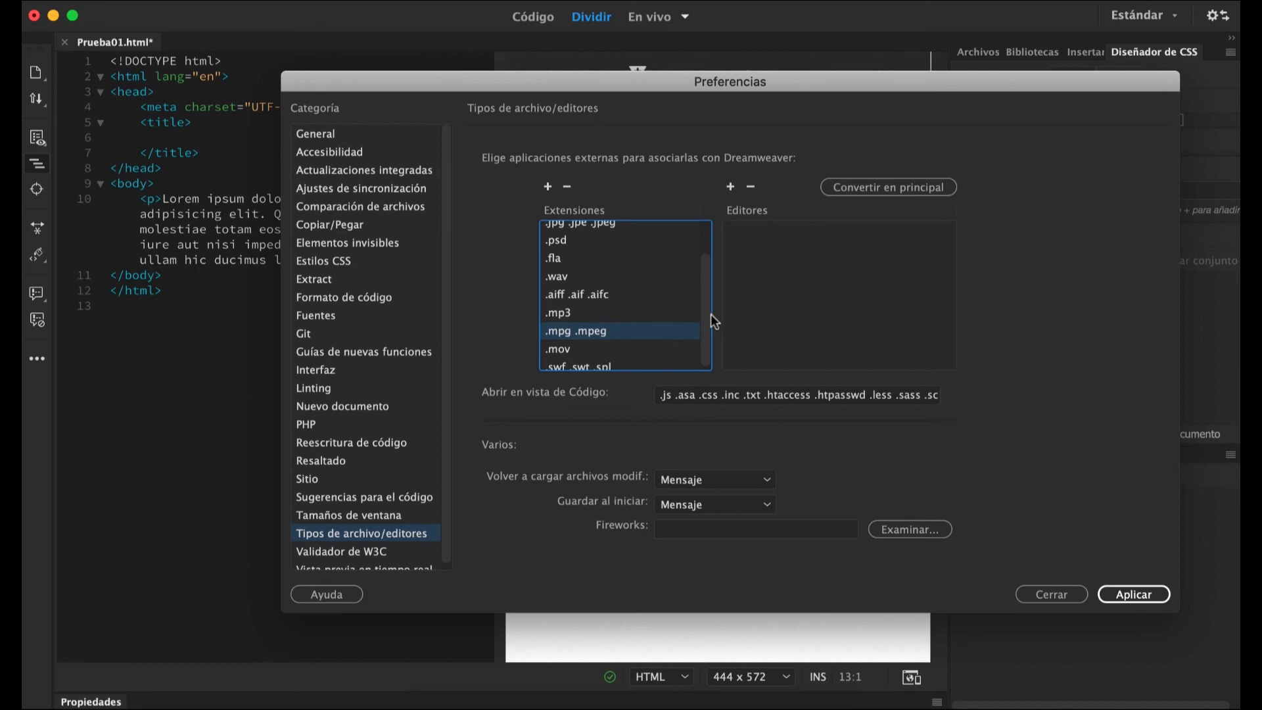
left_click_drag(706, 321, 707, 337)
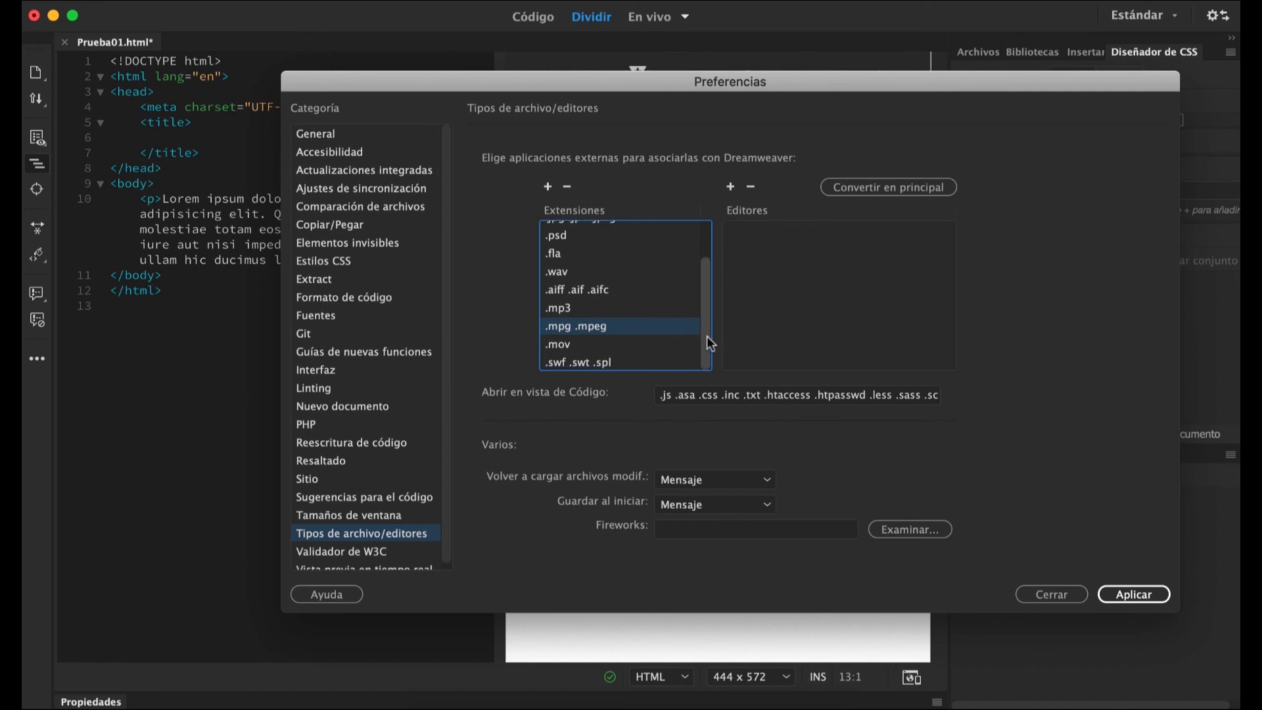
Add QuickTime Player.app from the Aplicaciones folder as the editor for the .mov extension.
left_click(579, 346)
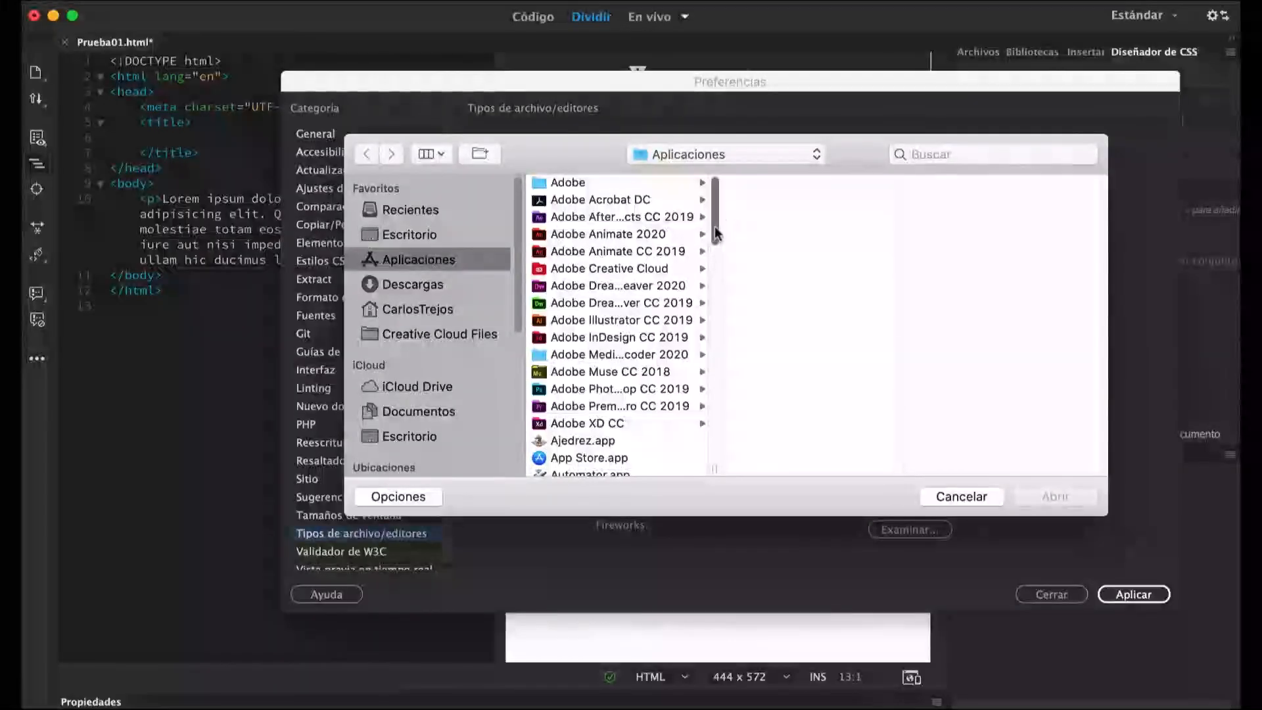
left_click_drag(717, 234, 717, 412)
left_click(617, 434)
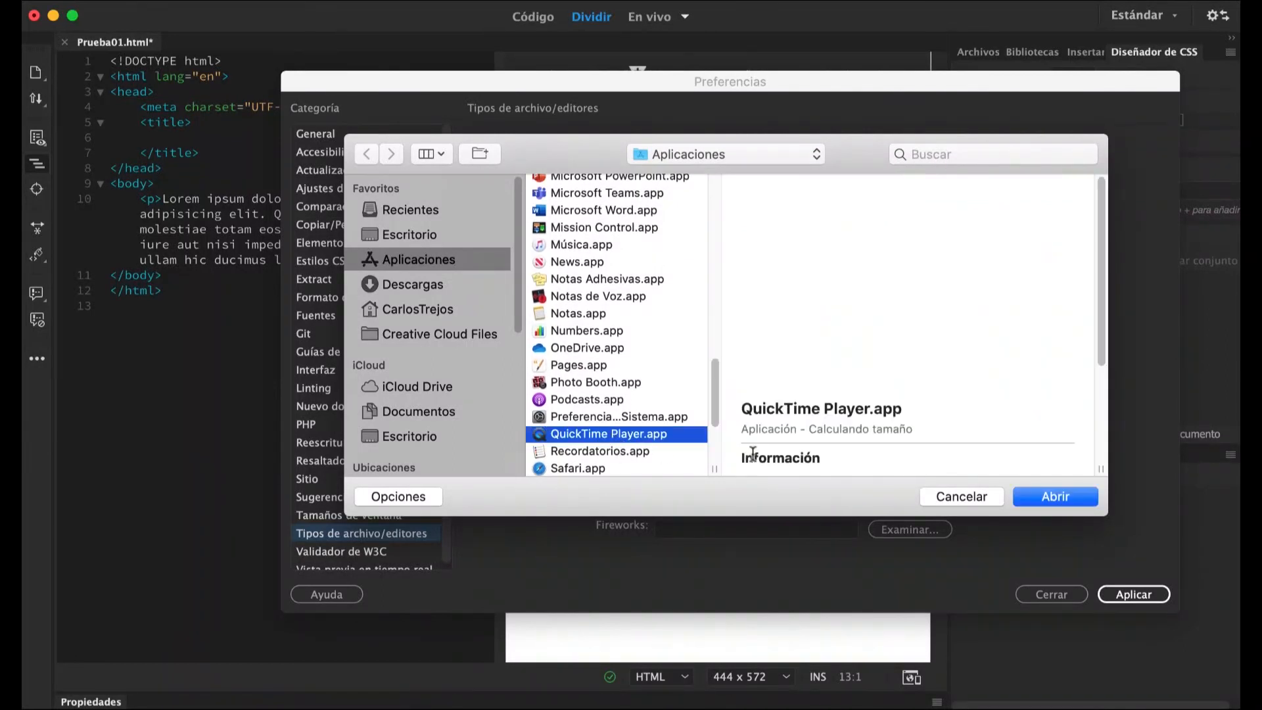
left_click(1038, 495)
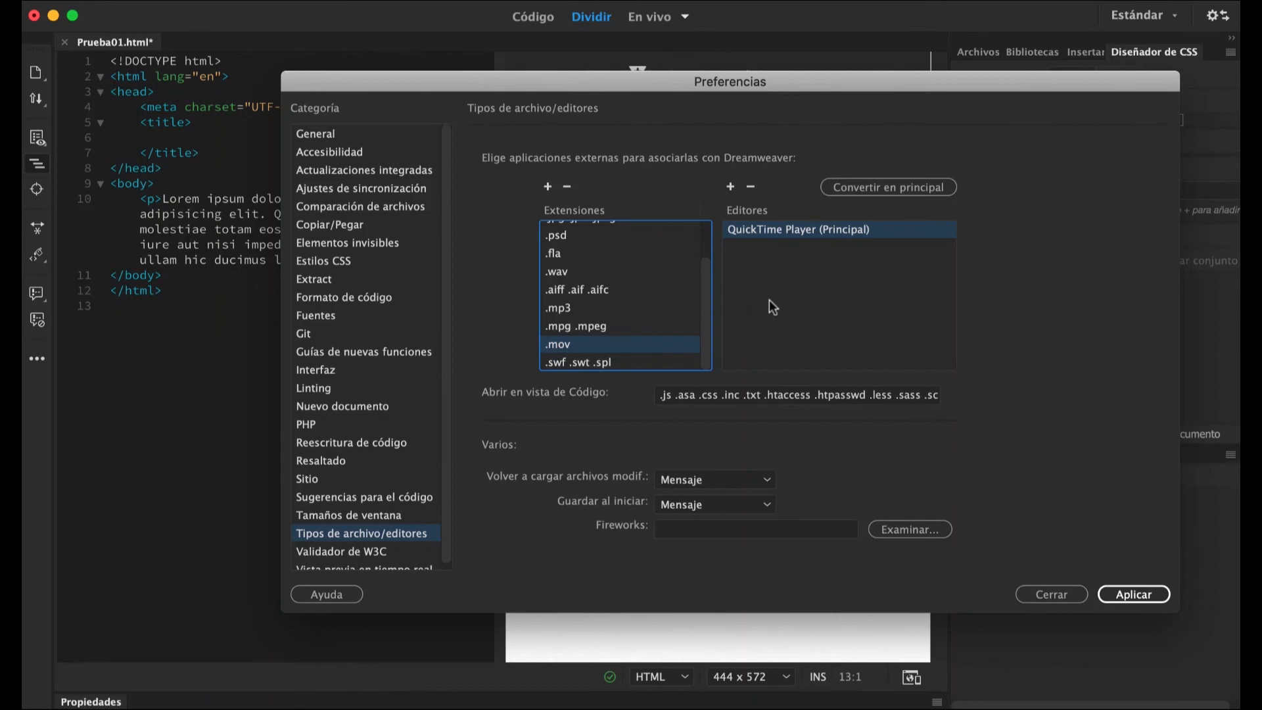
Add Safari.app as an editor for the .gif extension and make it the primary editor.
left_click_drag(703, 321, 648, 241)
left_click(648, 245)
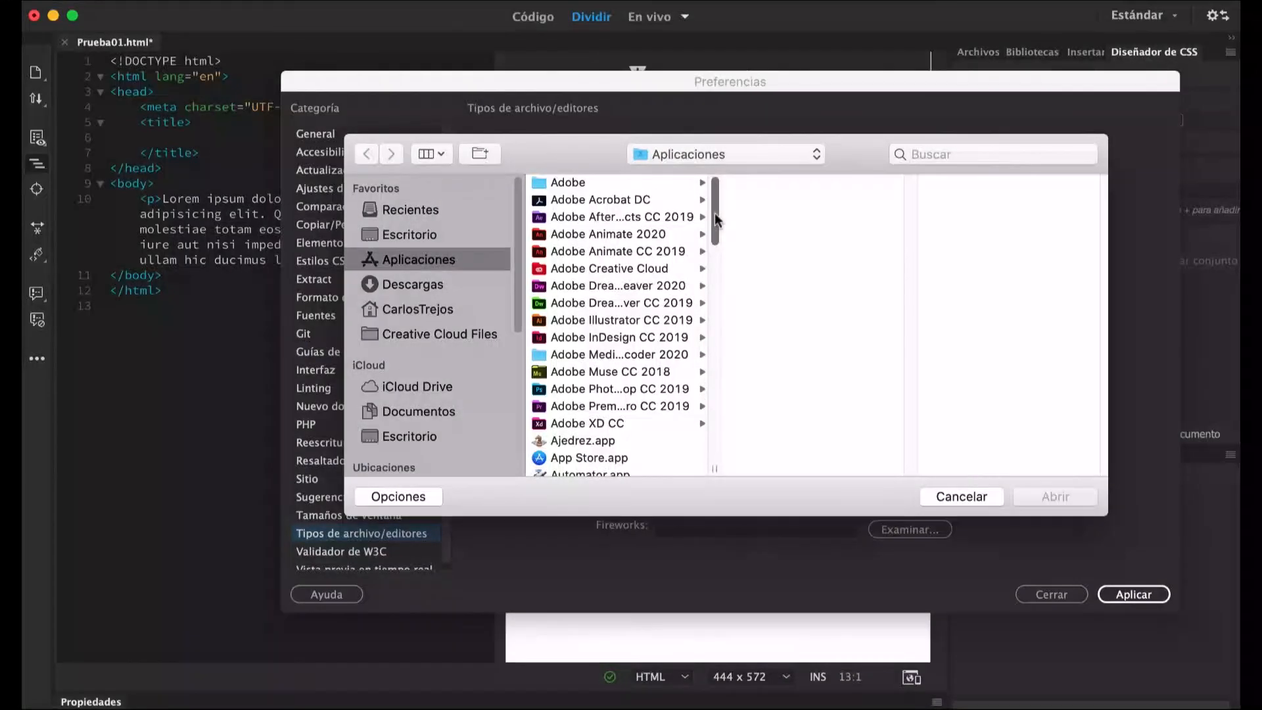
left_click_drag(715, 213, 715, 406)
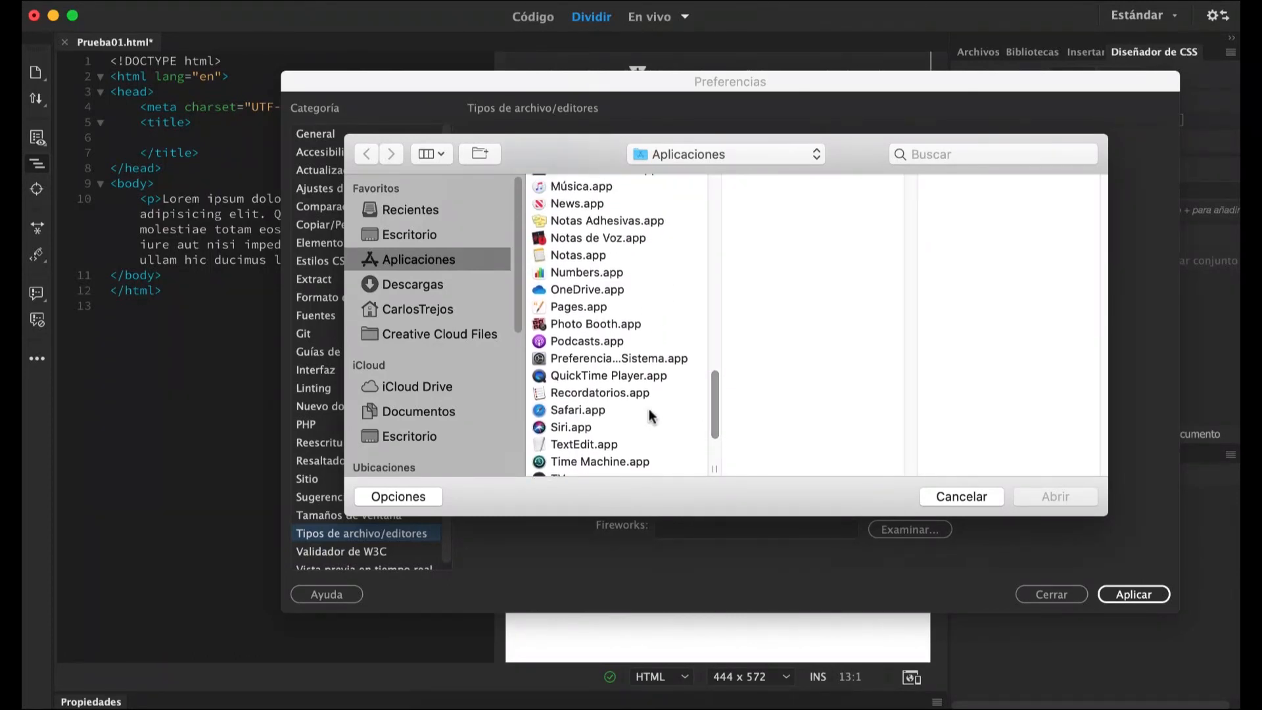
left_click(575, 412)
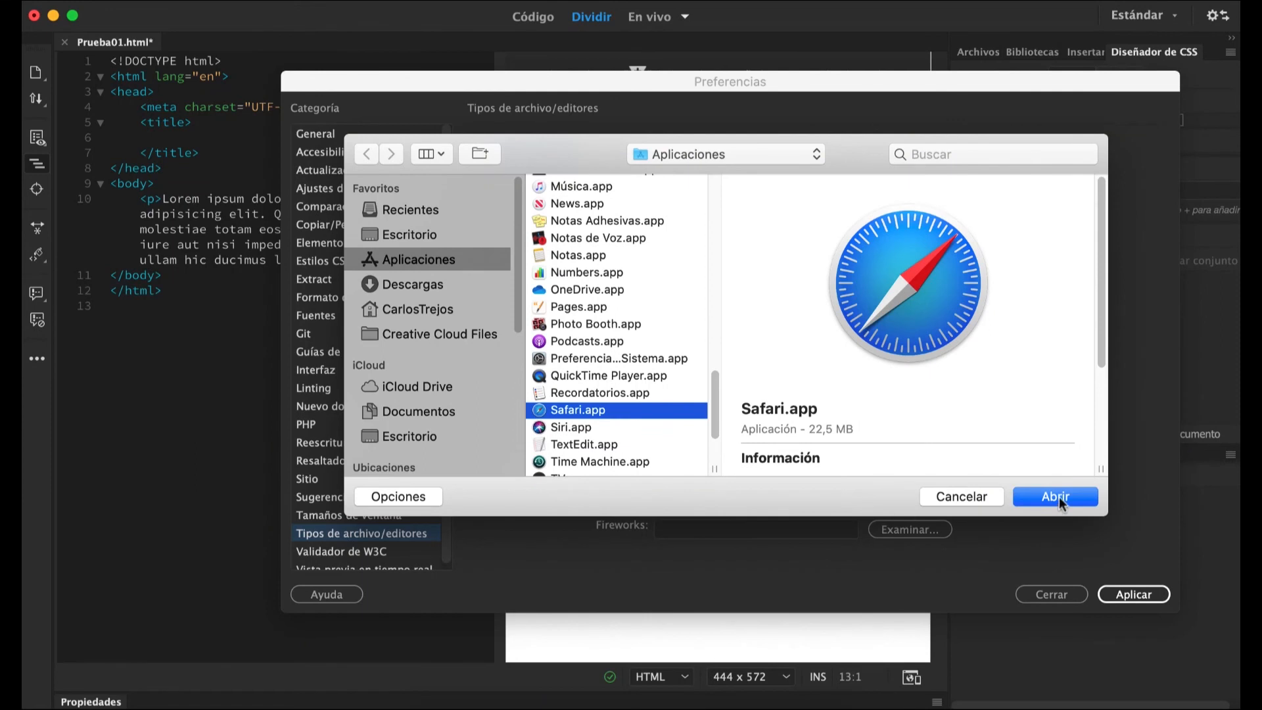
left_click(1057, 496)
left_click(748, 249)
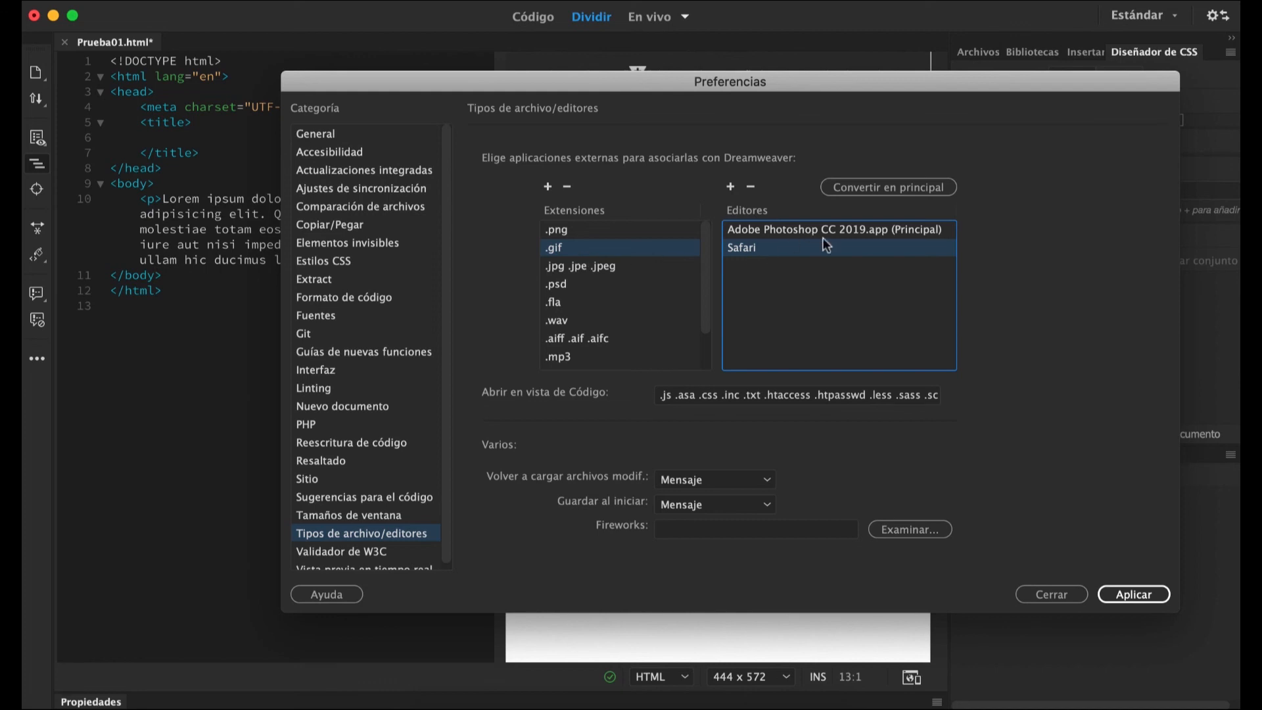
left_click(922, 188)
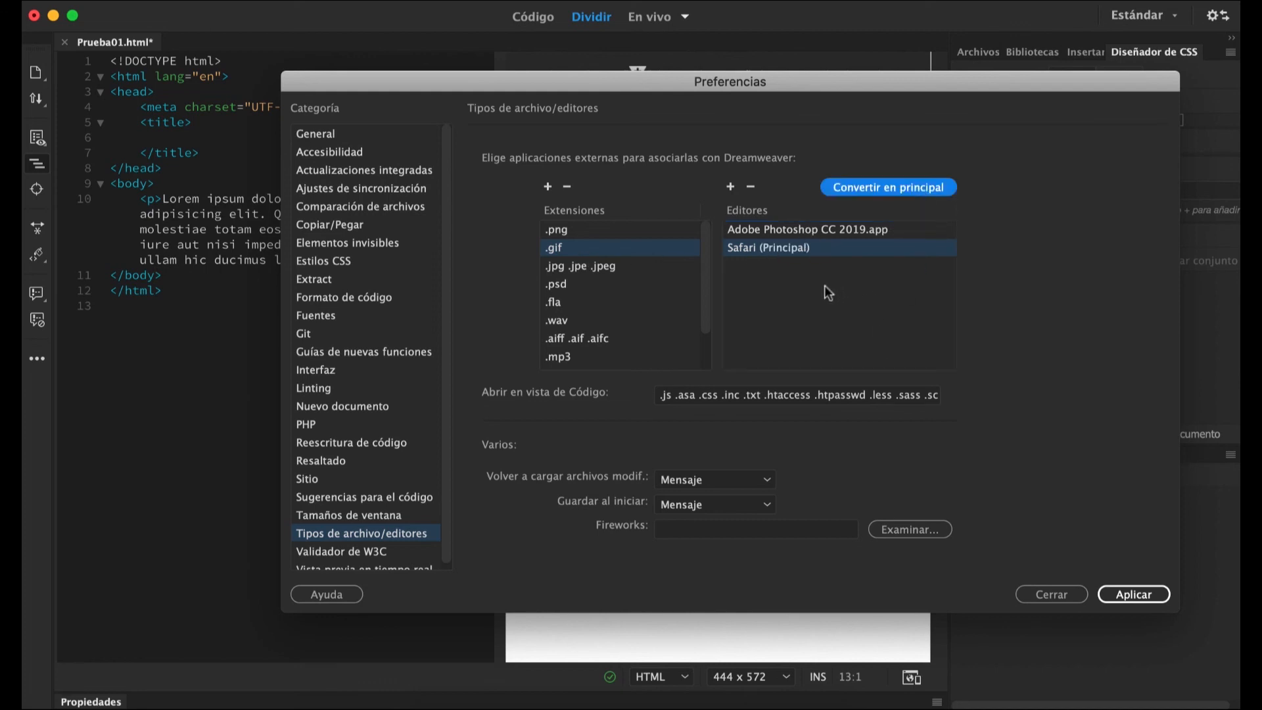
Make Adobe Photoshop CC 2019.app the primary .gif editor again, remove Safari from its editors, and apply the preferences.
left_click(833, 229)
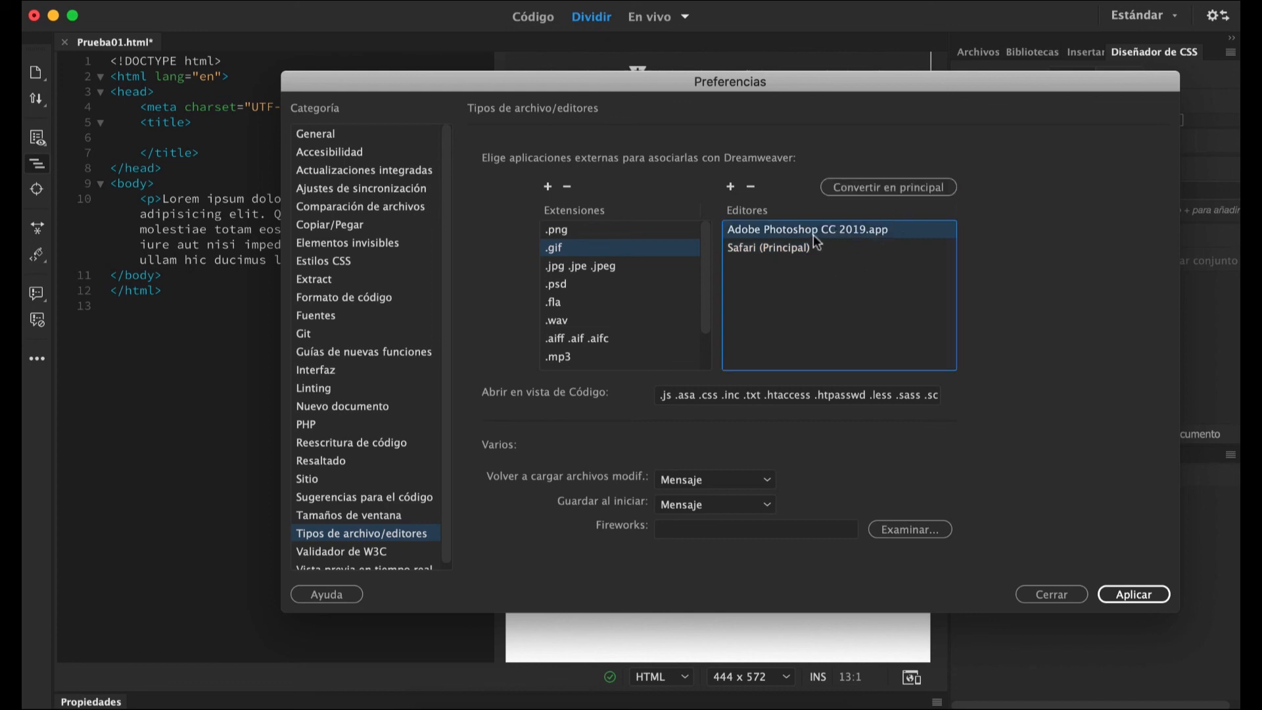
left_click(880, 189)
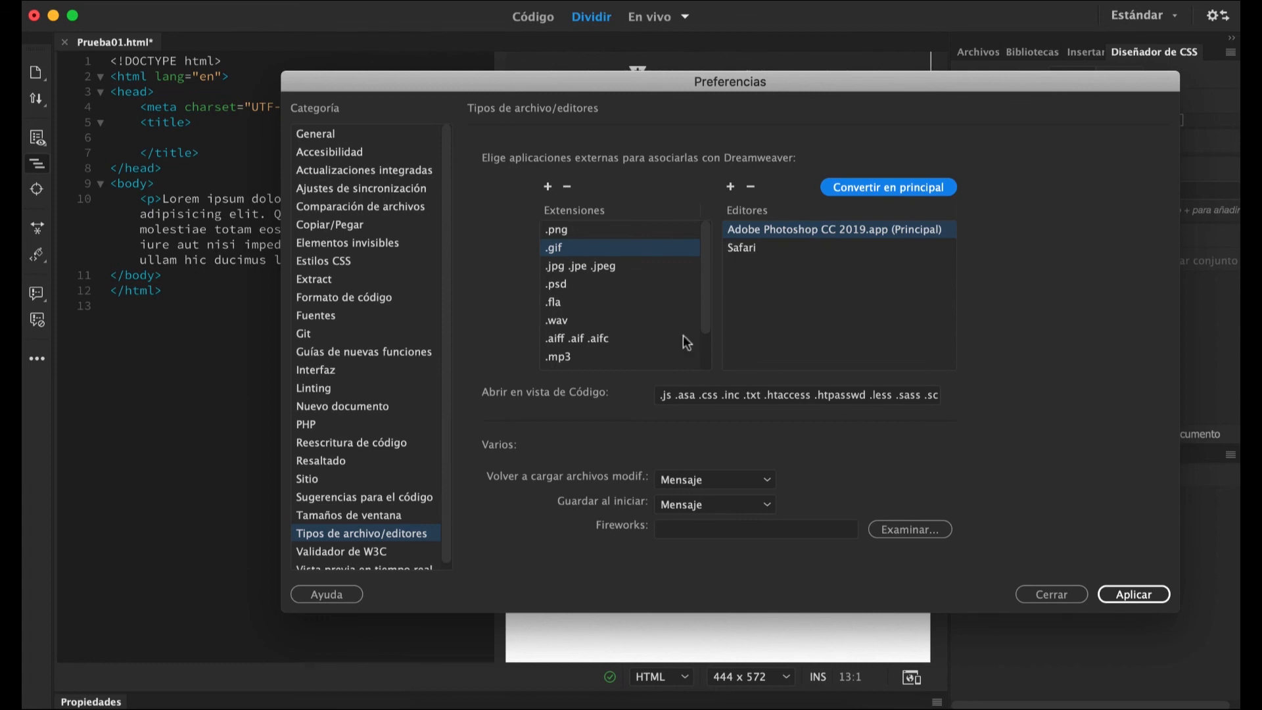
left_click_drag(704, 287, 717, 245)
left_click(752, 253)
left_click(750, 187)
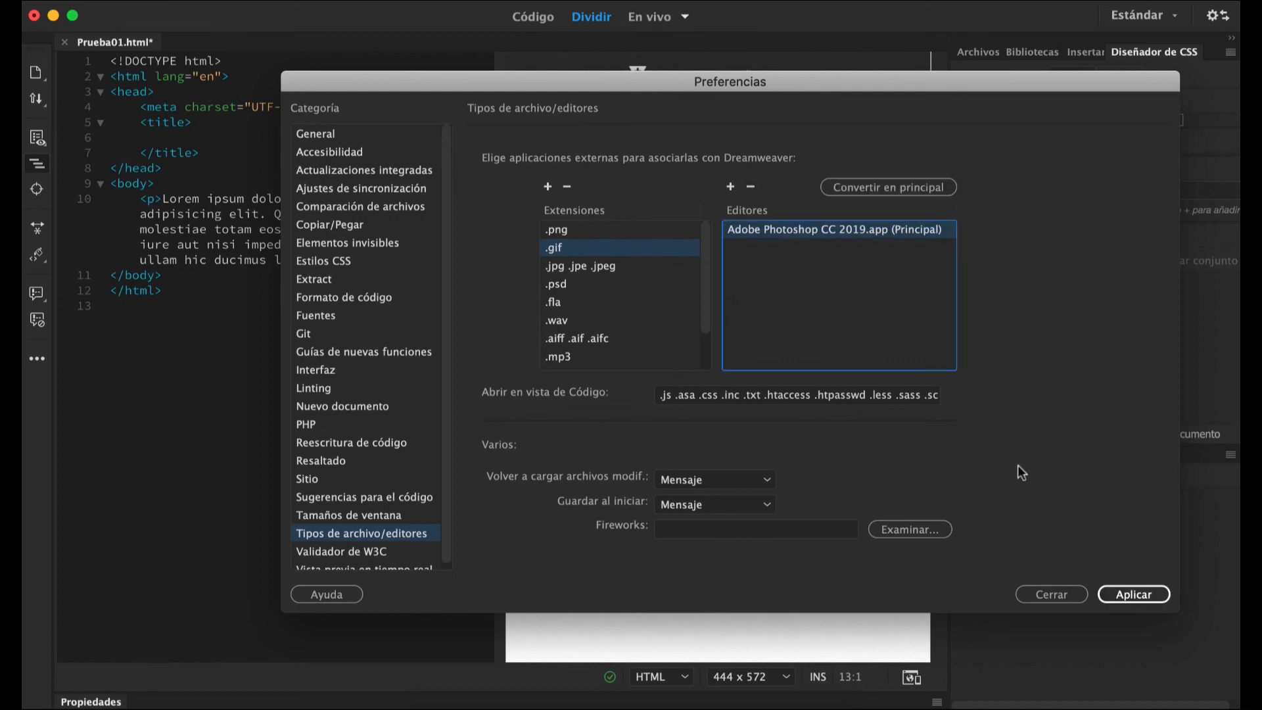
left_click(1131, 599)
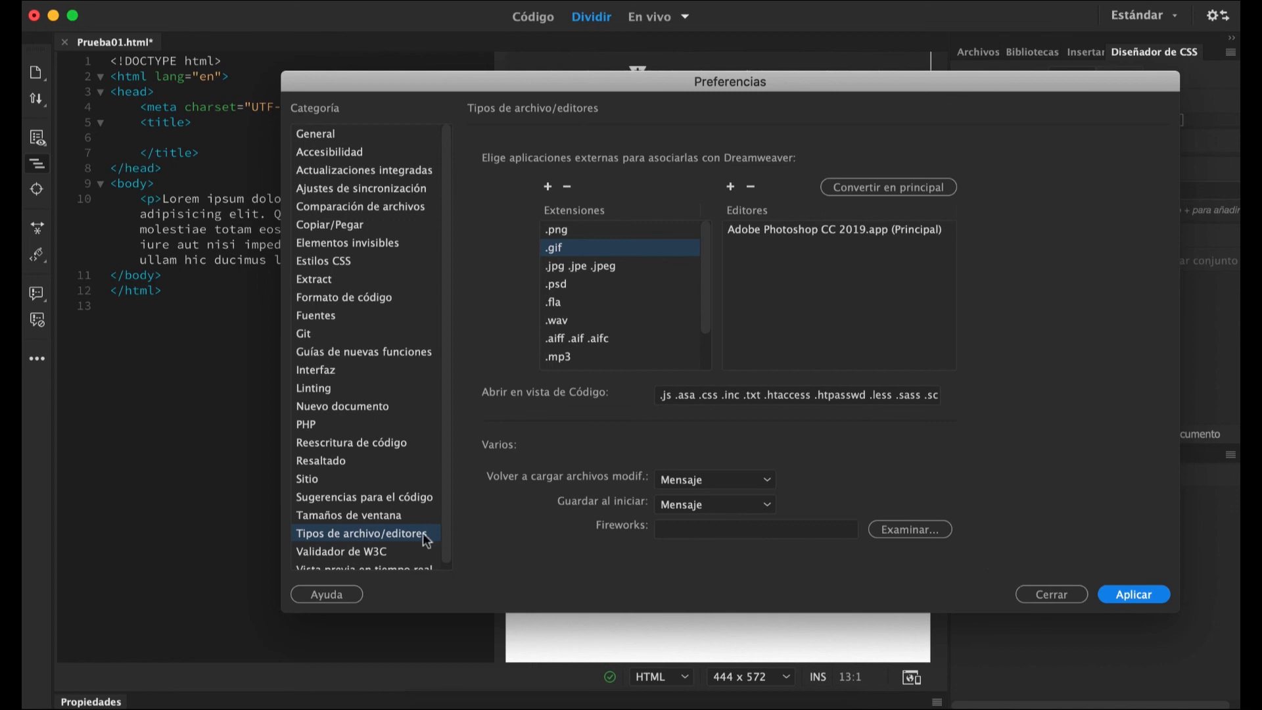
Check the Validador de W3C preferences, and set Safari.app as the secondary browser in the Vista previa en tiempo real preferences.
scroll(444, 518, "down", 1)
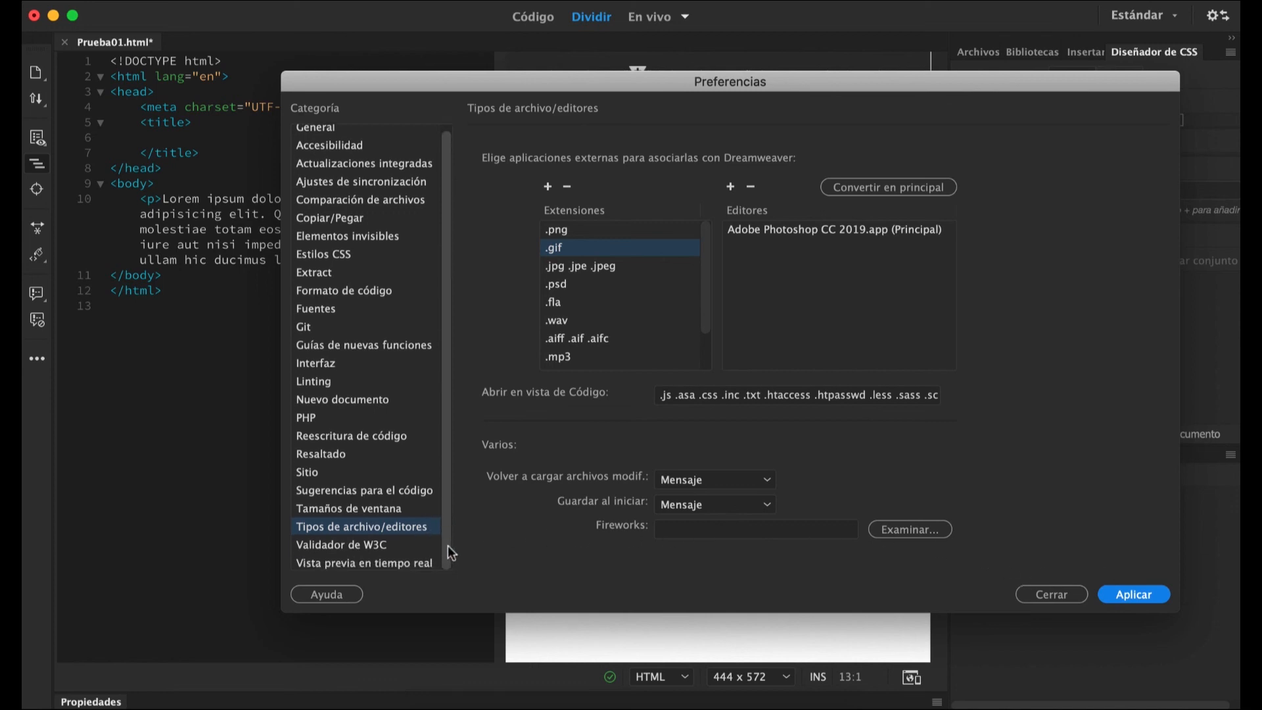
left_click(341, 544)
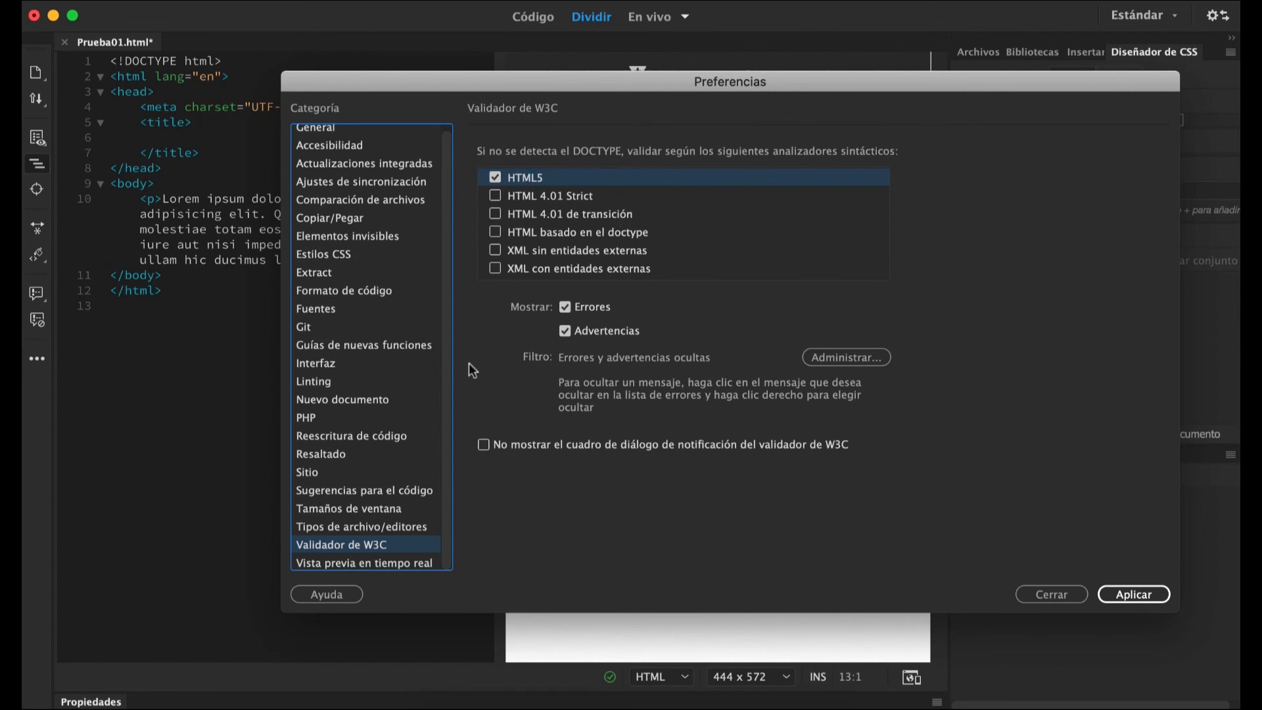
left_click(352, 564)
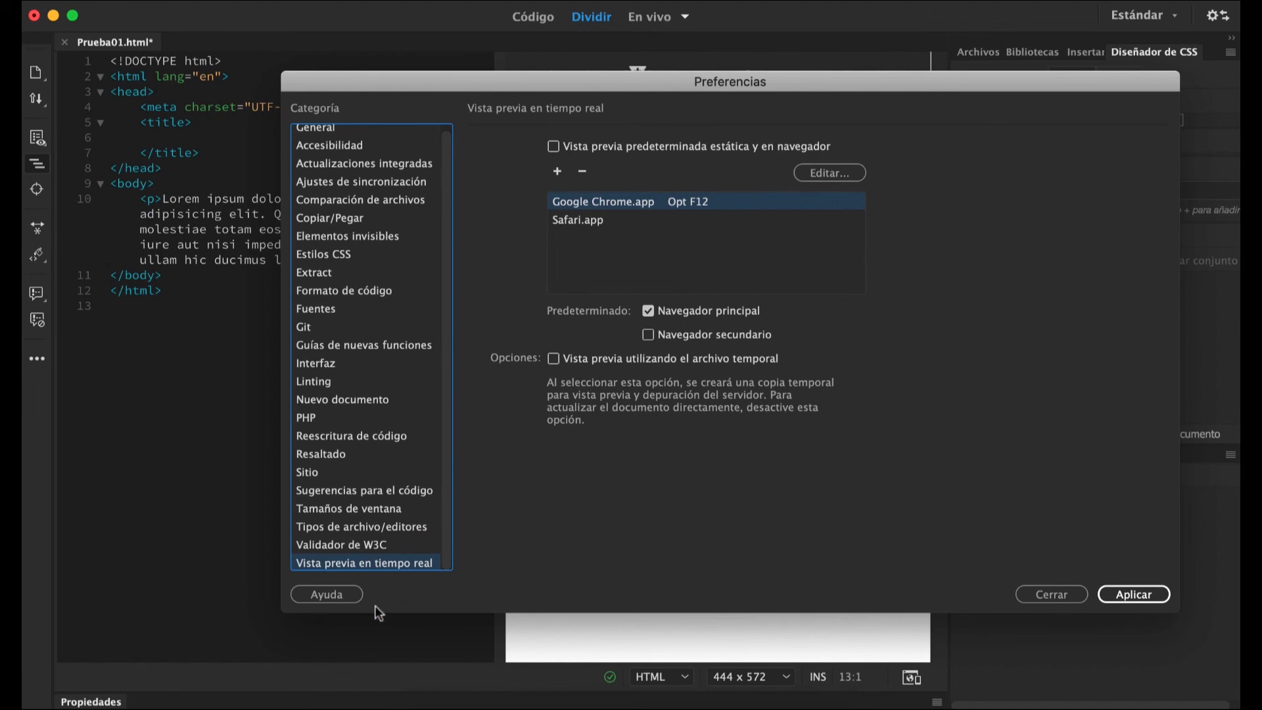
left_click_drag(669, 102, 466, 386)
left_click_drag(582, 364, 611, 275)
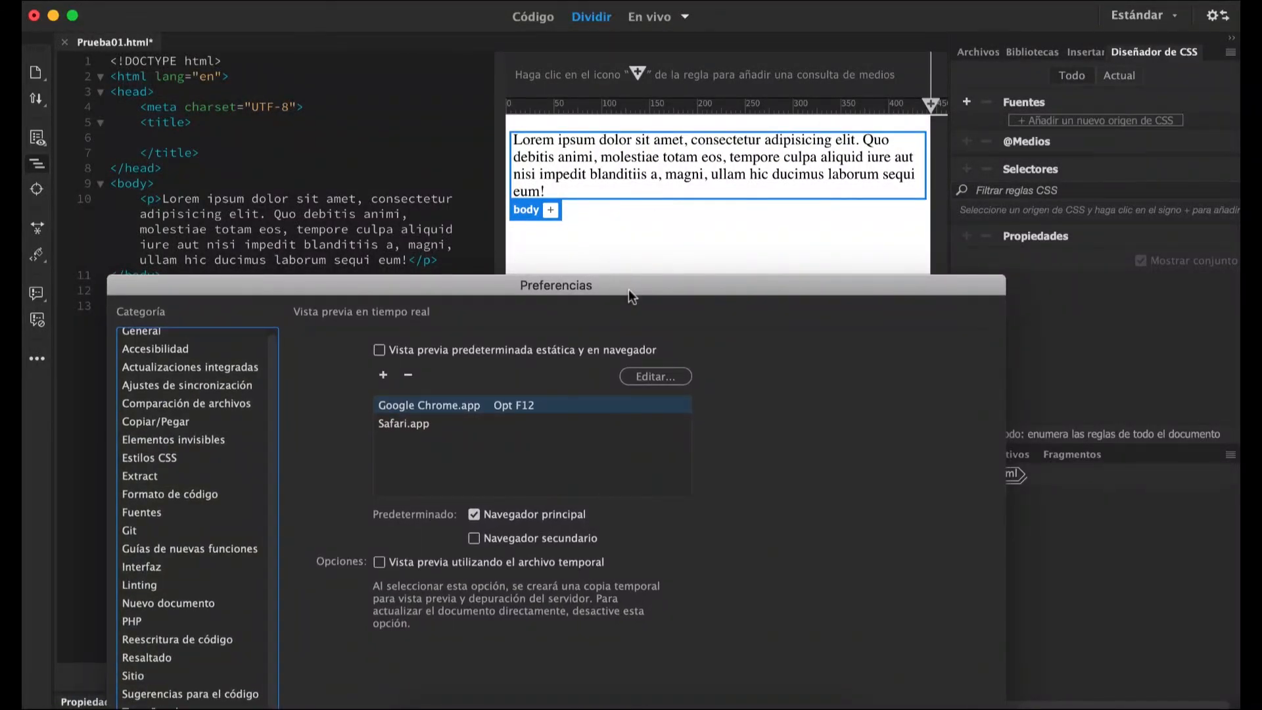
left_click_drag(628, 290, 613, 125)
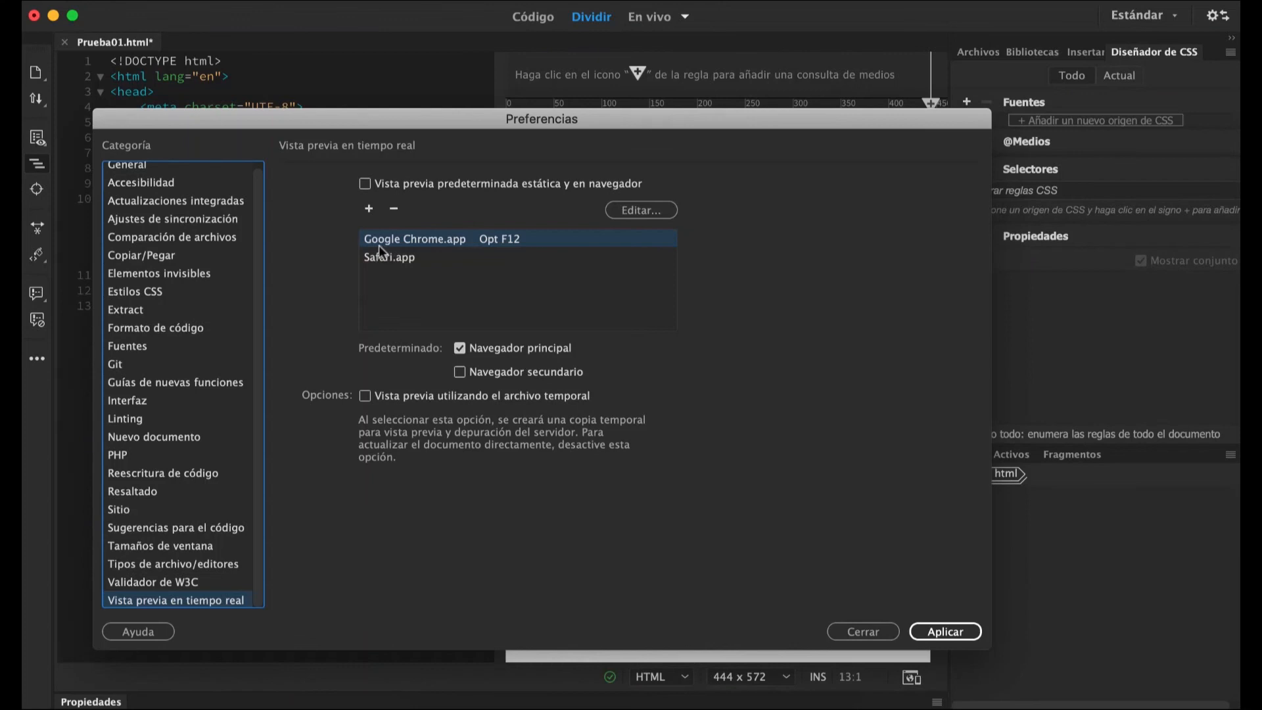
left_click(413, 260)
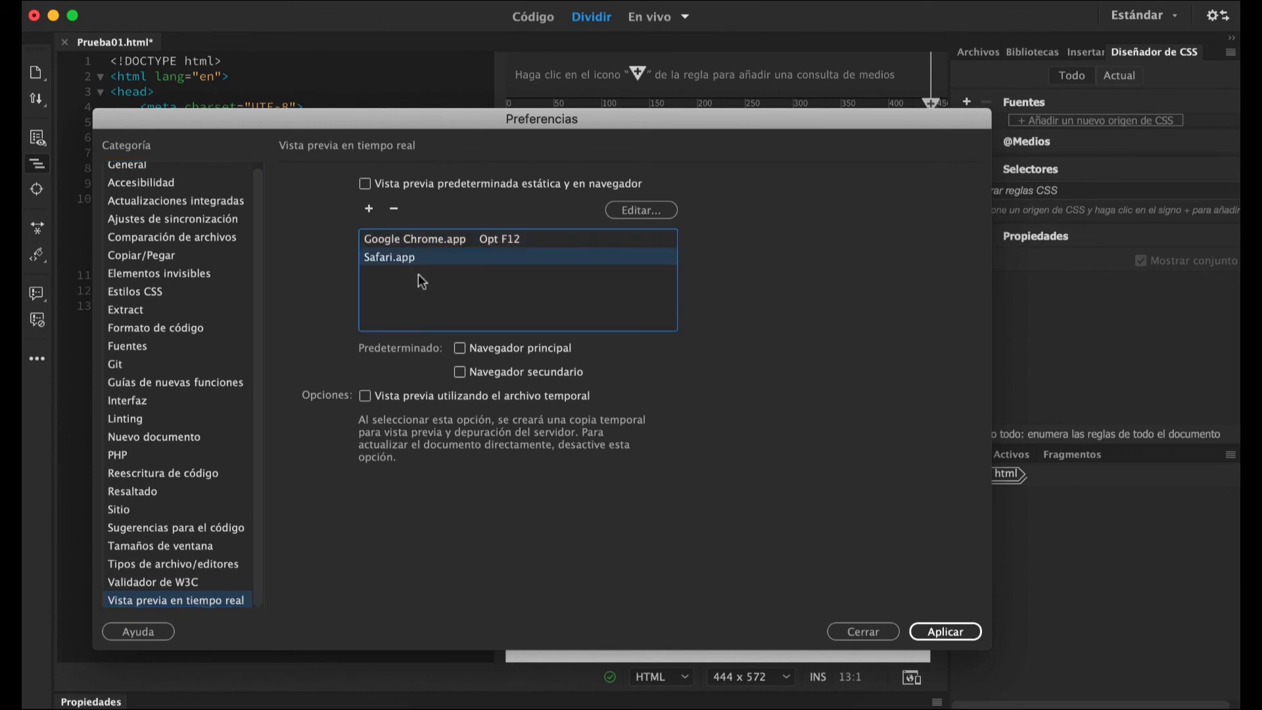
left_click(456, 372)
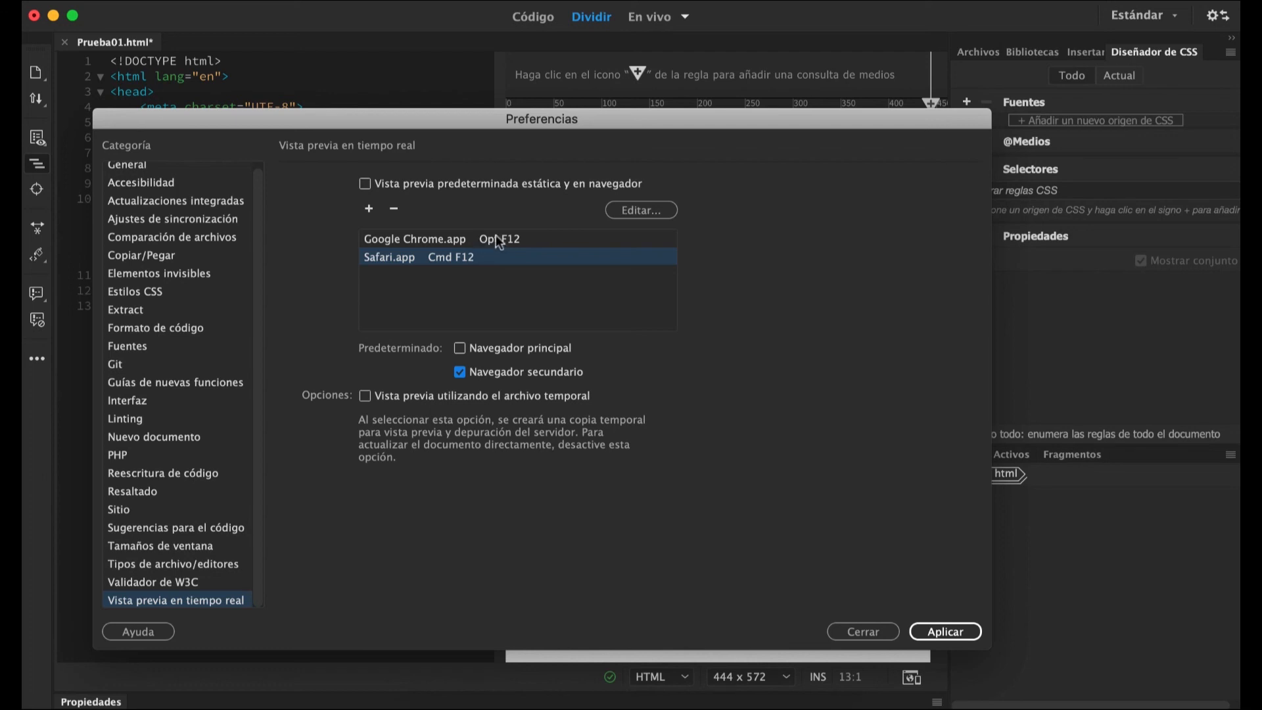
Uncover the page behind the preferences and open its list of browsers for real-time preview.
mouse_move(483, 117)
left_mouse_down()
mouse_move(526, 209)
mouse_move(526, 293)
mouse_move(467, 114)
left_mouse_up()
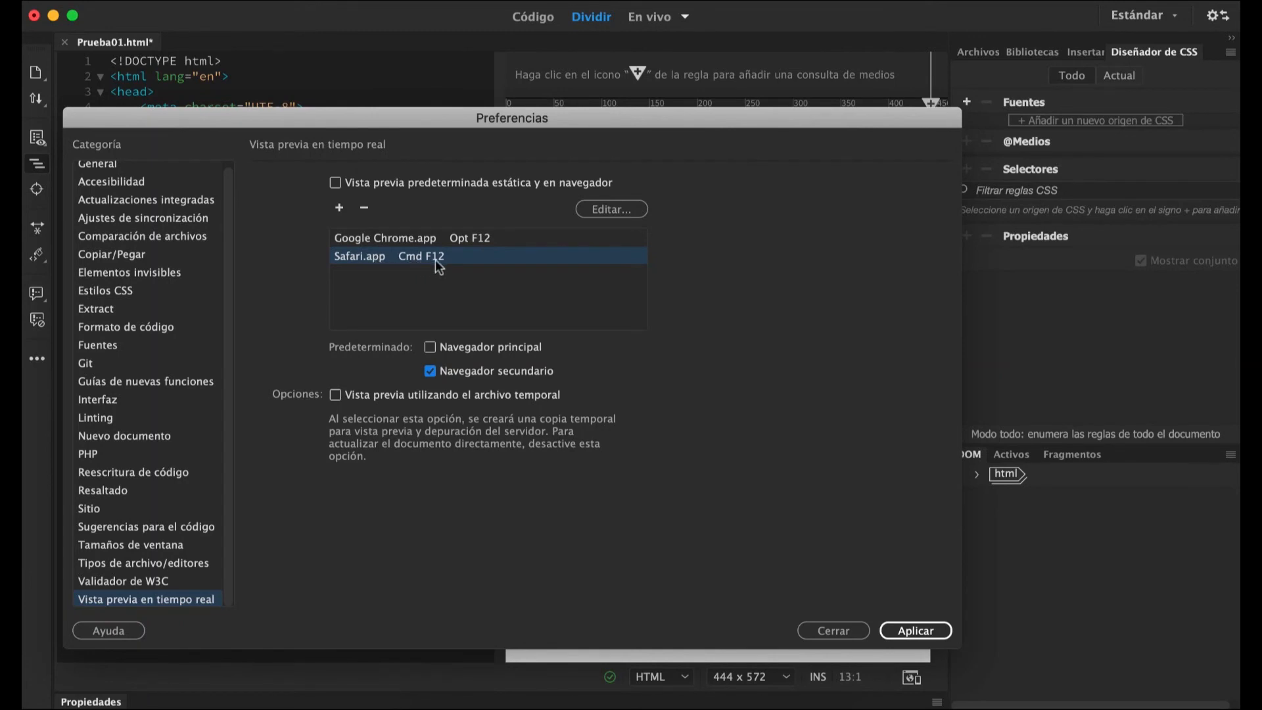
left_click_drag(412, 115, 466, 45)
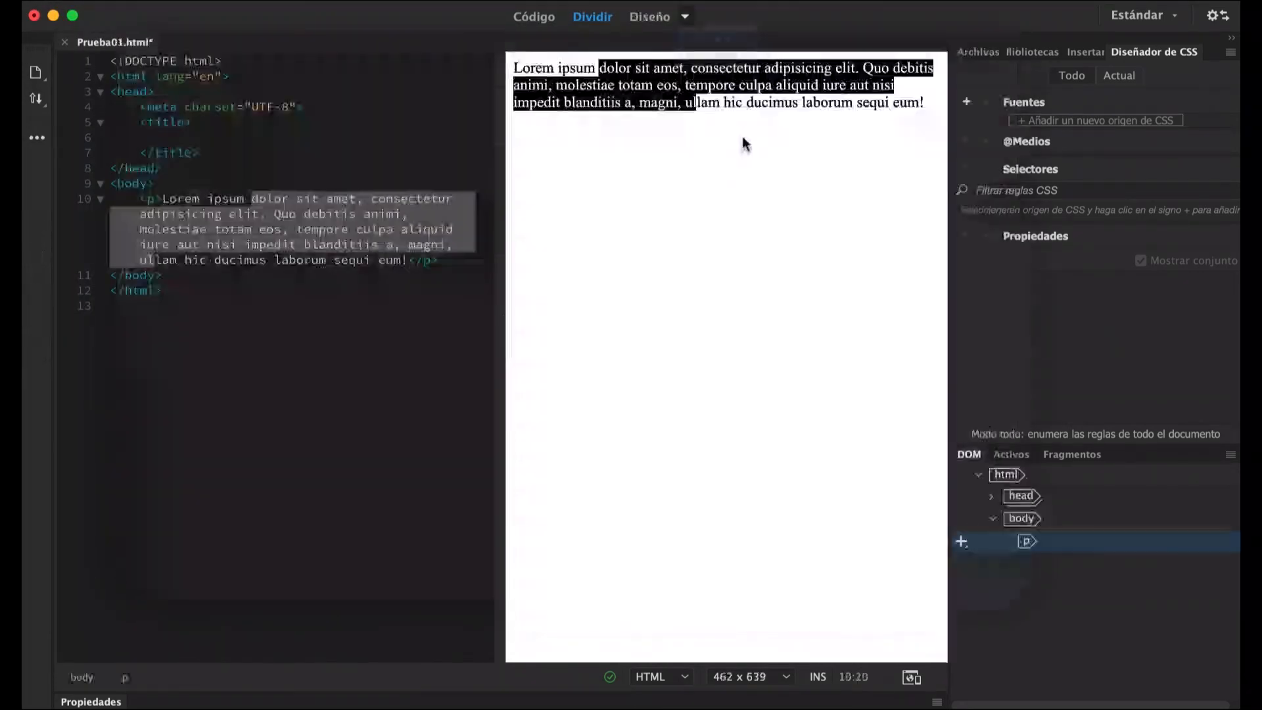
left_click(910, 676)
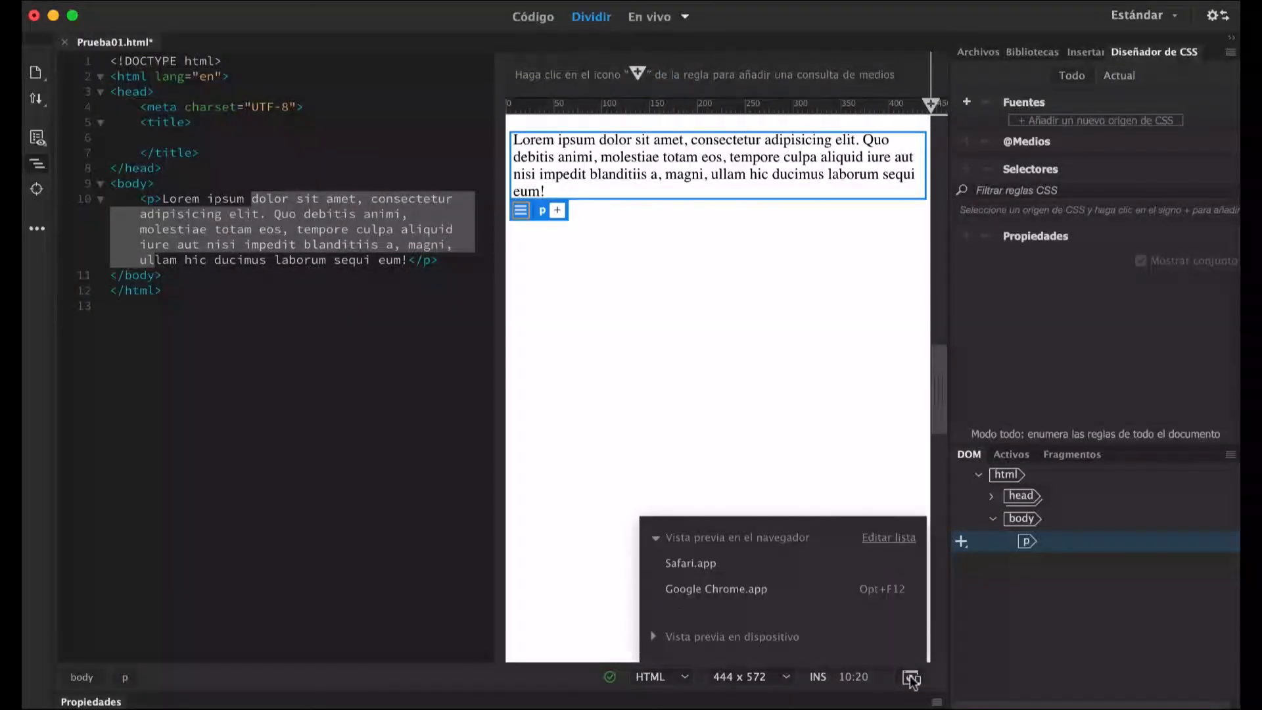